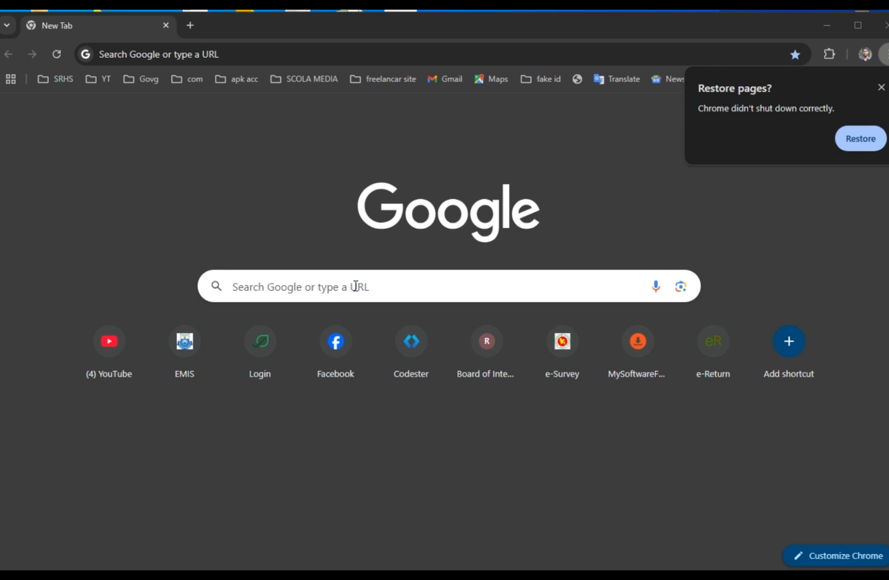
Search Google for 'e-return' and pick out the official etaxnbr.gov.bd result.
left_click(256, 54)
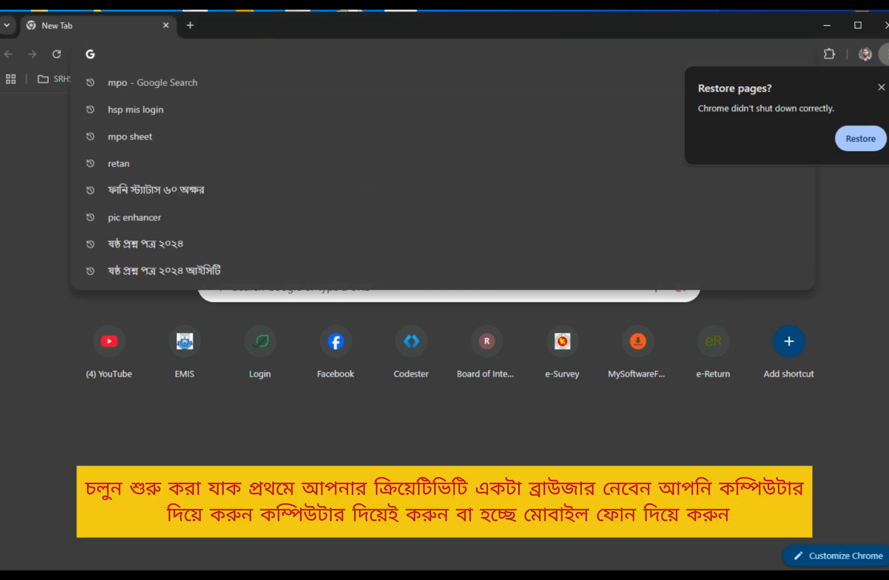
left_click(509, 178)
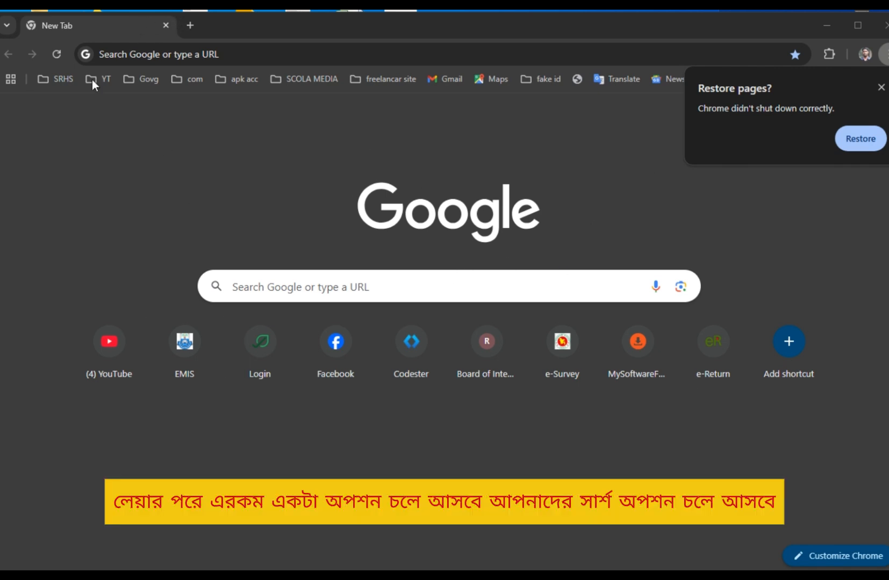
left_click(308, 287)
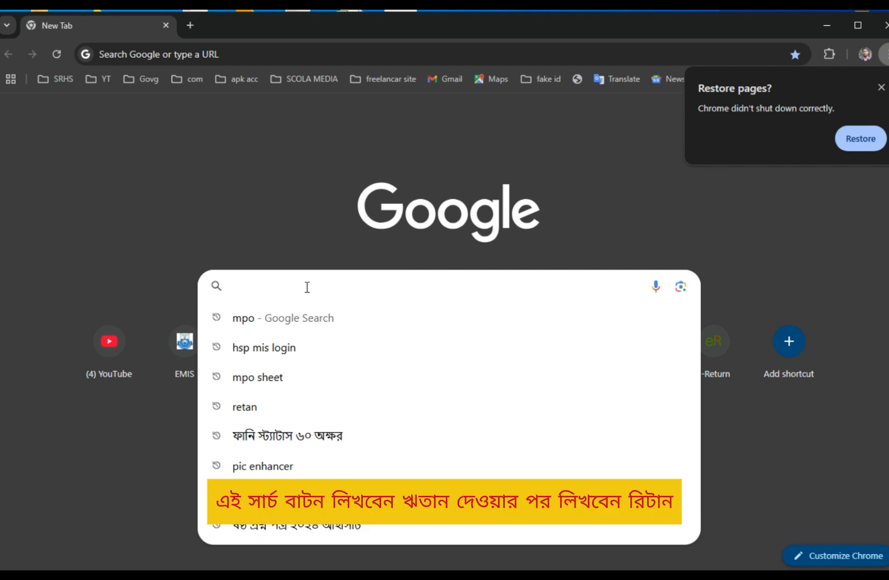
type("e")
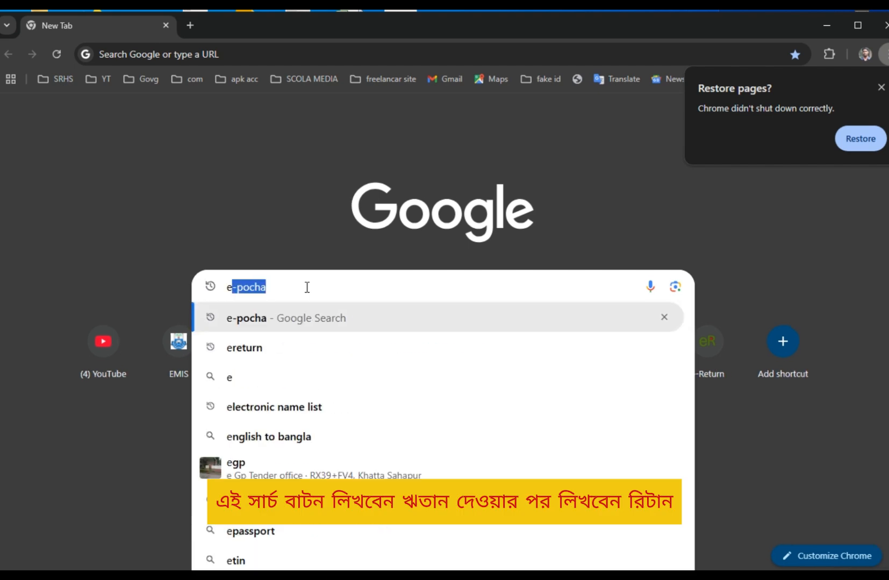
type("-")
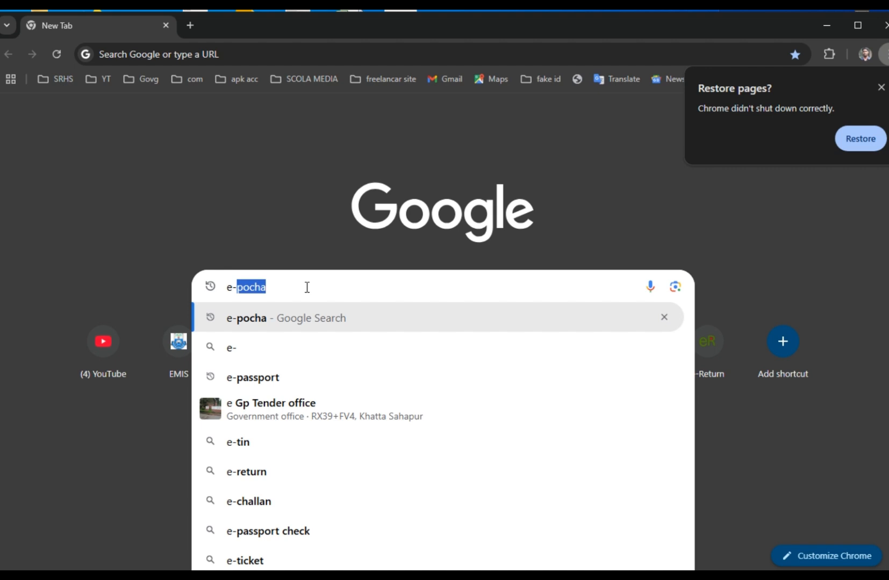
type("re")
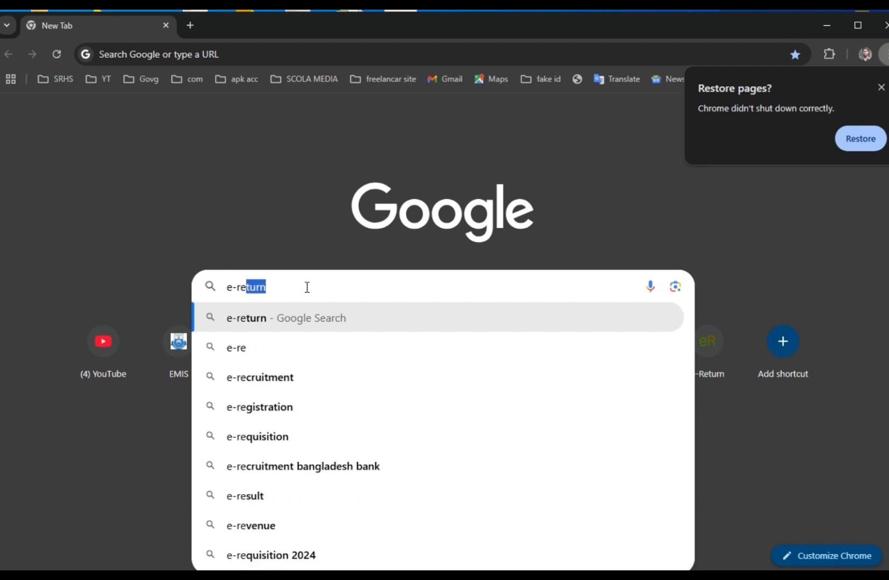
type("t")
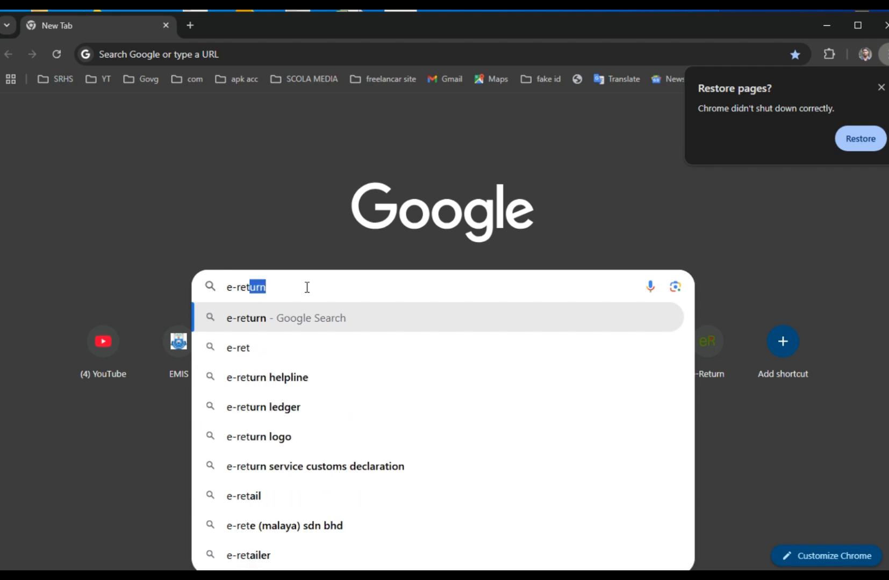
type("urn")
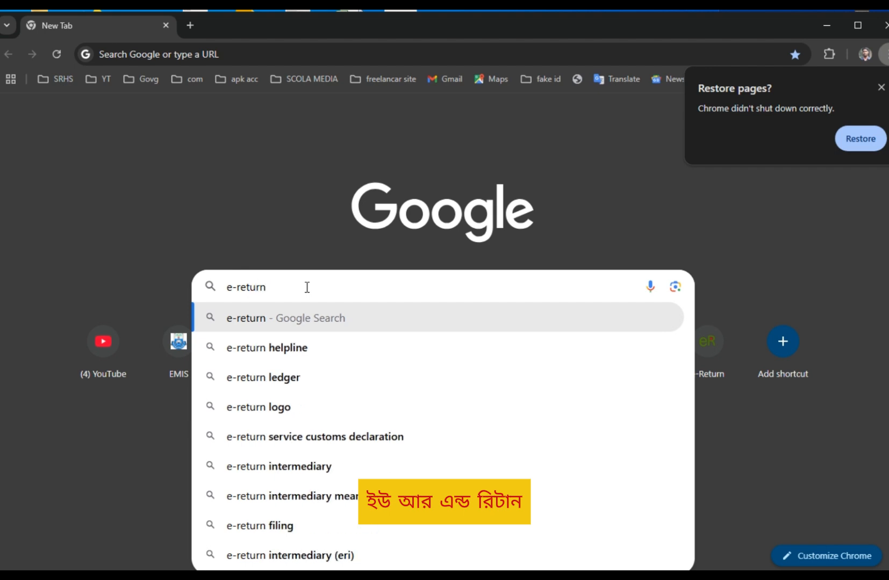
key("Return")
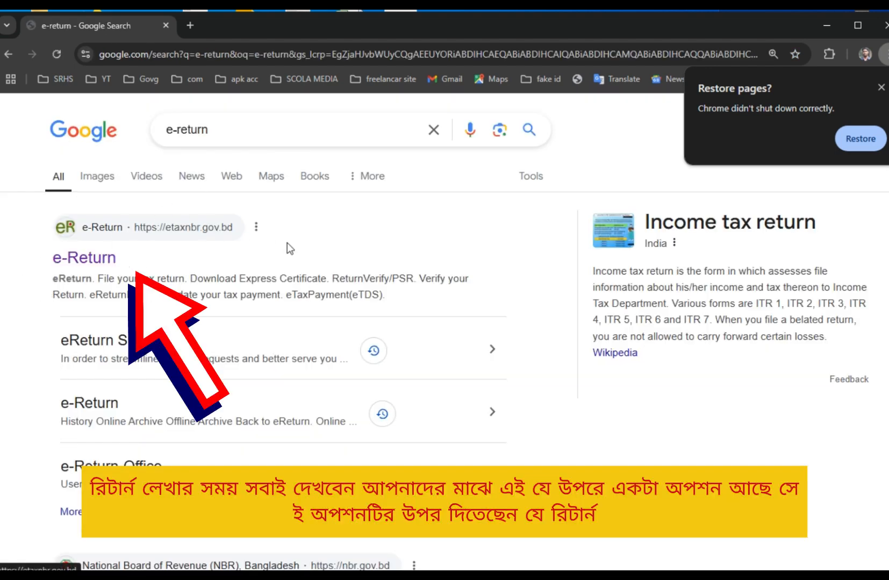
left_click_drag(20, 219, 503, 265)
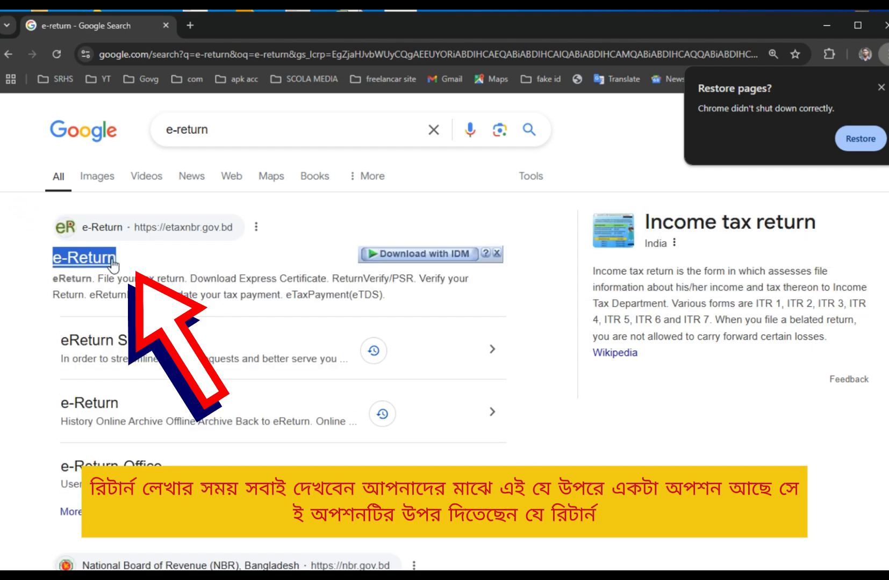
left_click(525, 223)
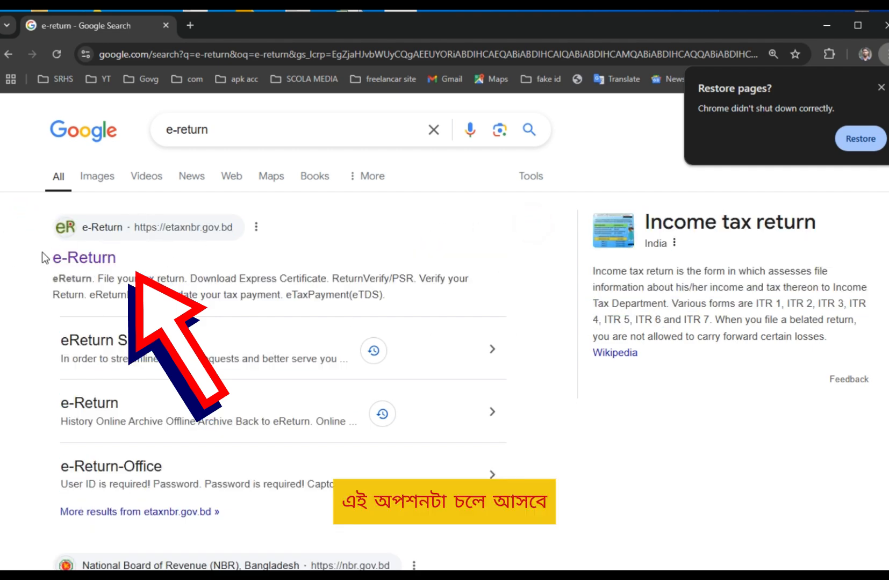
Open the etaxnbr.gov.bd eReturn site and go to the sign-in page as an already registered user.
left_click(83, 250)
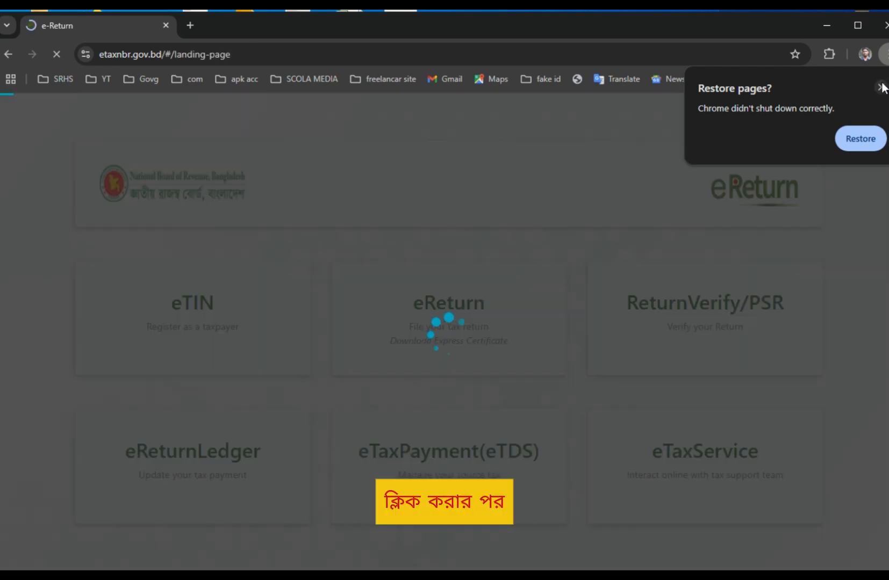
left_click(881, 87)
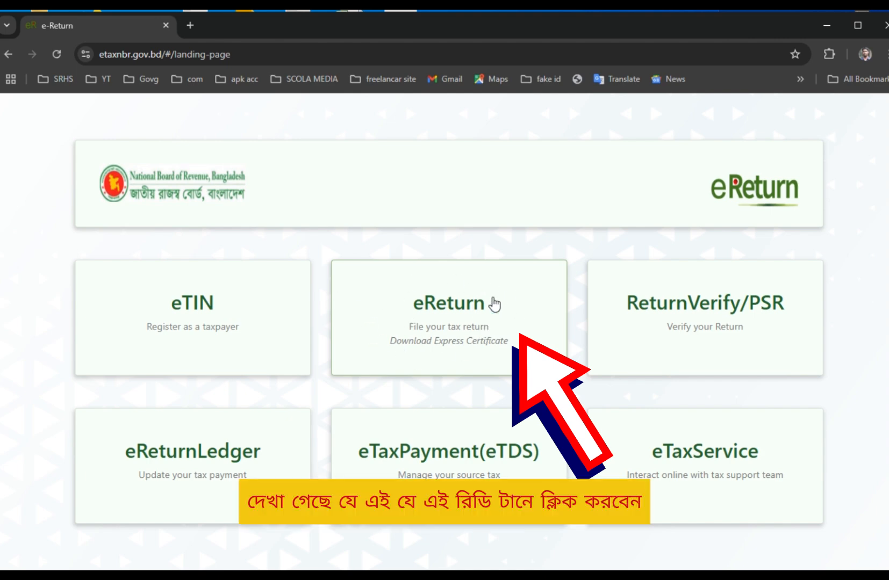
left_click(458, 309)
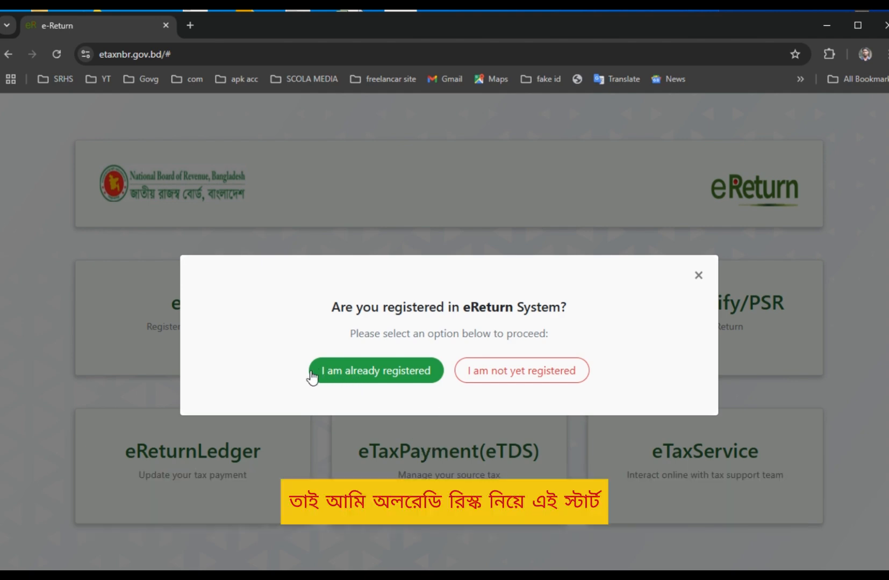
left_click(393, 371)
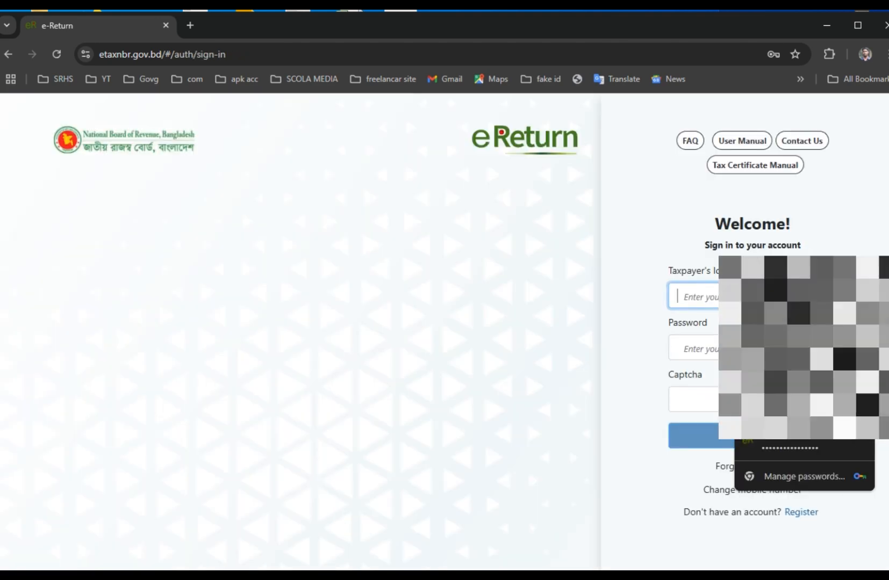
Autofill the saved TIN and password and start entering the captcha.
left_click(790, 447)
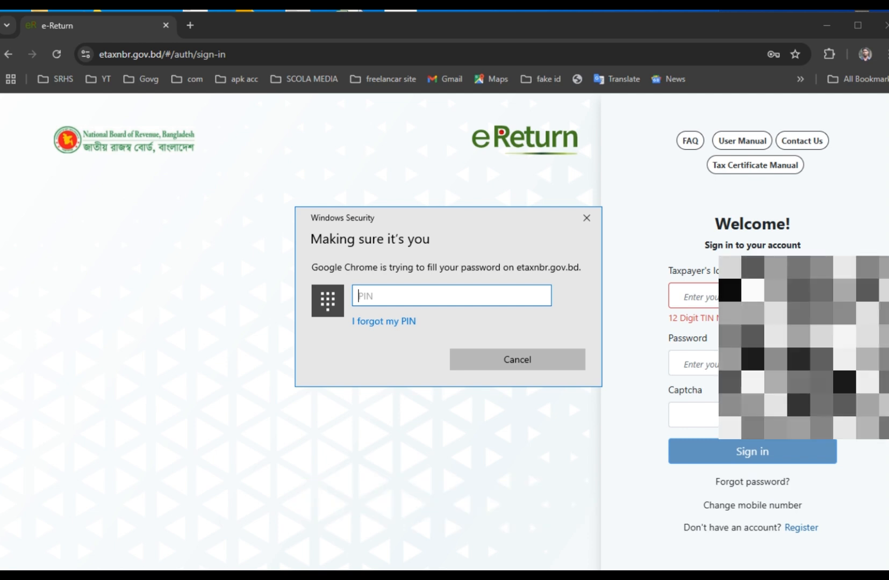
type("1234")
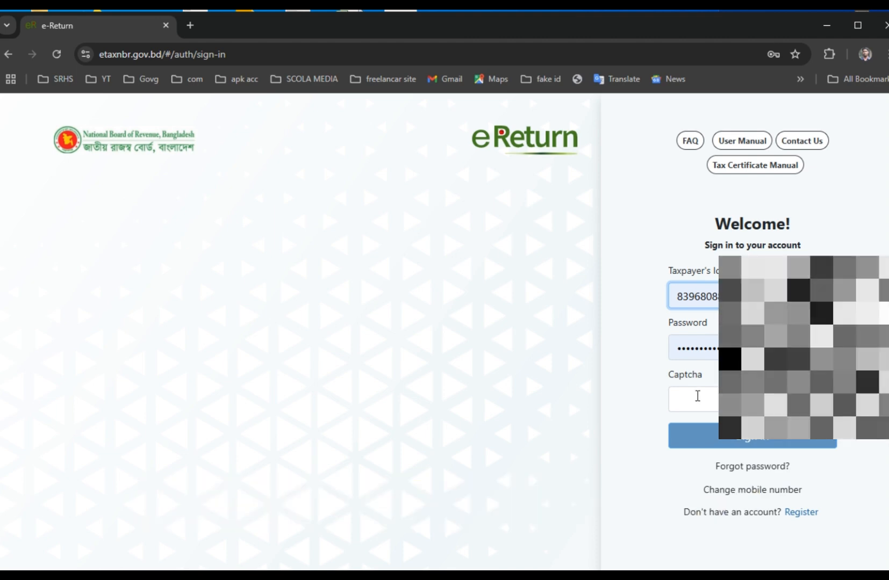
left_click(694, 396)
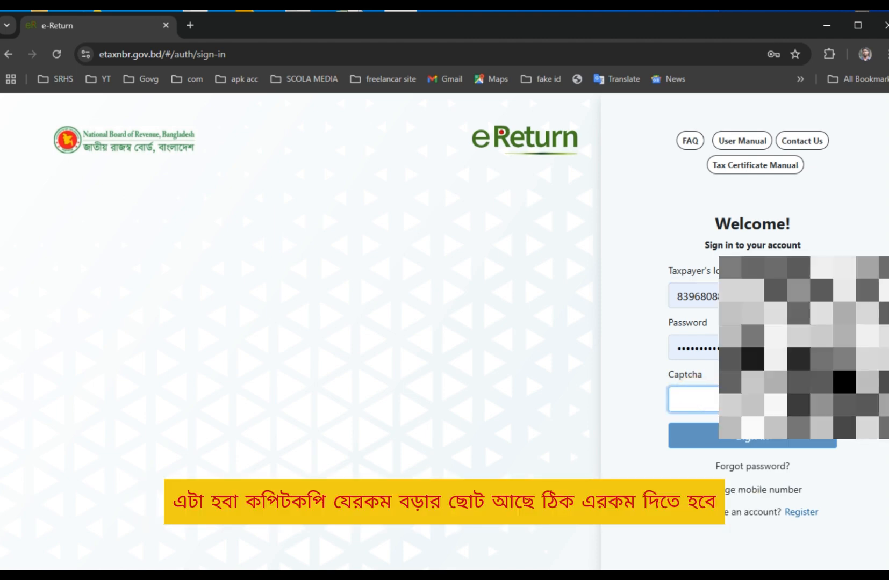
type("zuw")
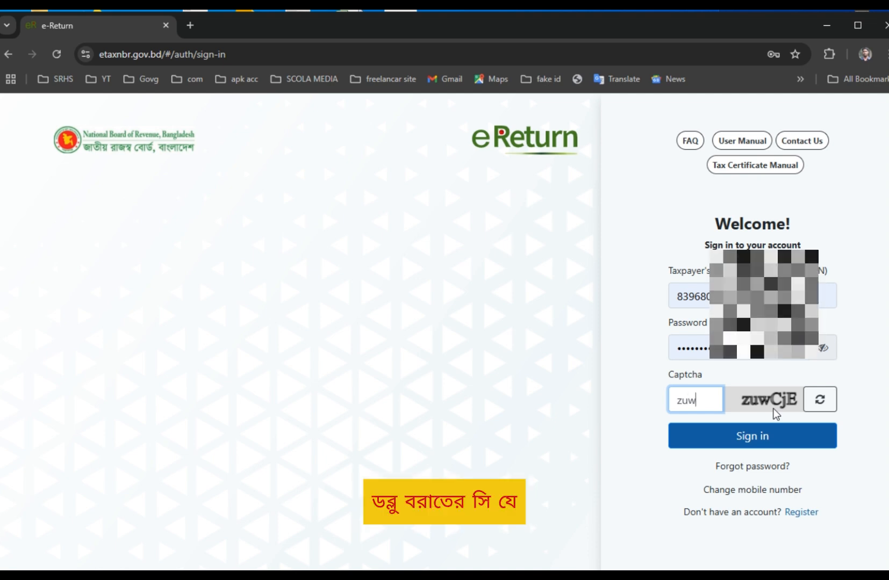
type("CjW")
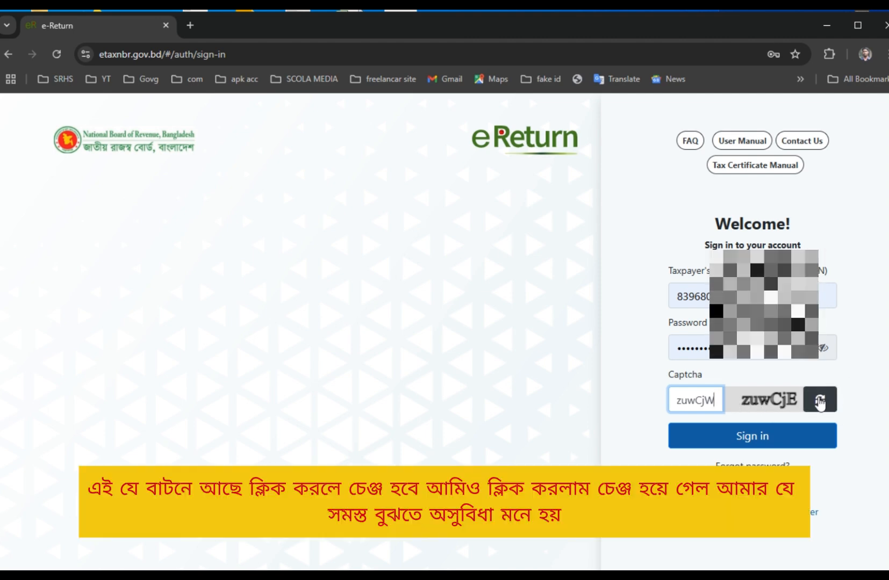
Refresh to a clearer captcha, replace the old entry with the new code, and submit sign-in.
left_click(820, 403)
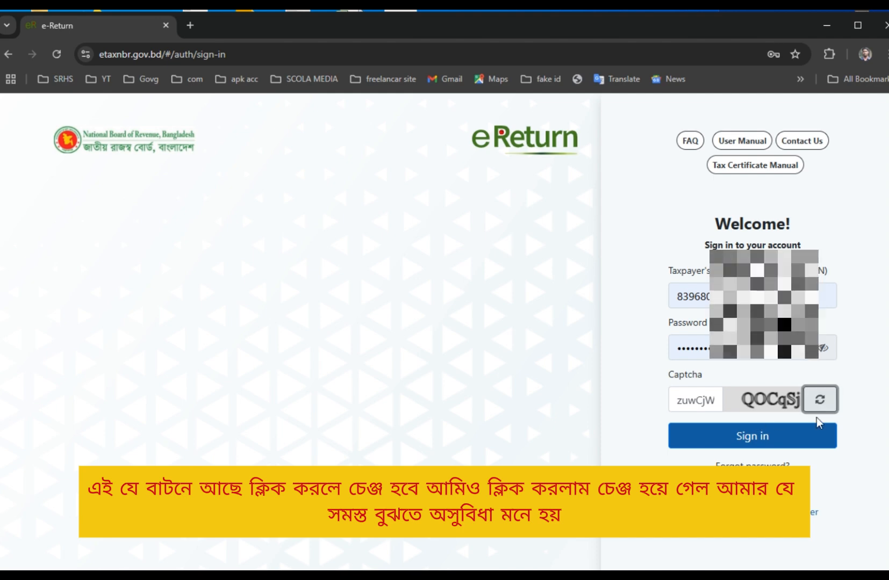
left_click(819, 401)
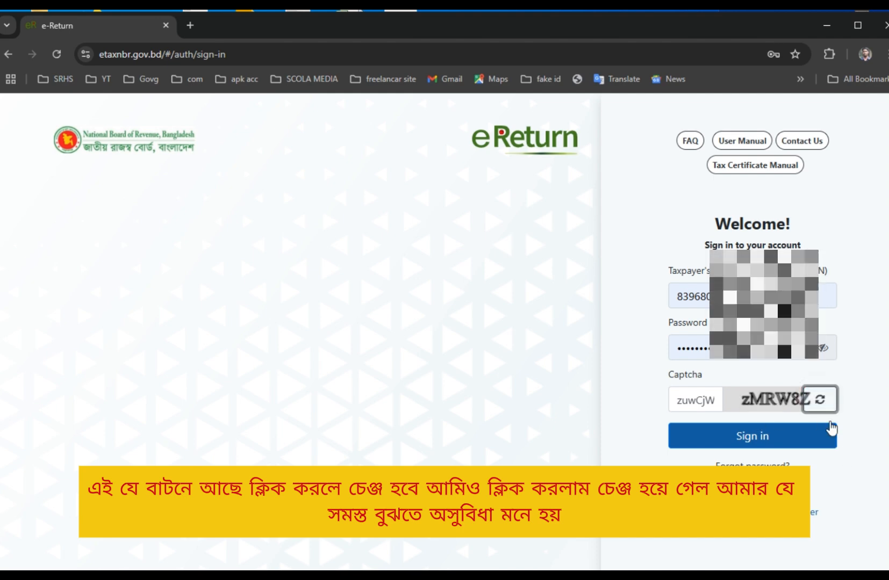
left_click(816, 404)
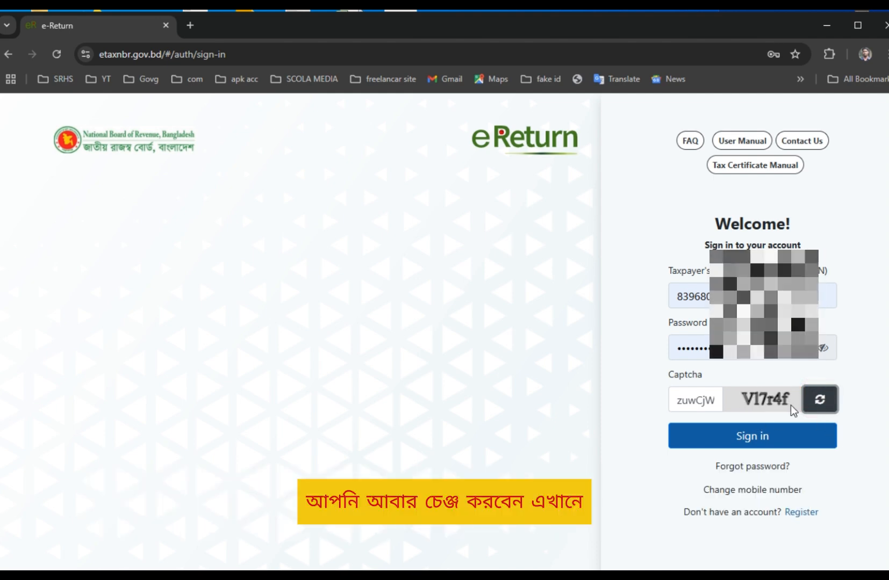
double_click(700, 389)
key("BackSpace")
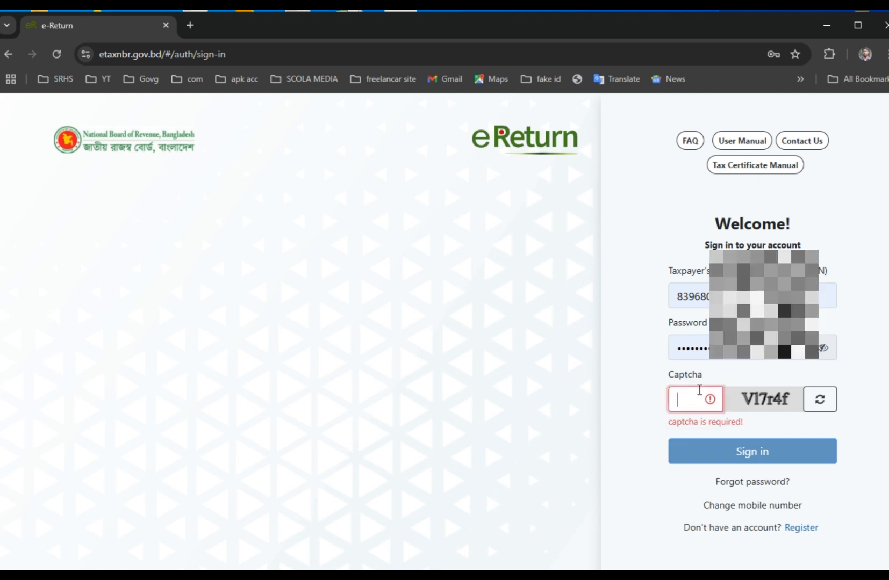
type("V1")
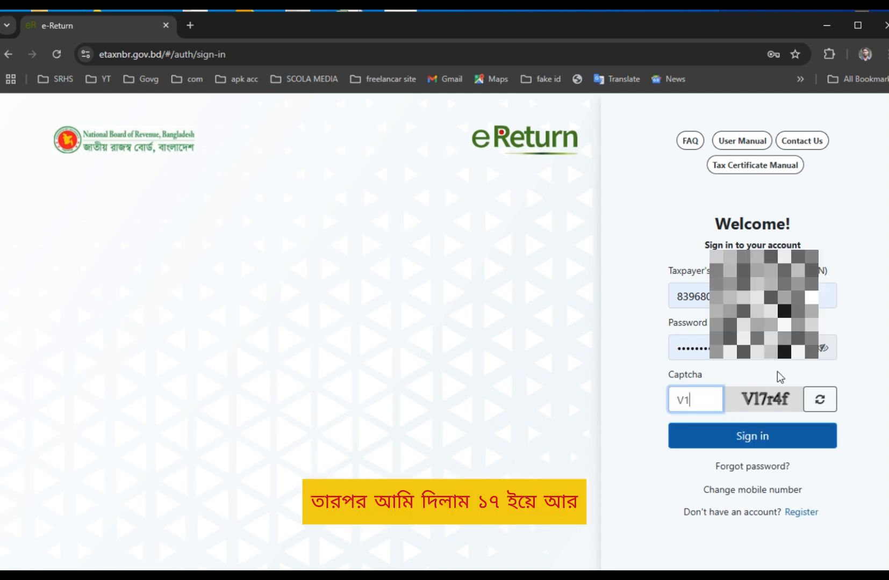
type("7r4")
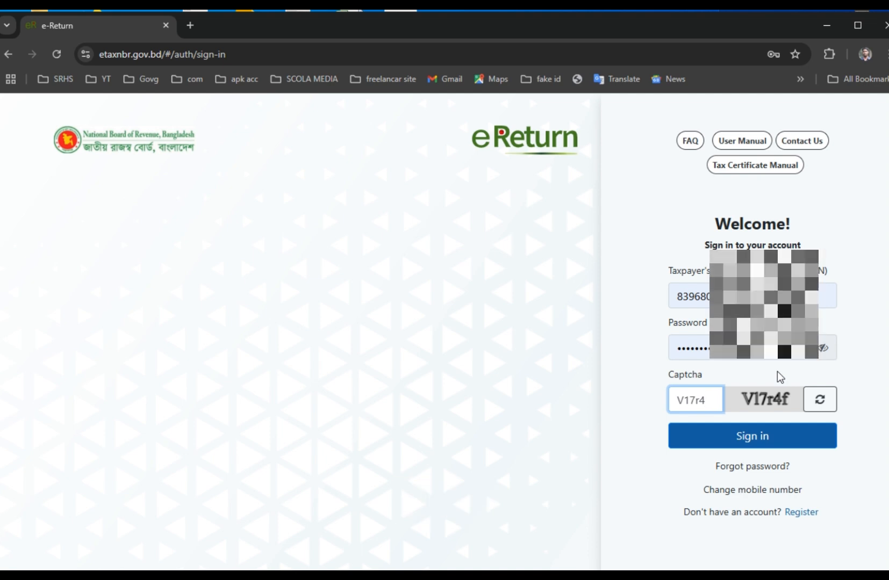
type("f")
left_click(755, 436)
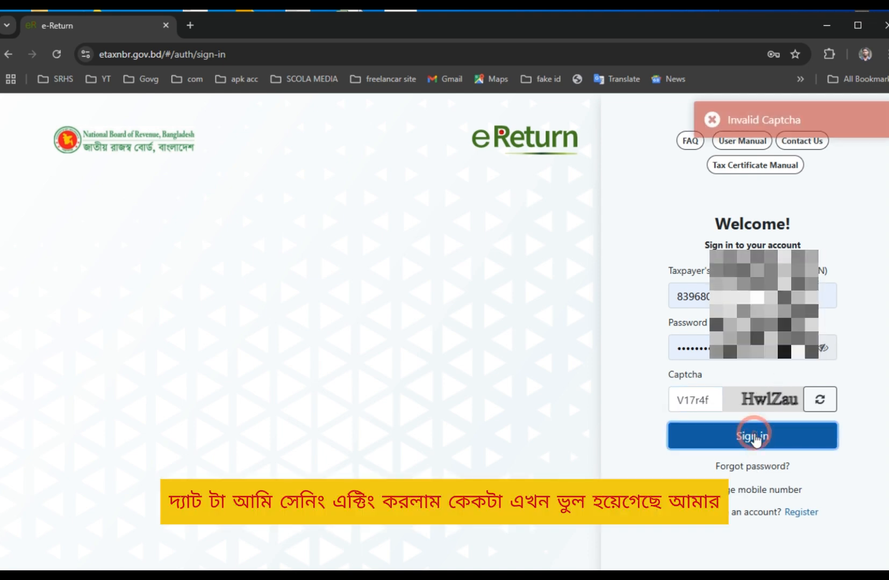
Retype the captcha after the 'Invalid Captcha' error and sign in.
double_click(694, 402)
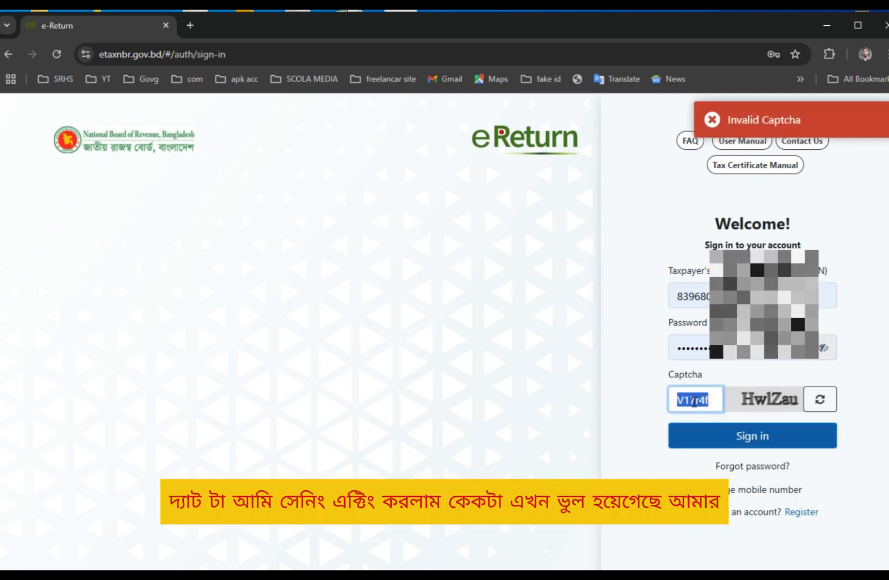
key("BackSpace")
type("HwlZau")
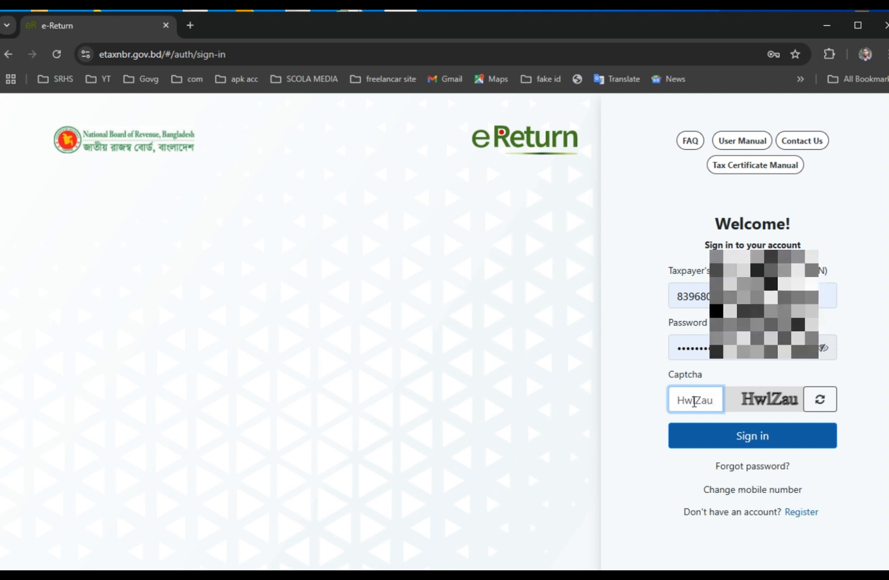
left_click(753, 436)
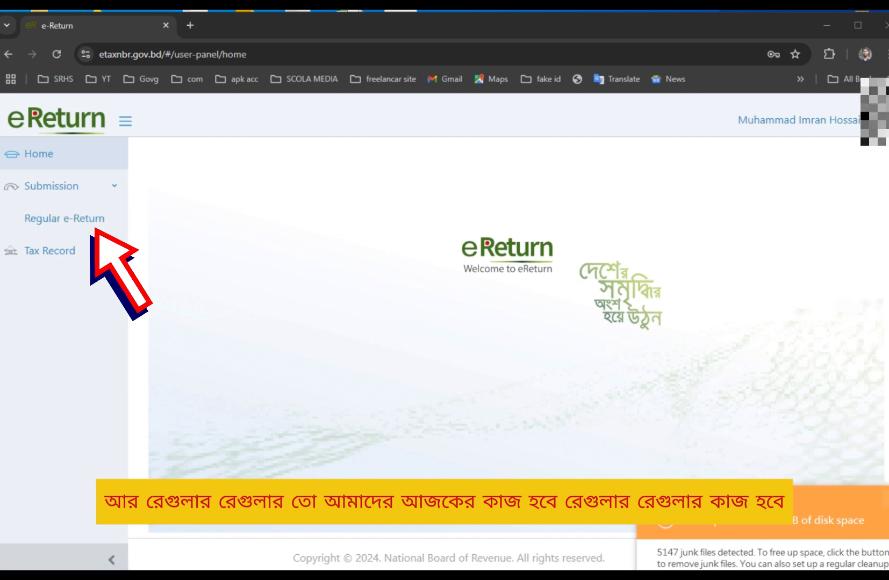
left_click(55, 220)
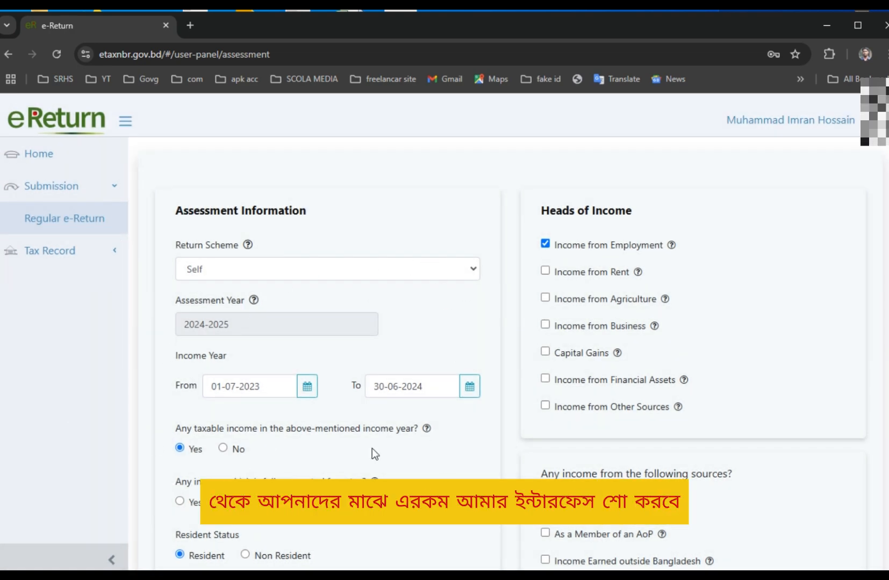
scroll(376, 432, "down", 3)
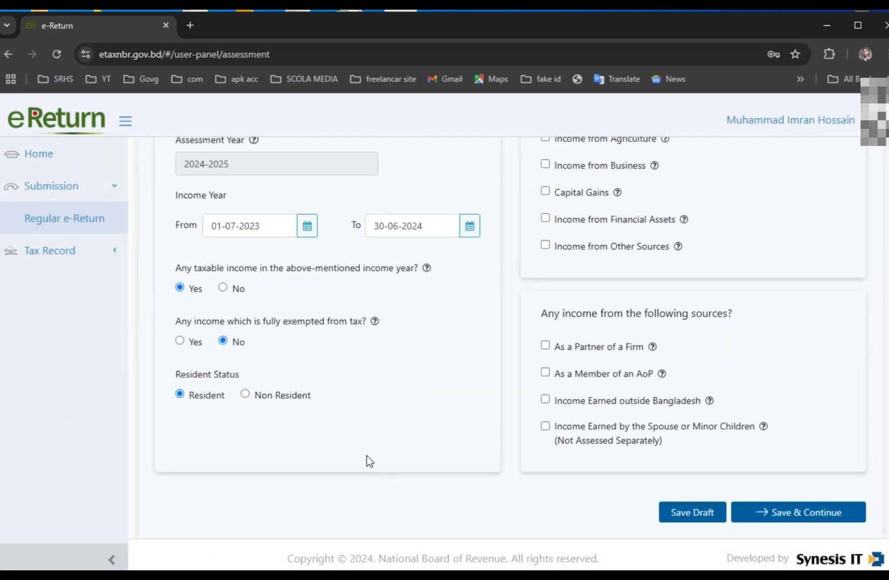
scroll(344, 201, "up", 3)
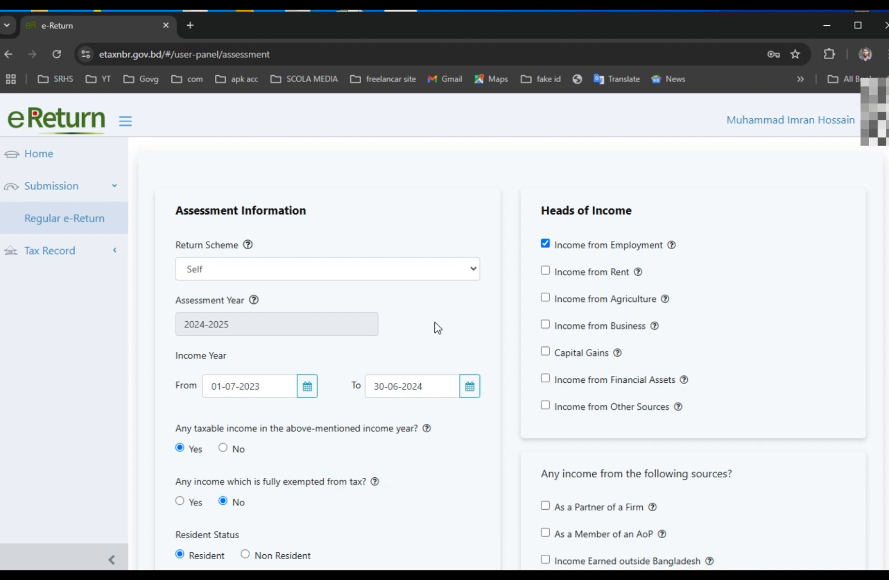
scroll(283, 428, "down", 3)
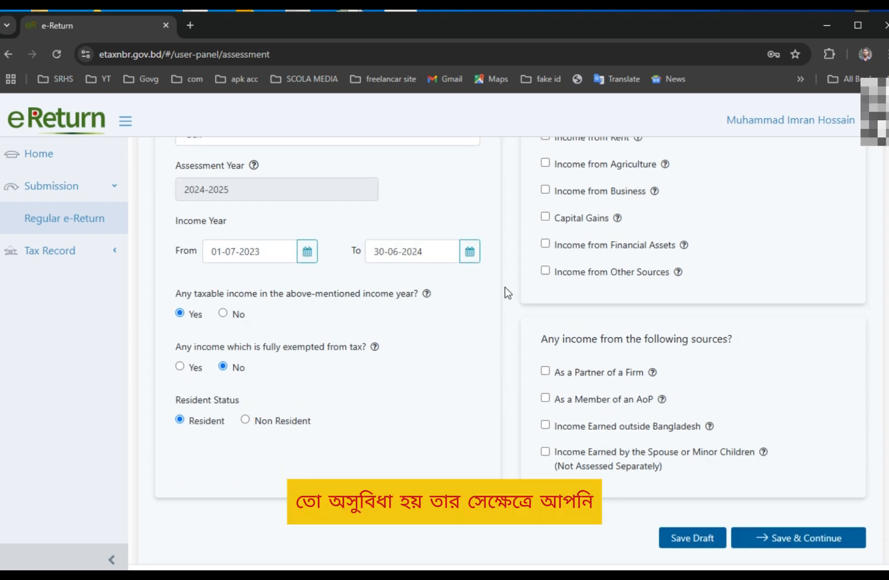
left_click(453, 308)
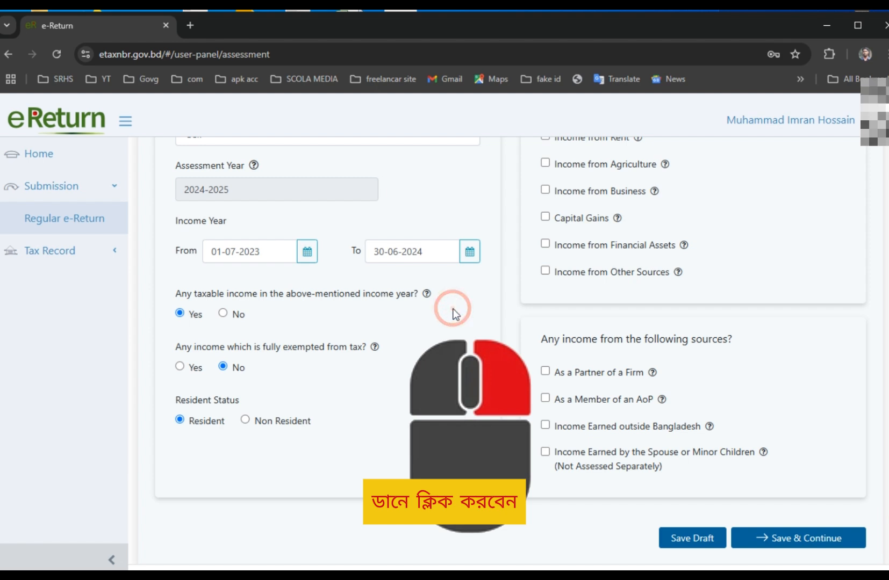
Translate the assessment page into Bangla (বাংলা).
right_click(454, 310)
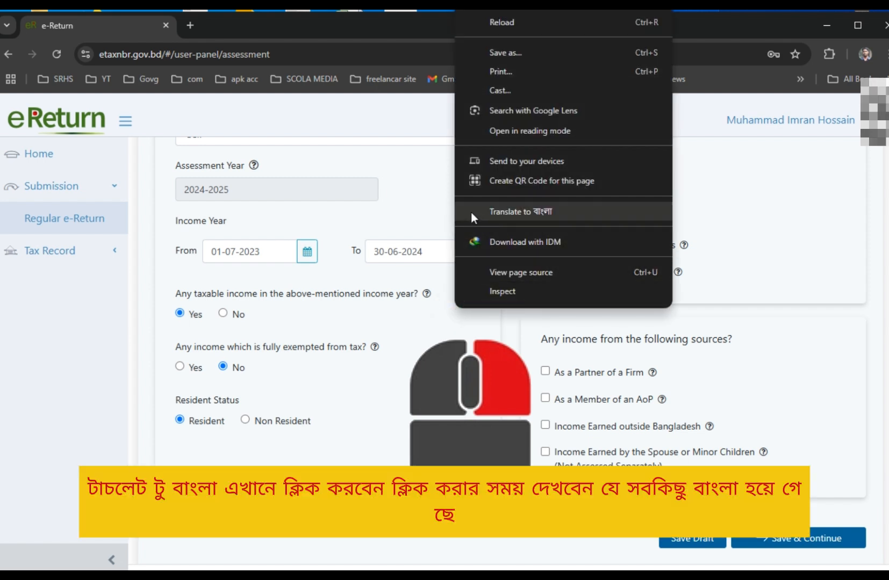
left_click(584, 212)
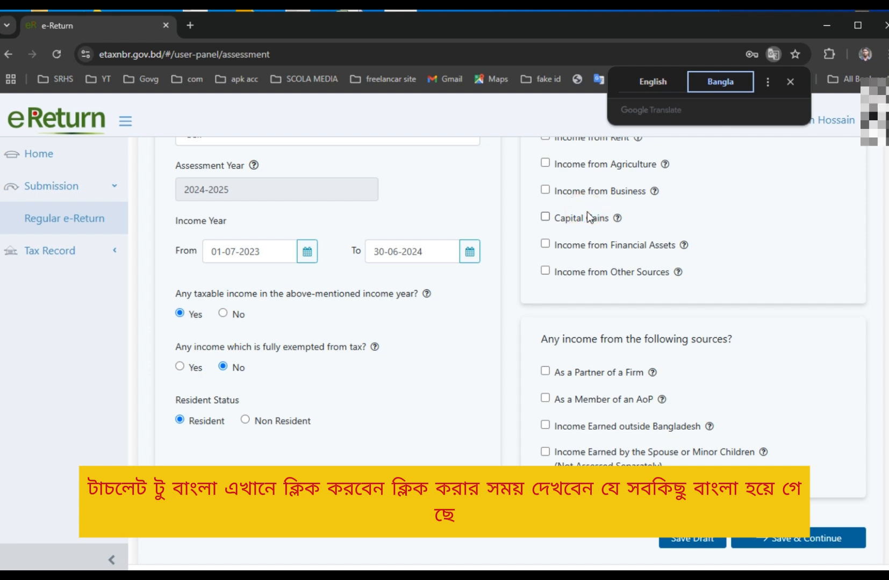
scroll(470, 453, "up", 1)
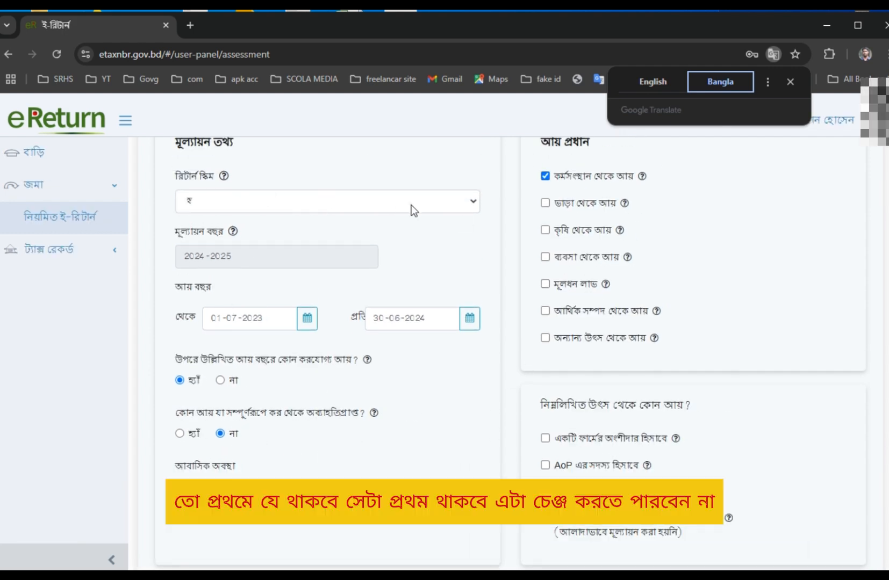
Check the Return Scheme unchanged, then save the assessment and continue to Additional Information.
left_click(411, 205)
left_click(411, 205)
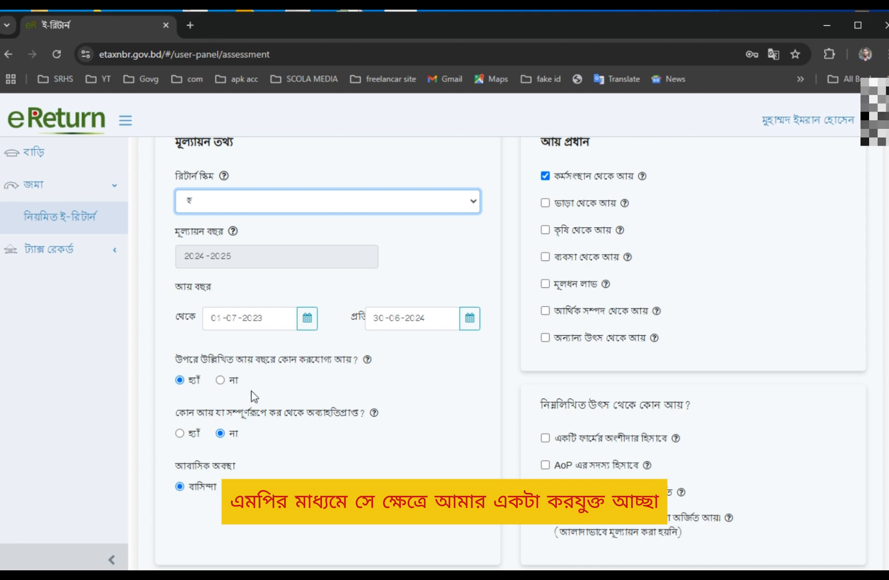
left_click(310, 477)
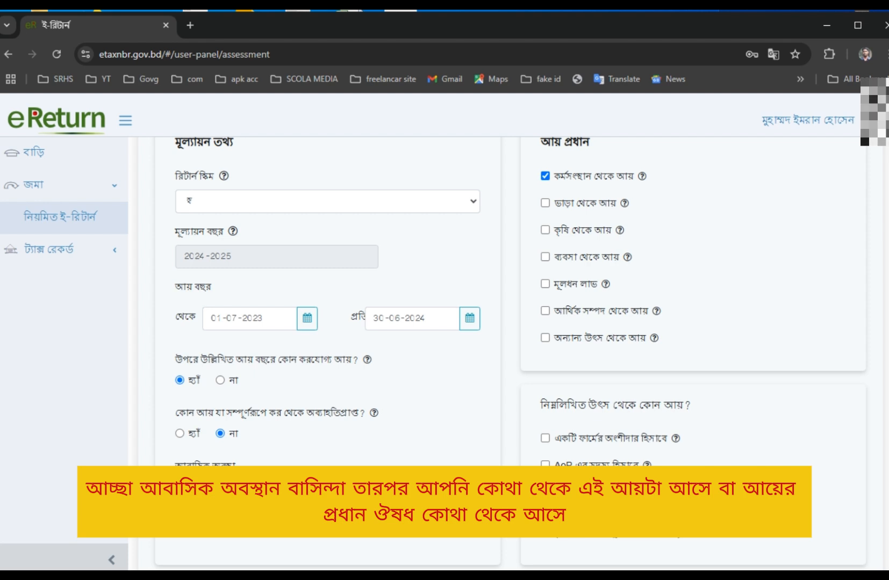
scroll(682, 309, "up", 1)
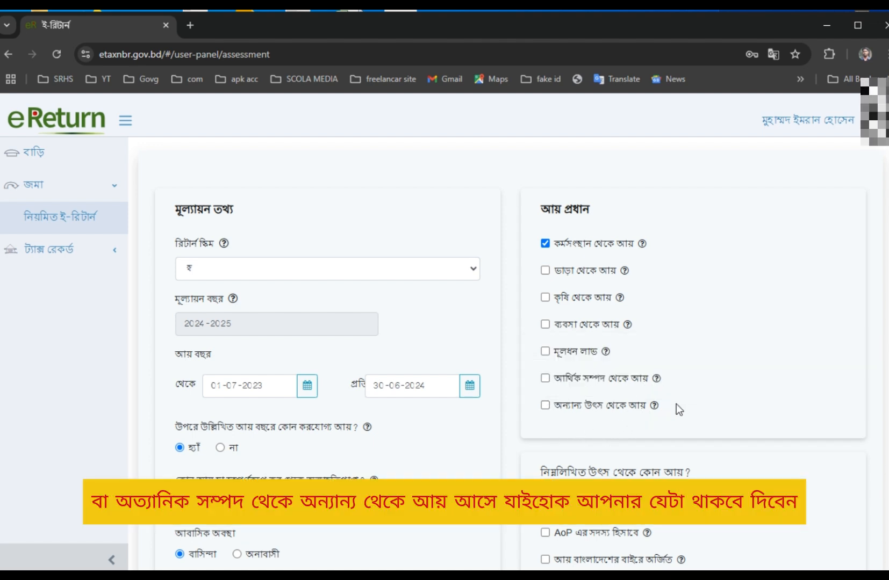
scroll(677, 404, "down", 3)
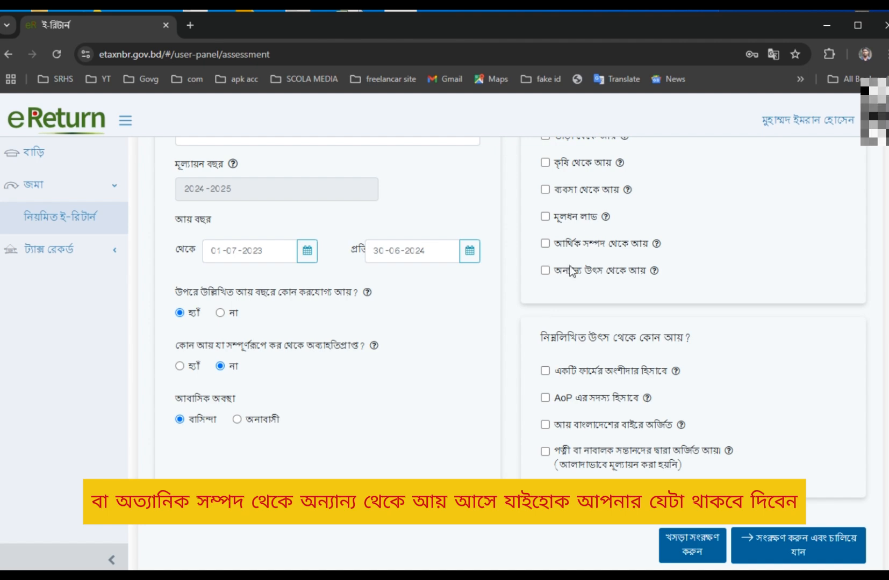
scroll(572, 271, "up", 3)
scroll(605, 370, "down", 4)
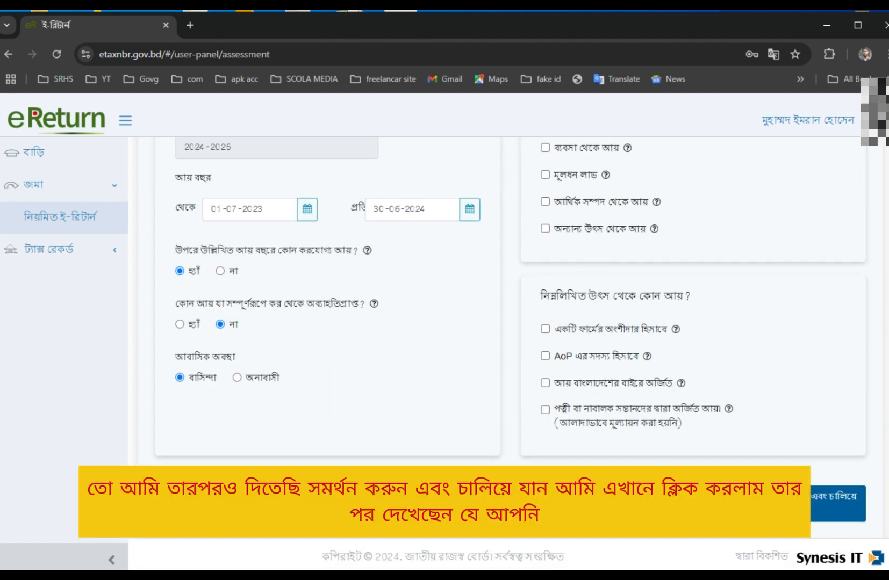
left_click(836, 504)
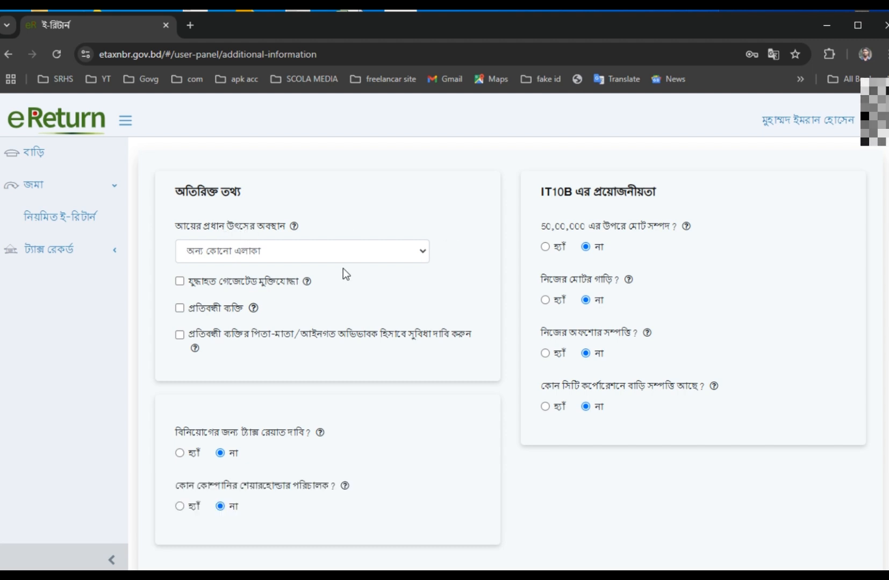
Choose Any Other Area (অন্য কোনো এলাকা) as the main income source location.
left_click(341, 242)
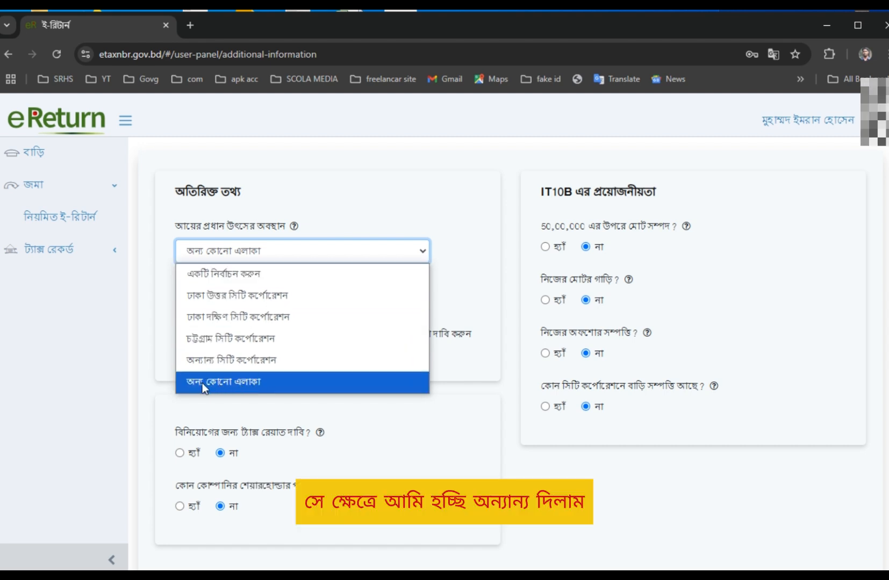
left_click(310, 382)
scroll(279, 389, "down", 2)
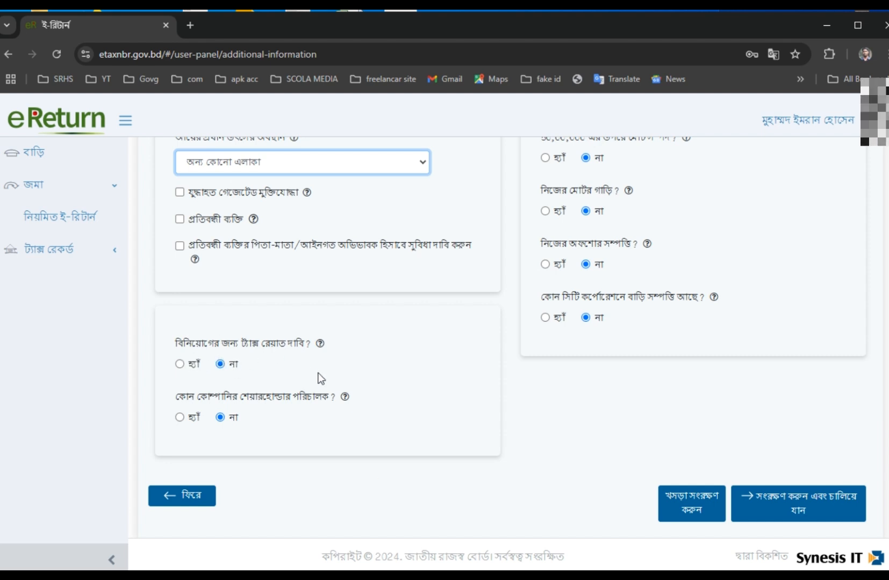
Switch the page translation back to English.
right_click(376, 348)
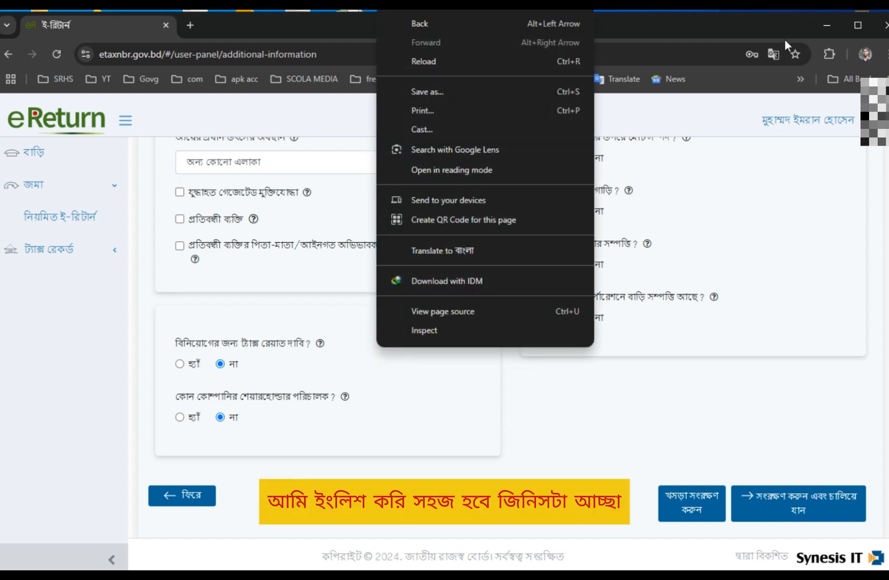
left_click(773, 53)
left_click(654, 83)
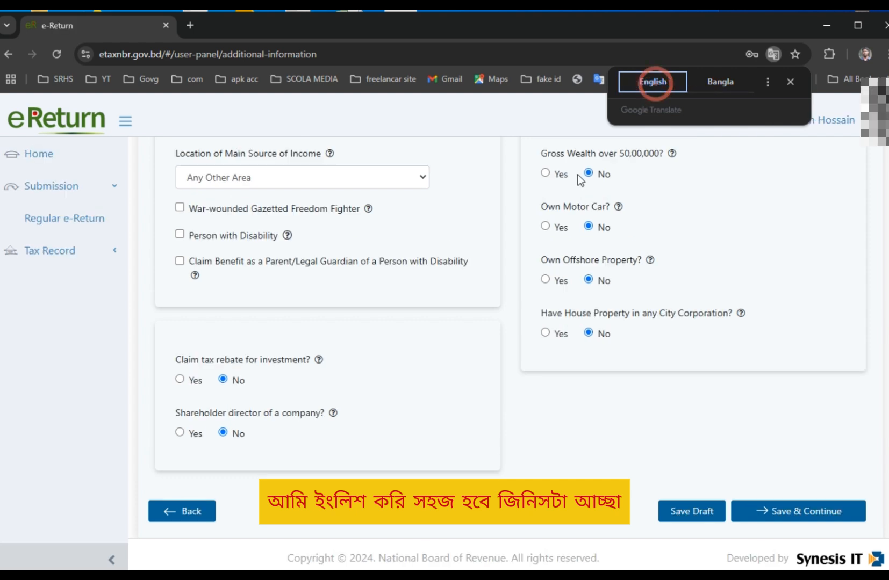
left_click(415, 380)
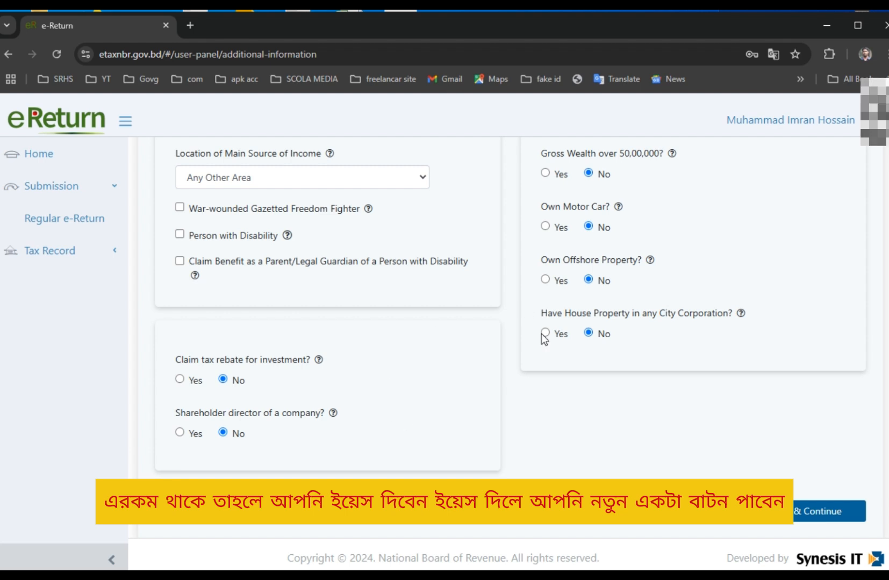
Answer Yes to claiming a tax rebate for investment.
scroll(565, 328, "up", 2)
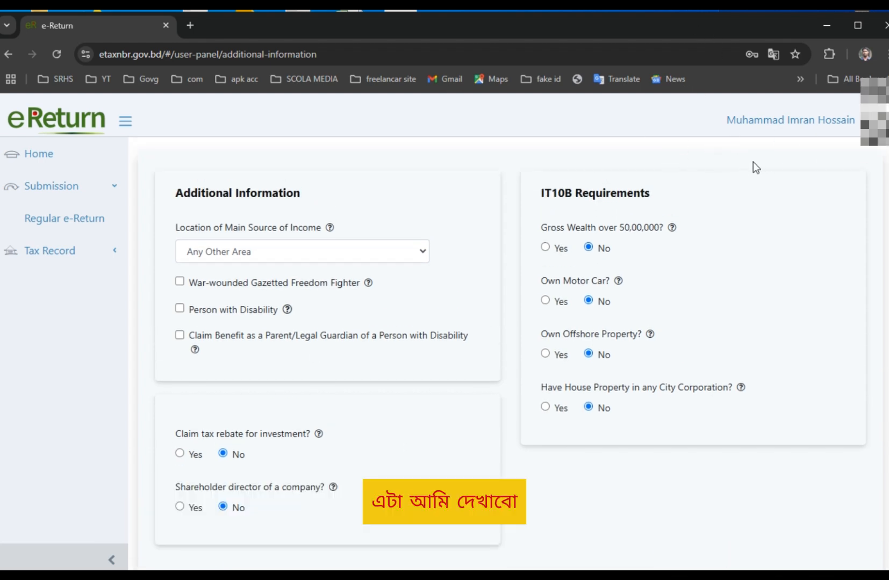
left_click(179, 454)
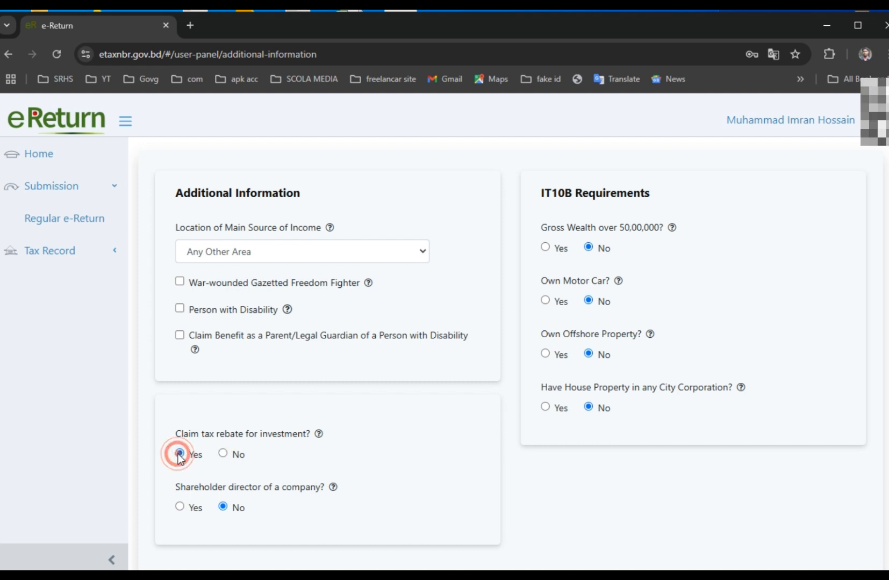
scroll(378, 441, "down", 2)
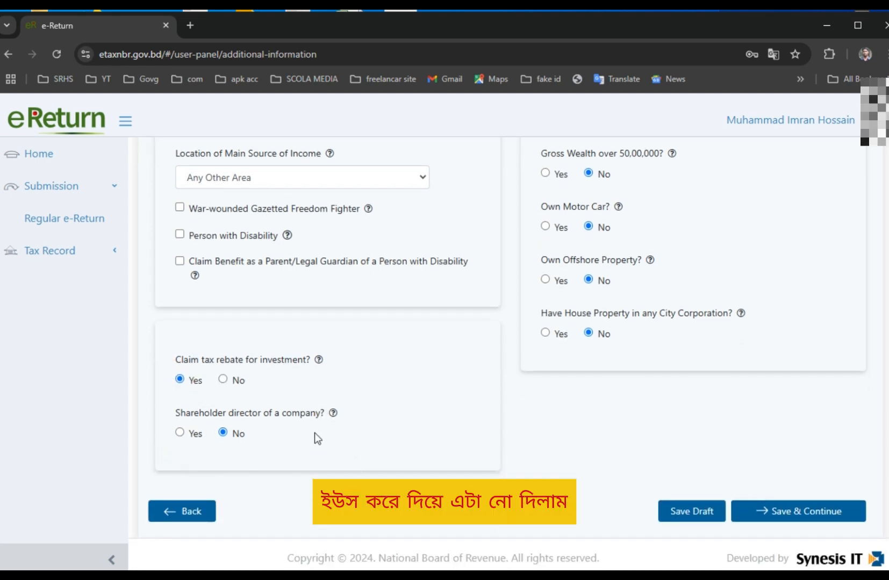
scroll(610, 347, "up", 2)
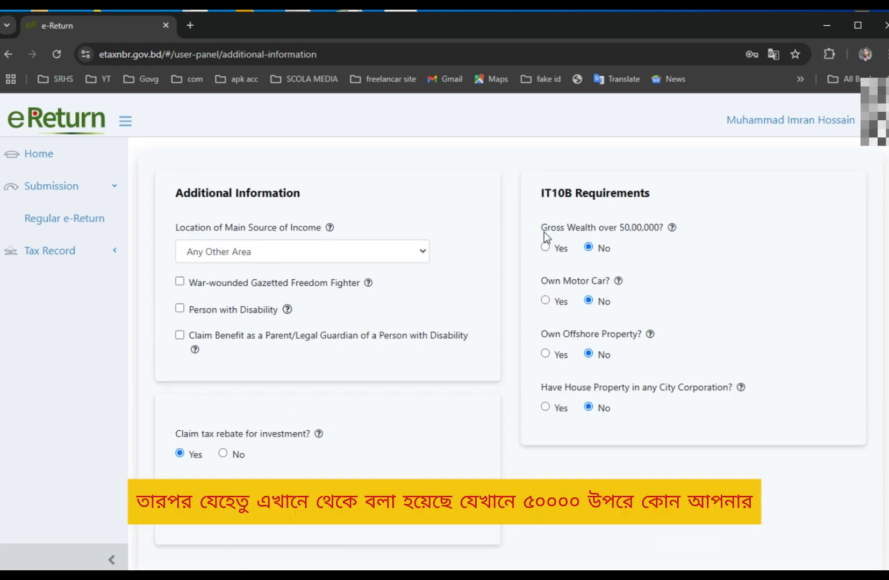
Translate the Gross Wealth and Own Motor Car? questions into Bangla.
triple_click(545, 233)
left_click(539, 229)
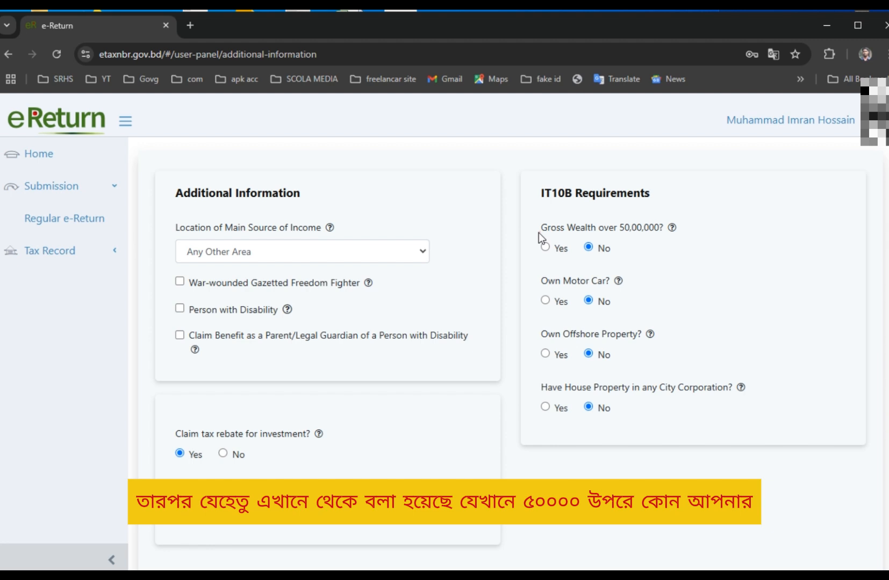
triple_click(570, 228)
right_click(647, 229)
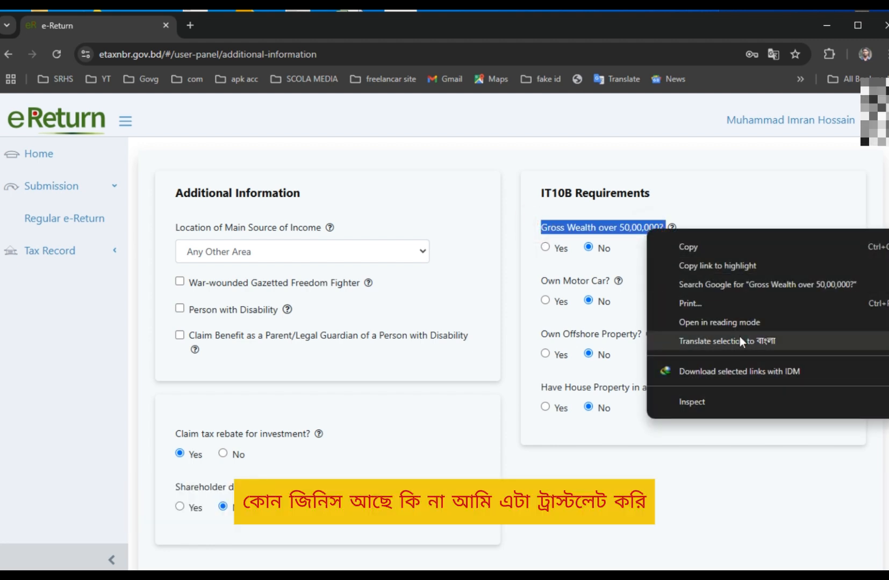
left_click(740, 338)
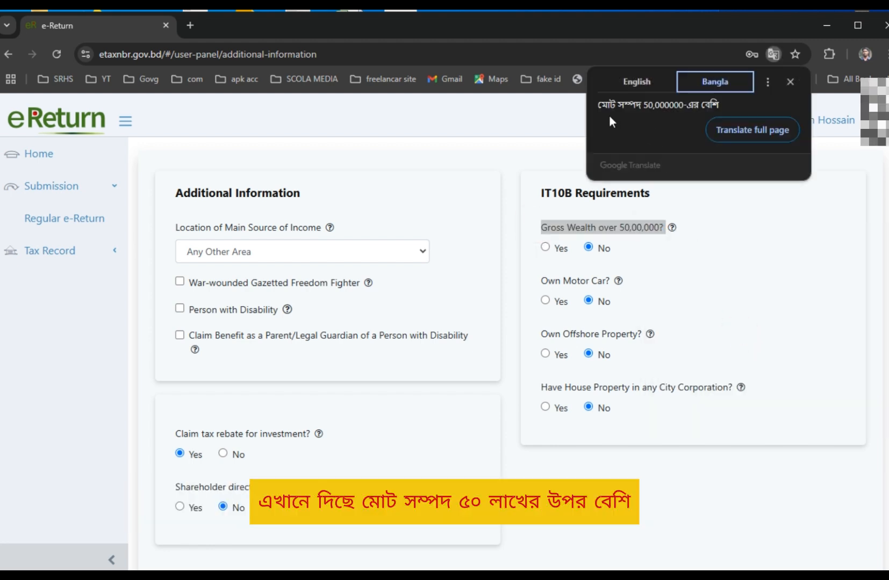
left_click(730, 310)
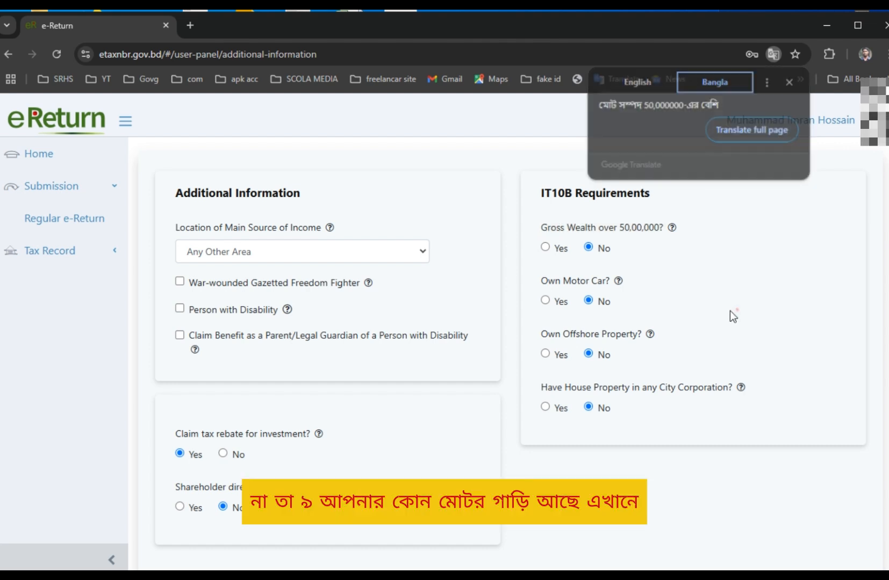
triple_click(573, 281)
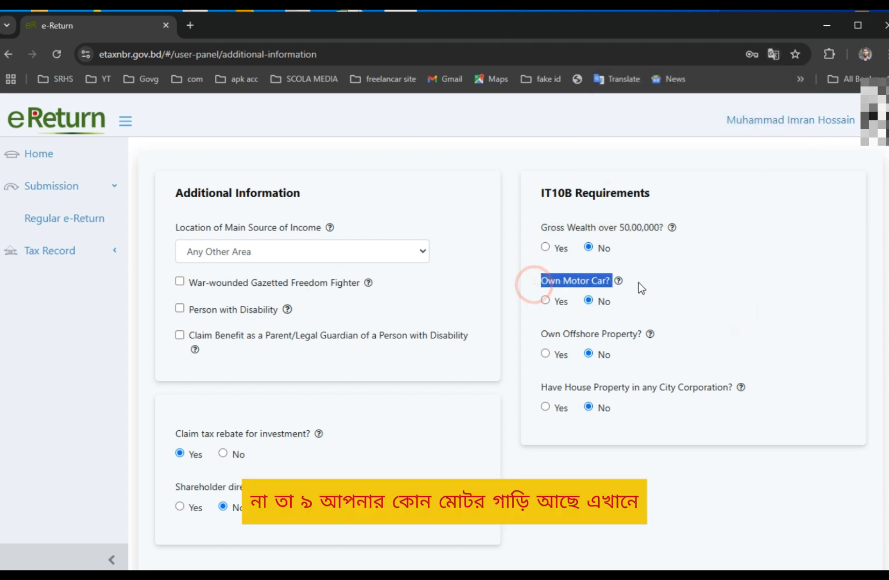
right_click(594, 280)
left_click(691, 396)
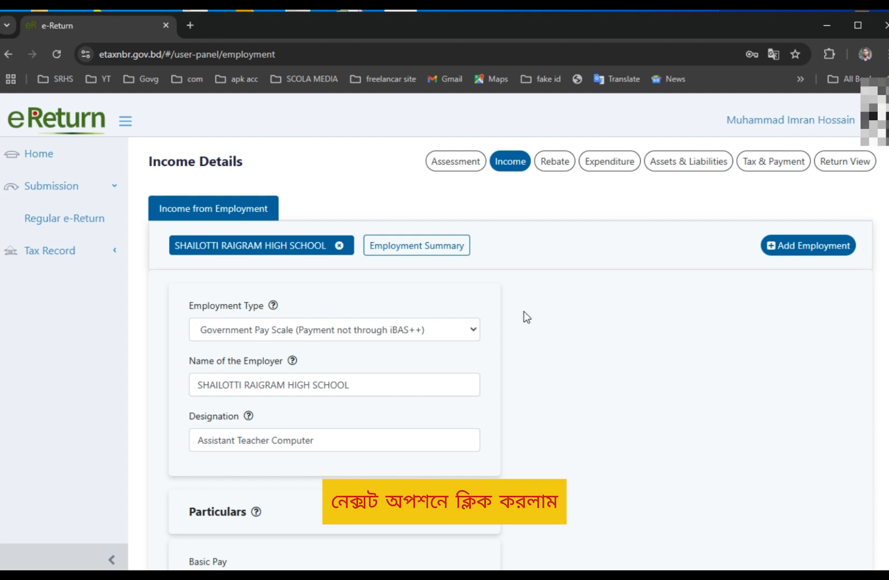
Review the employment type, employer name and the designation Assistant Teacher Computer.
scroll(516, 323, "down", 2)
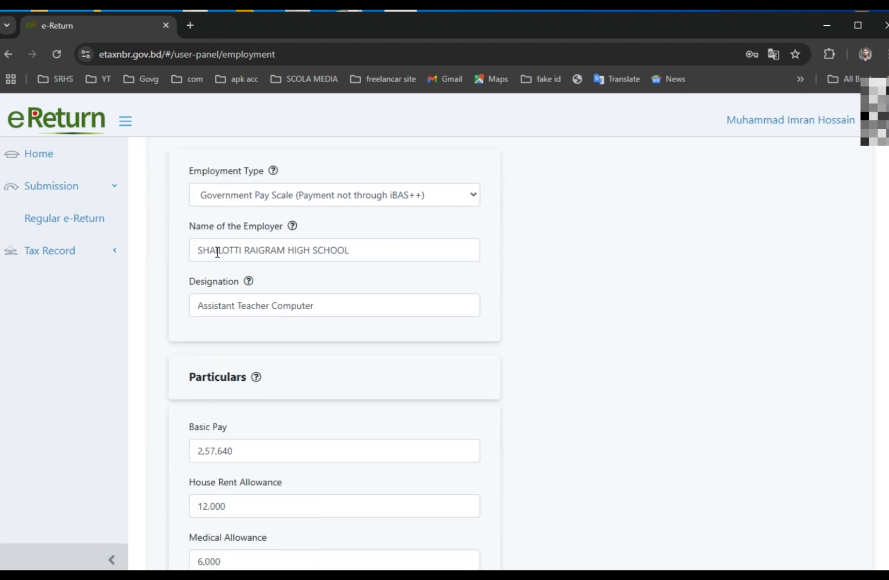
left_click(426, 196)
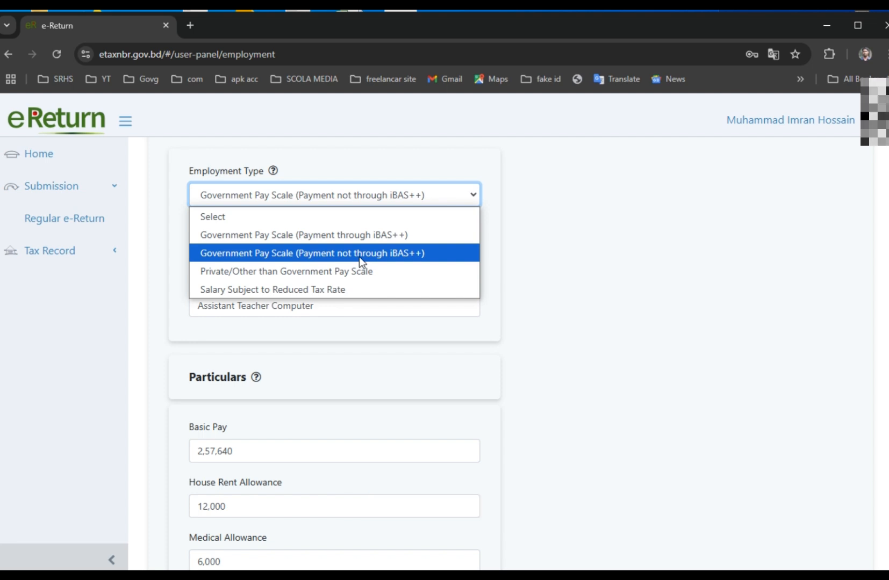
left_click(425, 253)
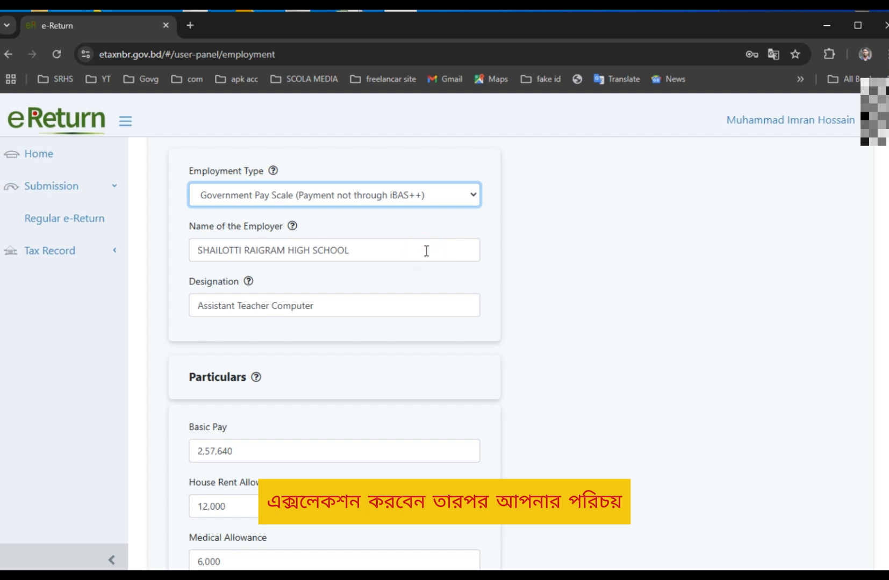
double_click(351, 252)
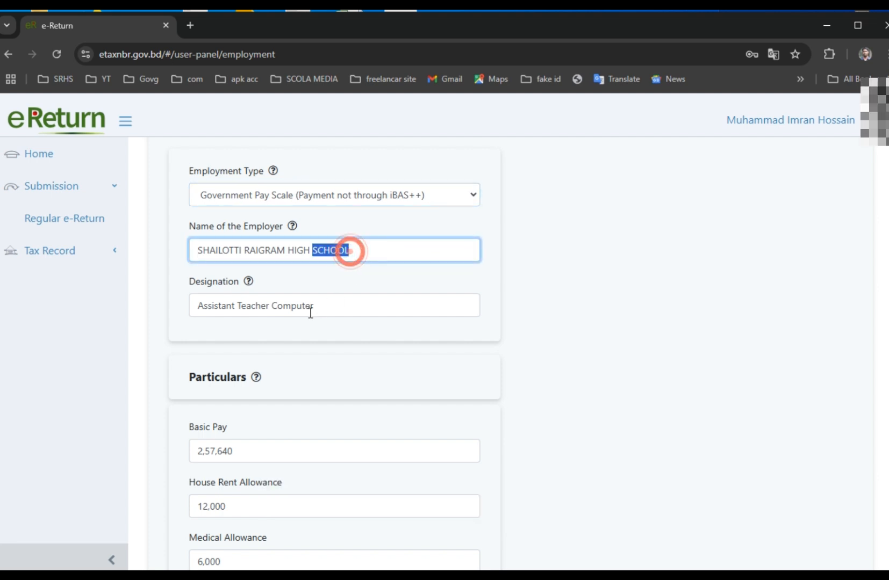
double_click(340, 308)
left_click_drag(194, 307, 253, 305)
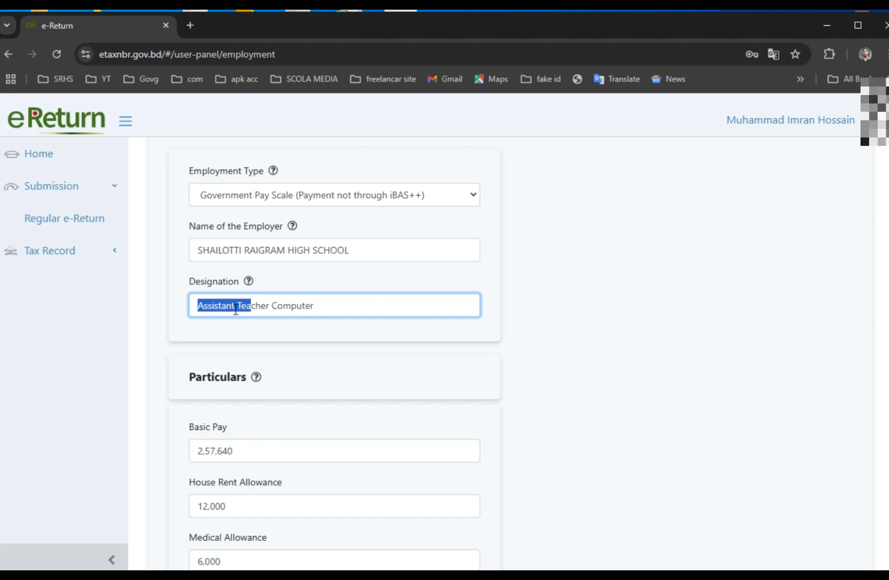
left_click(352, 308)
Check the Basic Pay field in Particulars, then open a new browser tab.
scroll(353, 310, "down", 2)
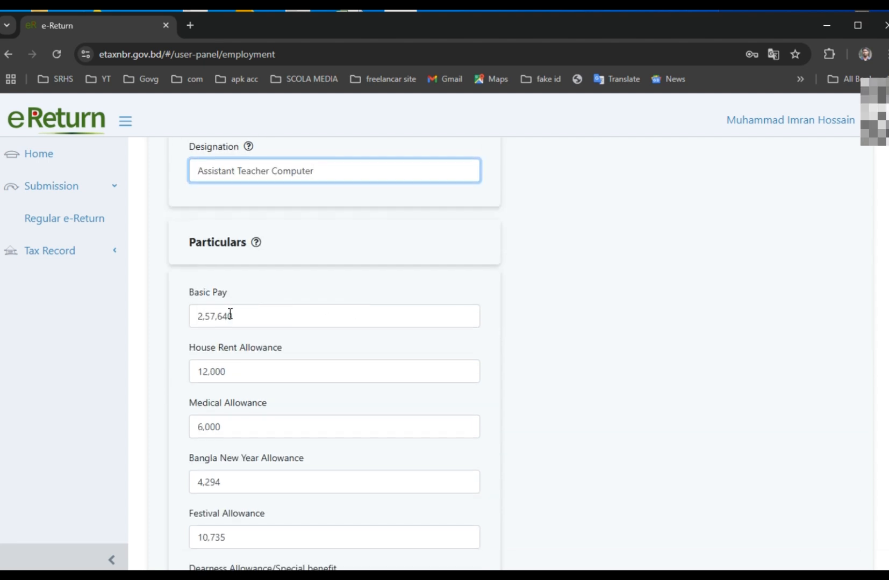
left_click(286, 316)
scroll(330, 335, "down", 3)
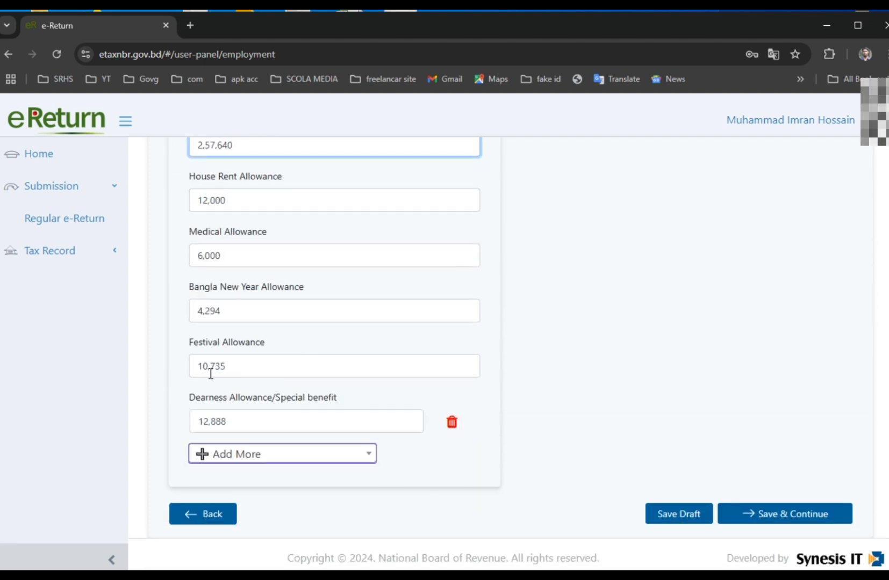
scroll(369, 373, "up", 2)
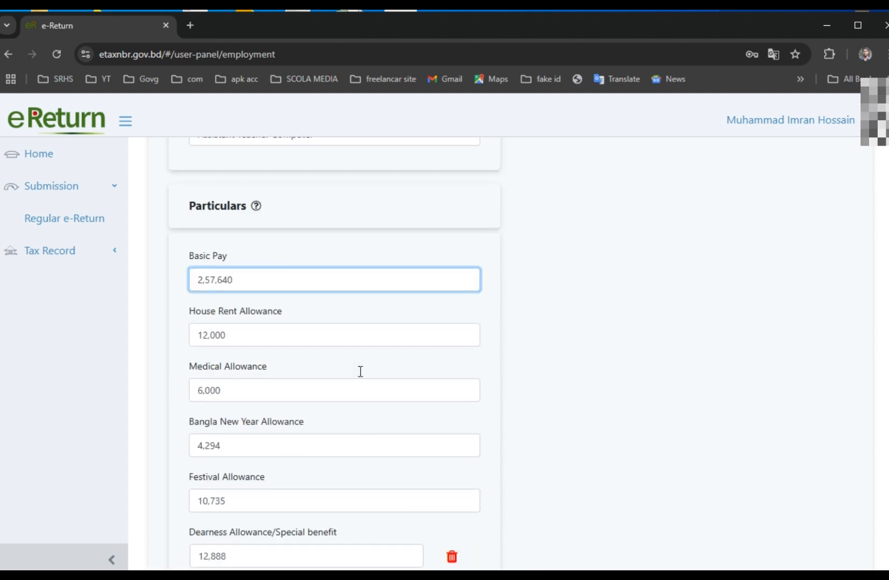
left_click(189, 26)
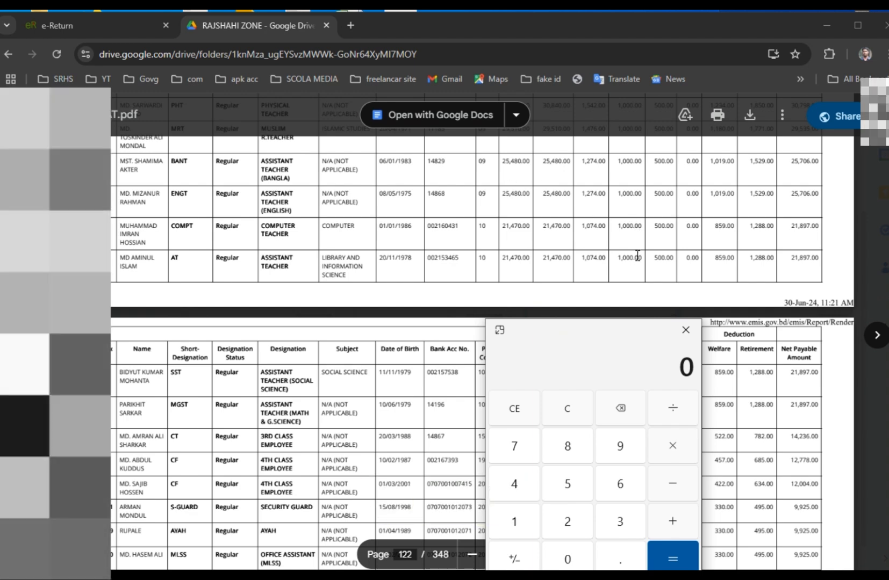
Compute 21,470 × 12 = 257,640 and compare it with the return's Basic Pay.
left_click(567, 521)
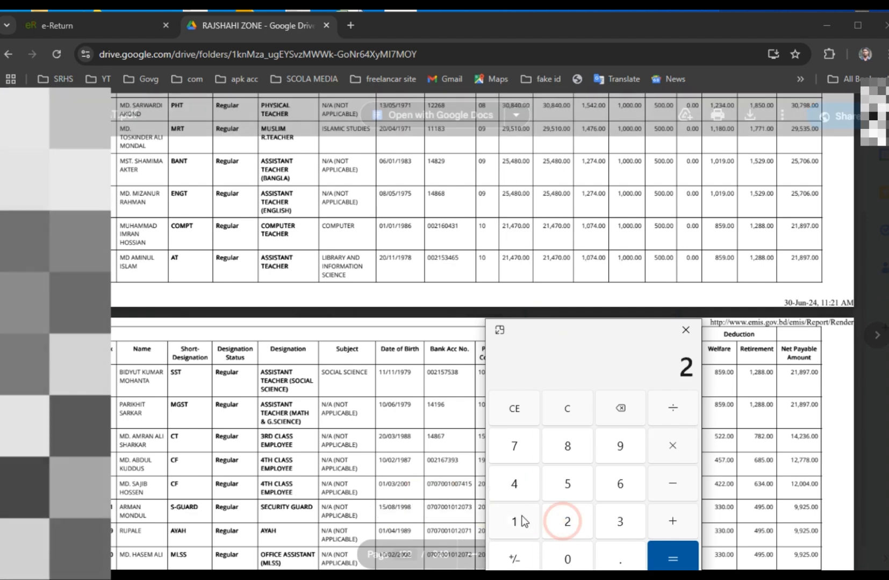
left_click(514, 521)
left_click(514, 484)
left_click(514, 448)
left_click(568, 558)
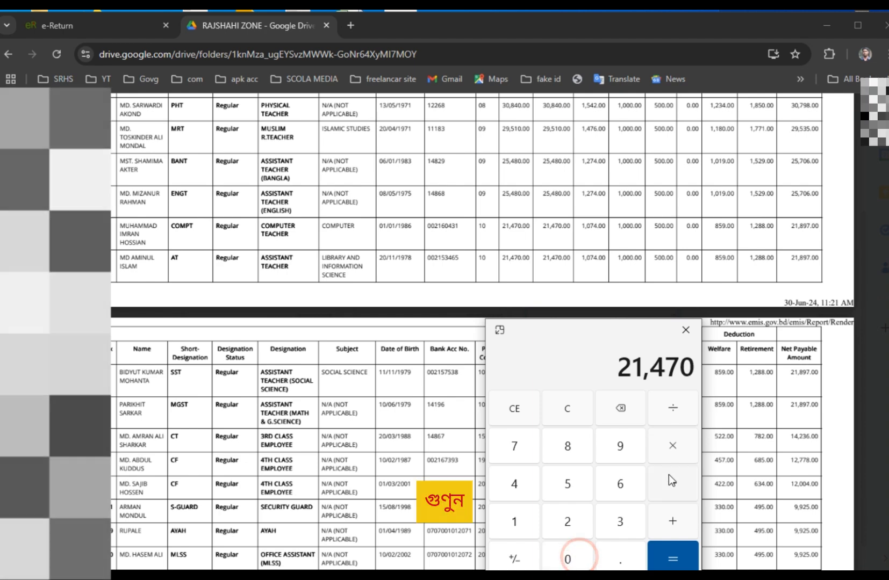
left_click(514, 521)
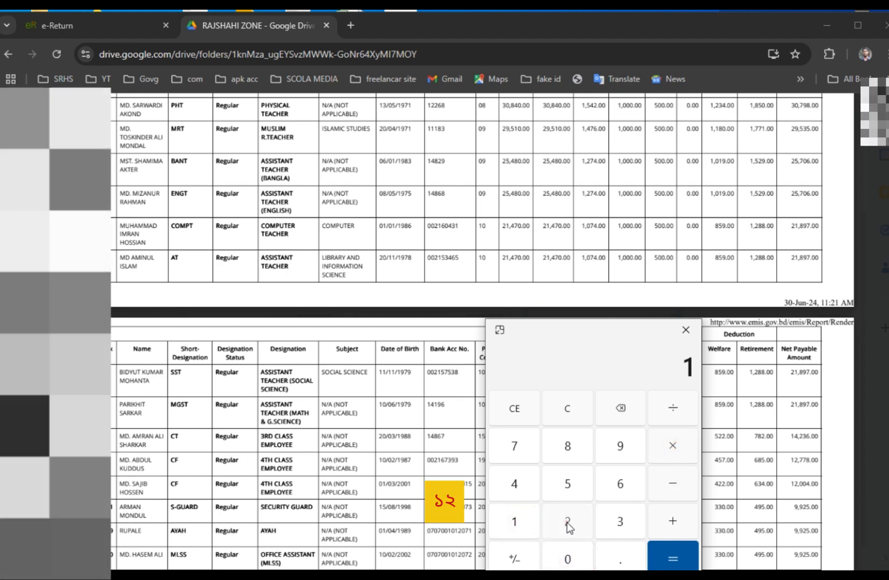
left_click(567, 521)
left_click(672, 557)
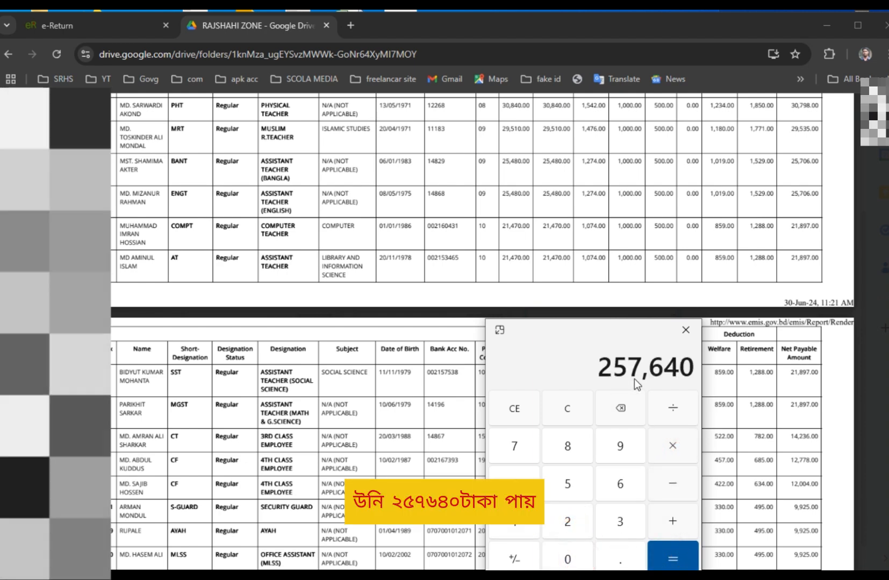
left_click(75, 25)
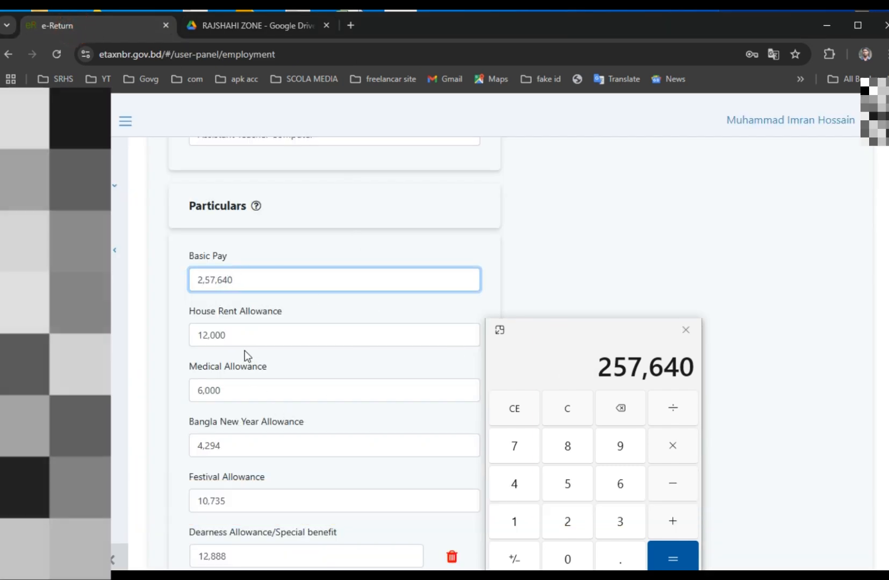
Check the teacher's house rent 12,000 and medical 6,000 figures on the salary sheet.
left_click(262, 27)
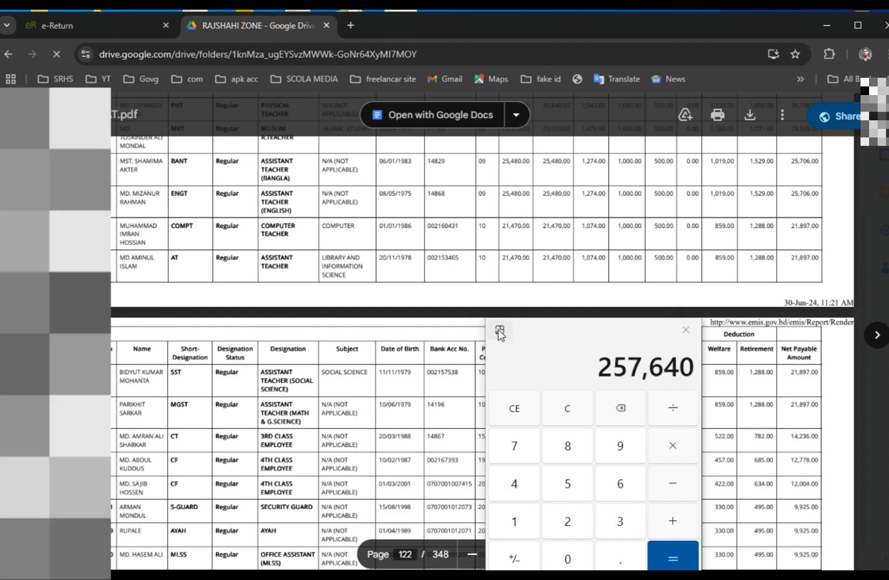
left_click_drag(571, 333, 727, 338)
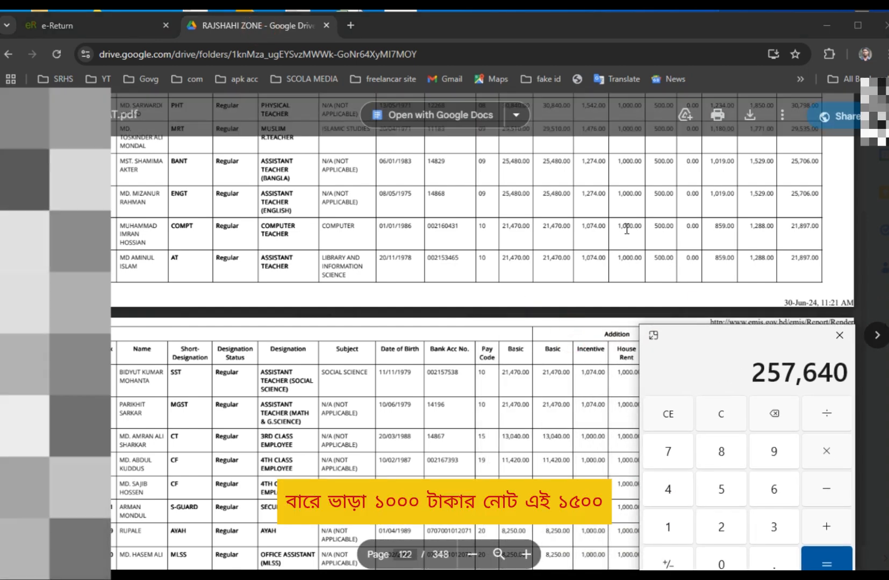
left_click_drag(618, 227, 664, 226)
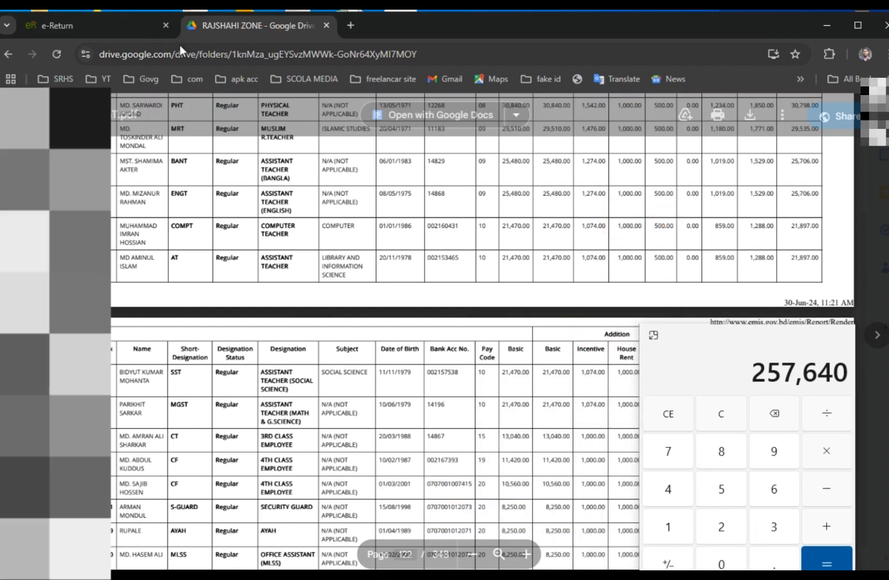
left_click(81, 26)
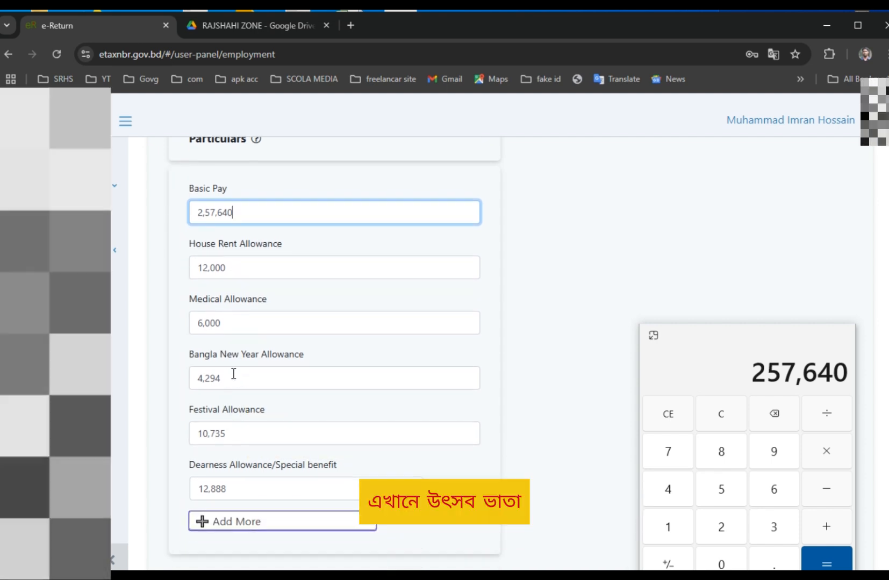
Divide 257,640 by 12 to get the 21,470 monthly basic.
left_click(829, 414)
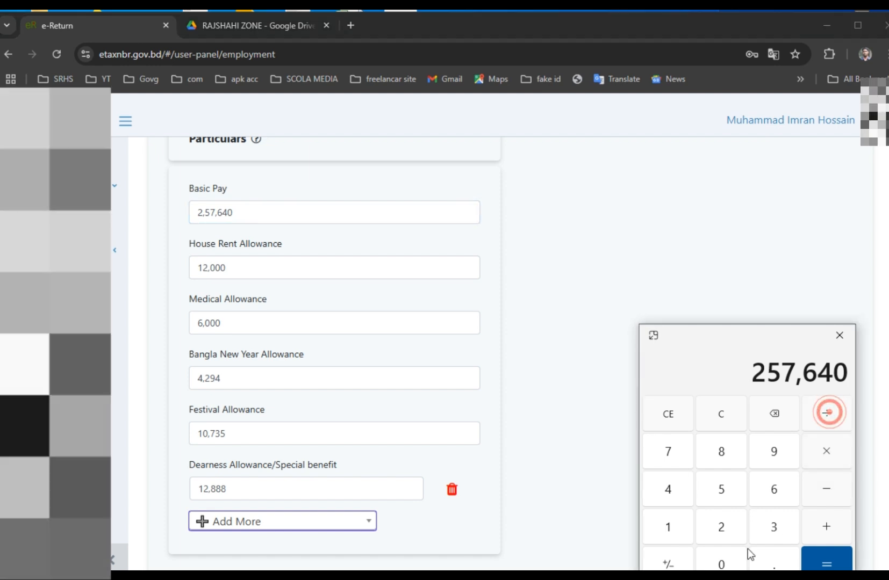
left_click(669, 527)
left_click(714, 529)
left_click(825, 563)
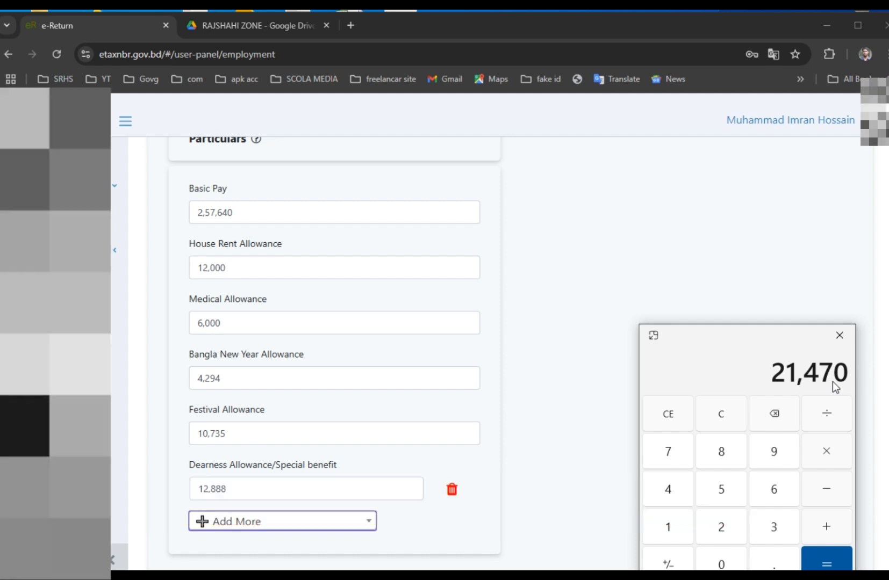
Take 20% of 21,470 to confirm the 4,294 Bangla New Year Allowance.
left_click(828, 416)
left_click(667, 532)
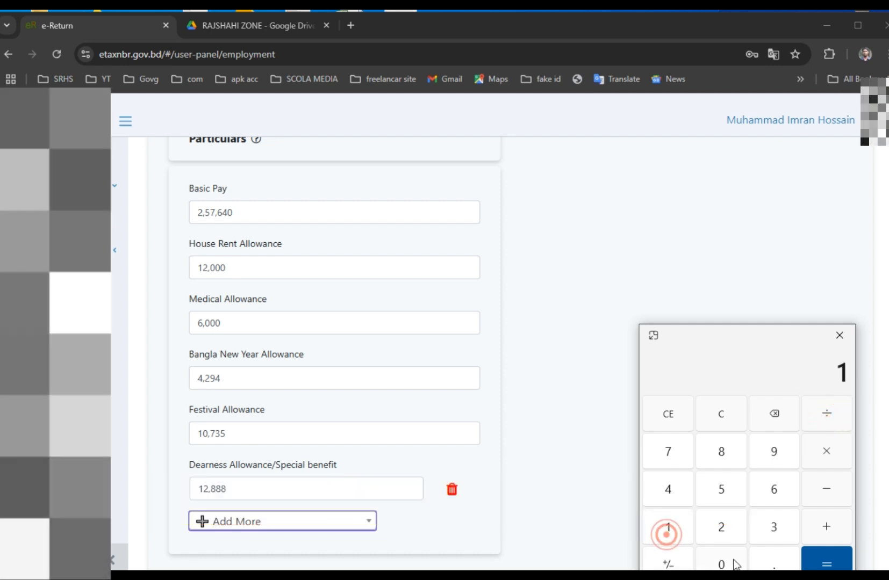
double_click(734, 561)
left_click(825, 562)
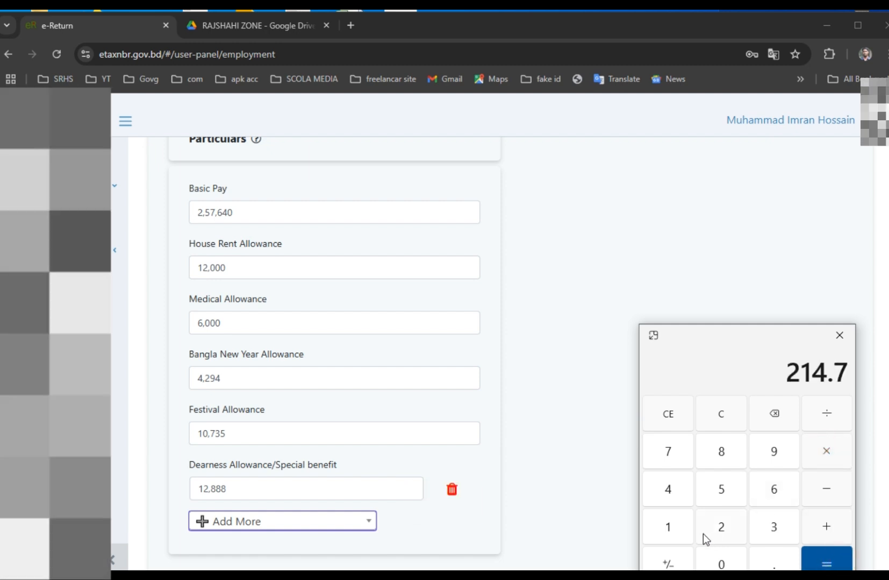
left_click(721, 526)
left_click(721, 562)
left_click(826, 560)
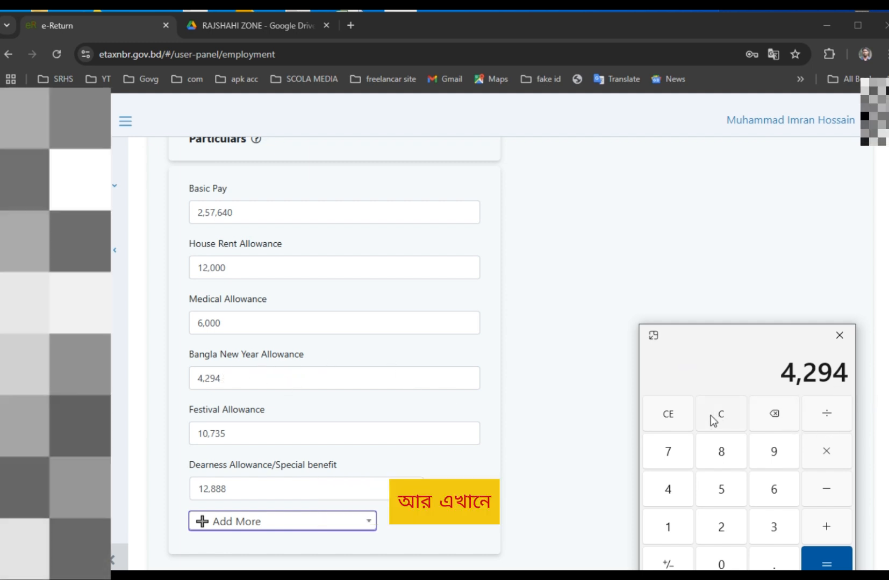
Clear the calculator and compute one 25% festival bonus of 21,470: 5,367.5.
left_click(672, 415)
left_click(720, 526)
left_click(669, 524)
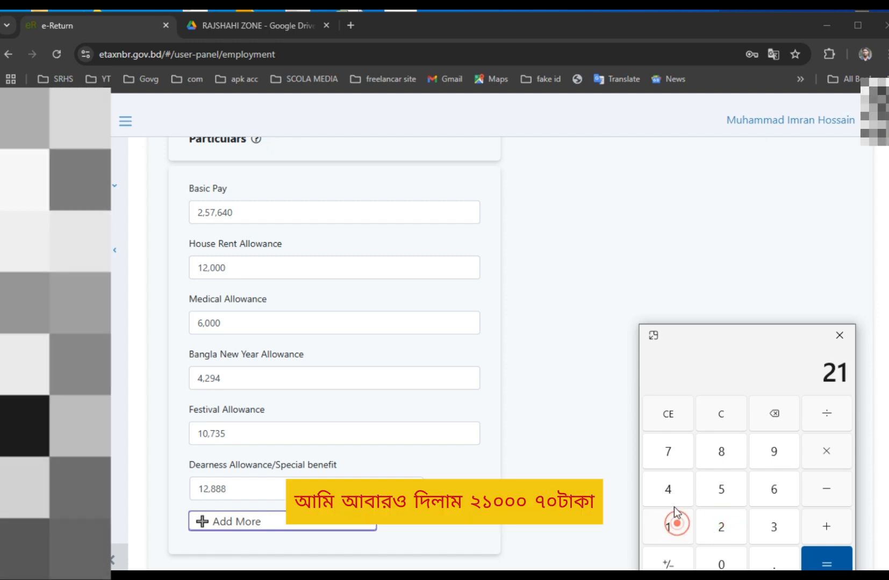
left_click(676, 477)
left_click(668, 451)
left_click(723, 561)
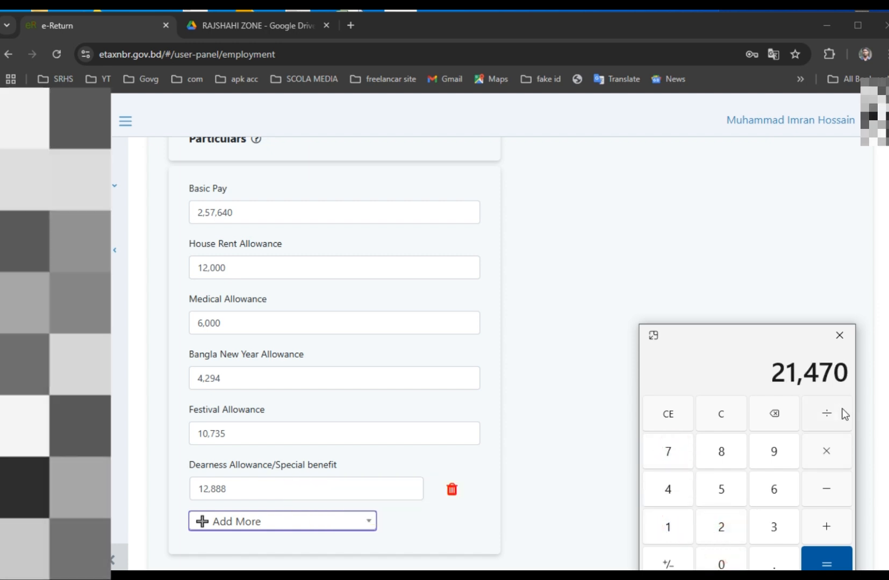
left_click(842, 411)
left_click(669, 529)
left_click(722, 562)
left_click(721, 561)
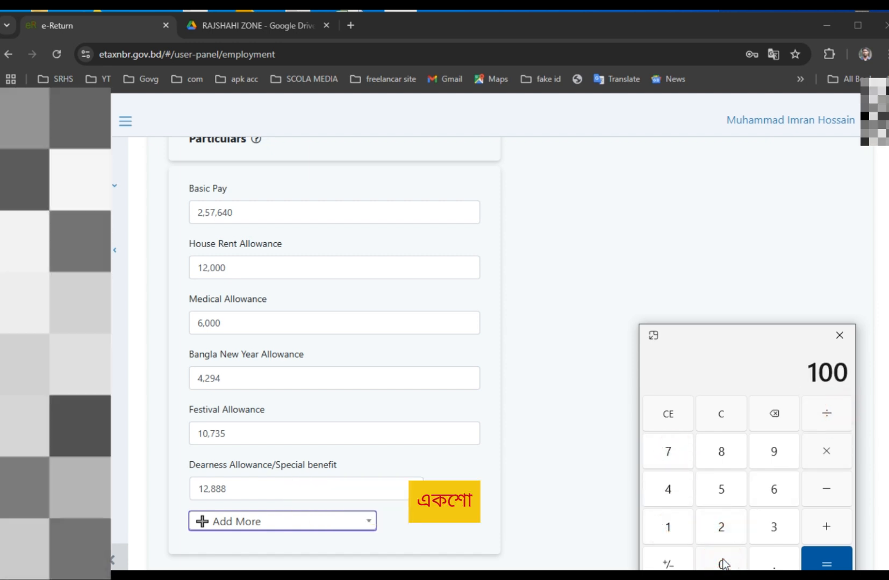
left_click(826, 559)
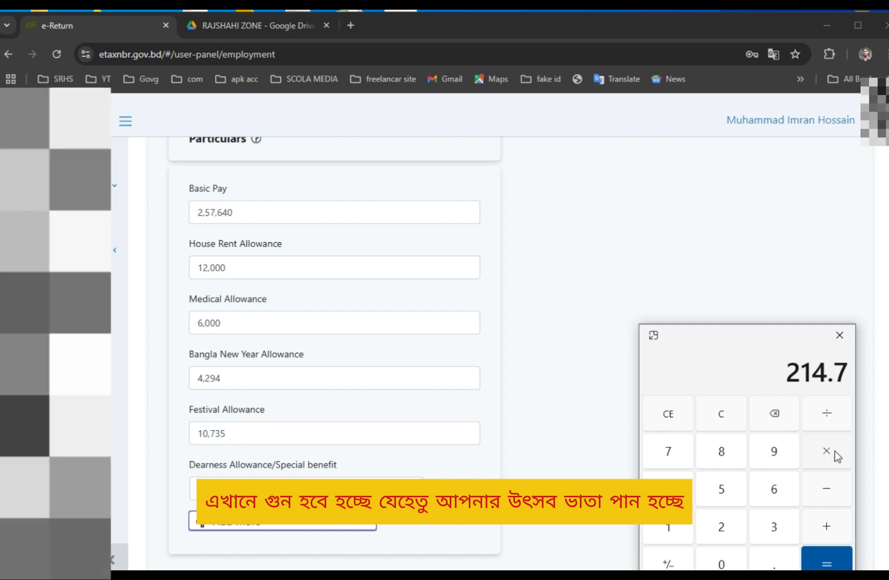
left_click(835, 451)
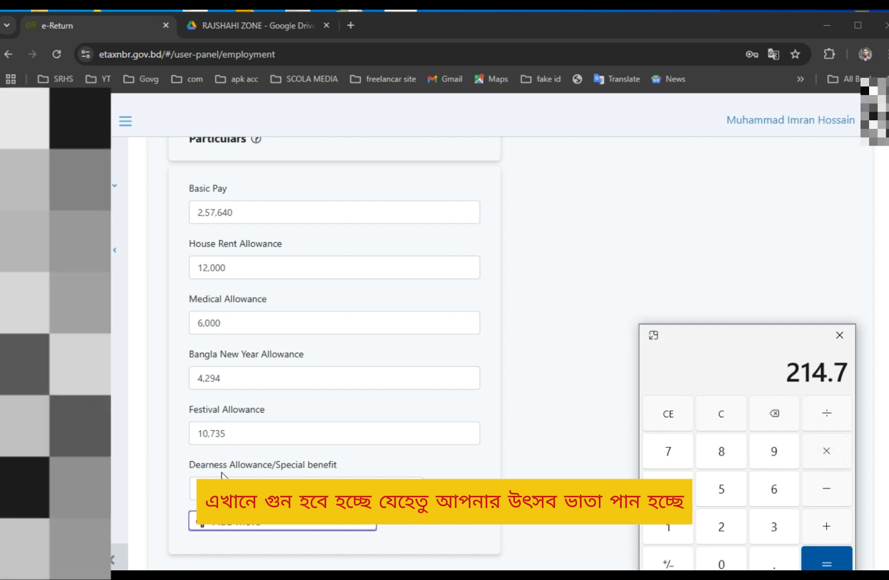
left_click(728, 533)
left_click(725, 489)
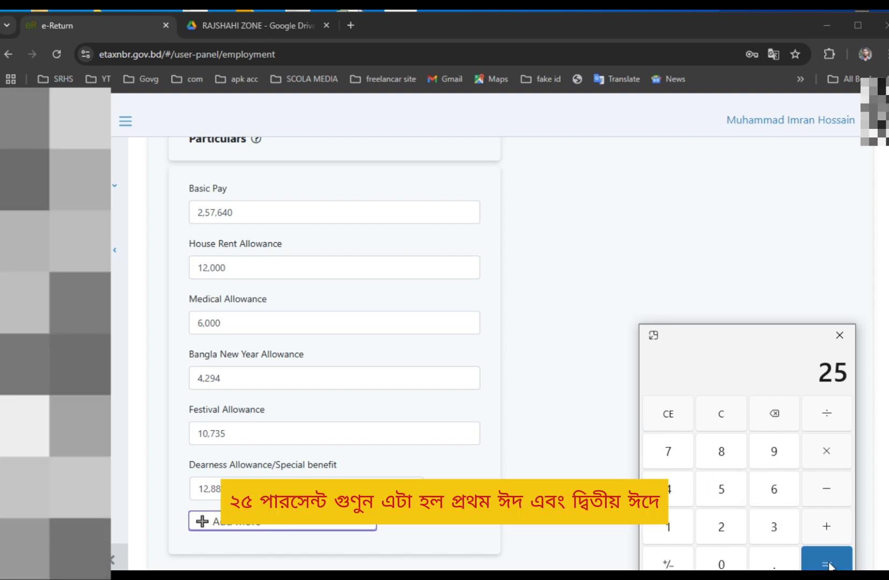
left_click(822, 559)
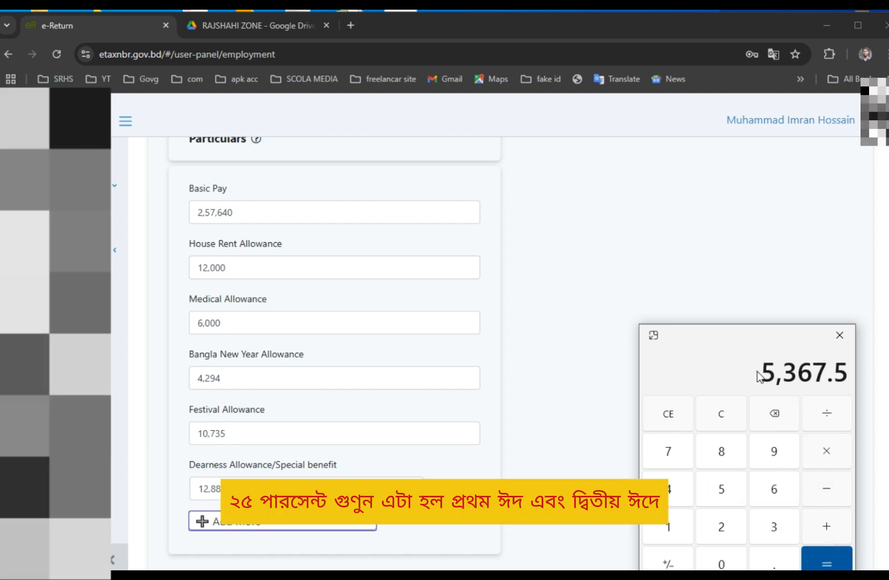
Double the bonus for two festivals to confirm the 10,735 Festival Allowance.
left_click(756, 370)
left_click(828, 452)
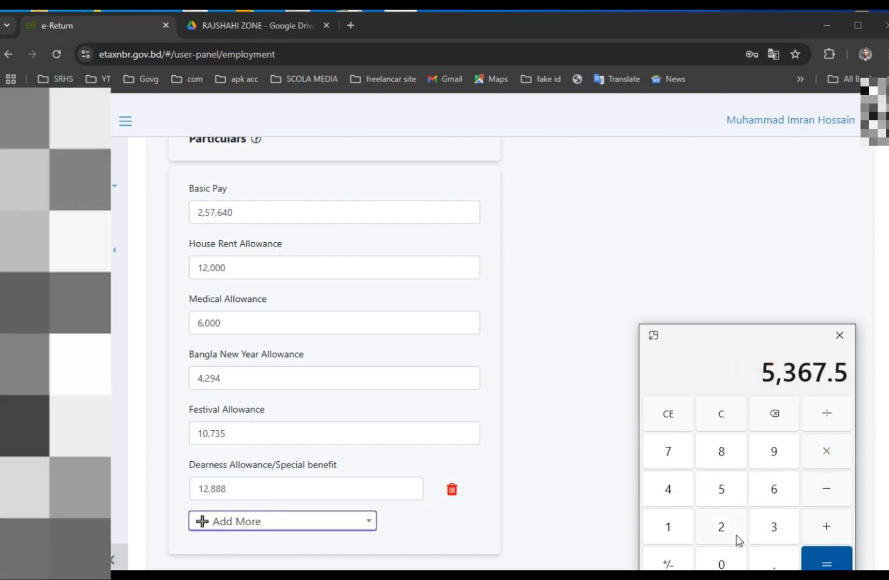
left_click(724, 528)
left_click(838, 562)
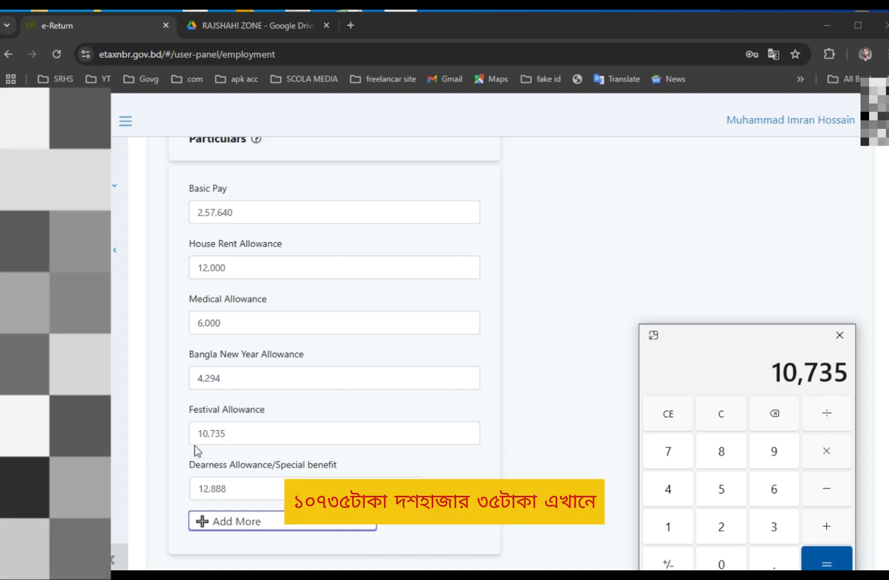
left_click(237, 26)
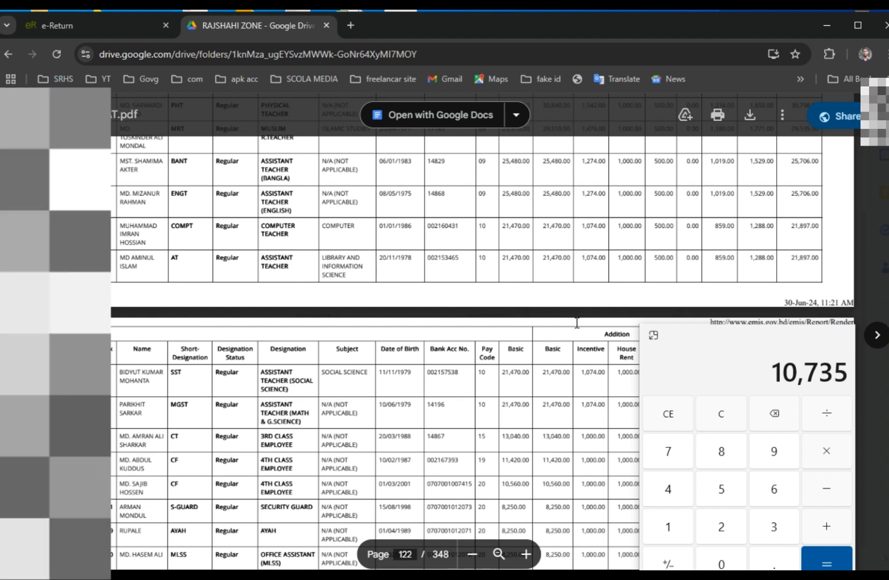
scroll(577, 322, "up", 1)
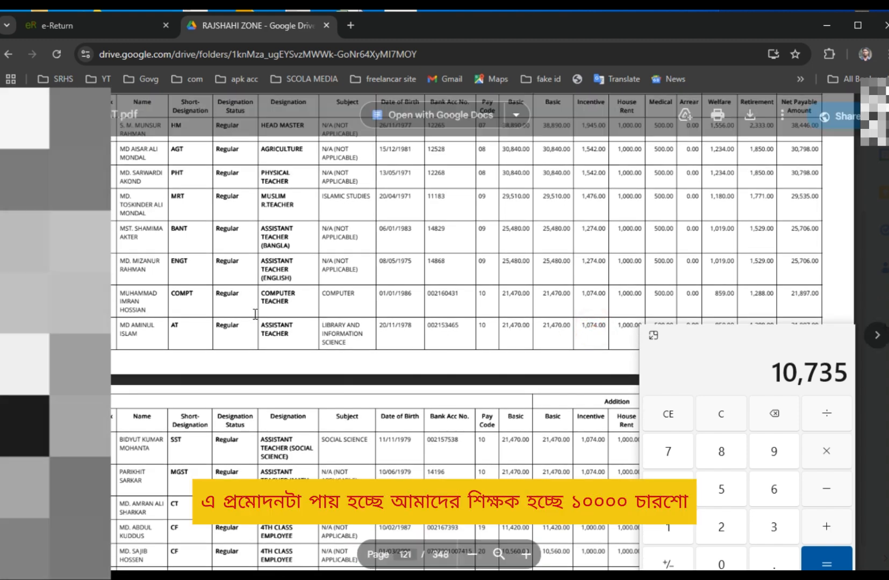
double_click(600, 293)
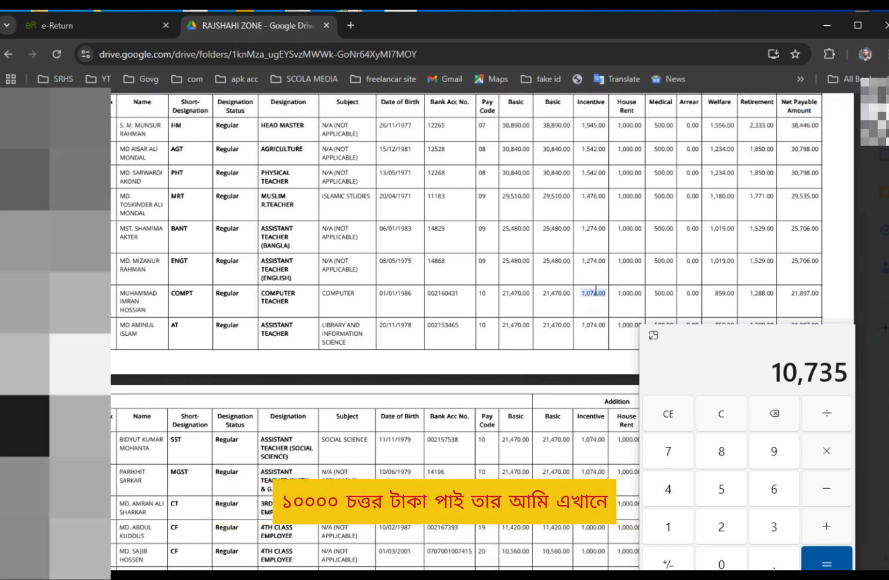
left_click(129, 25)
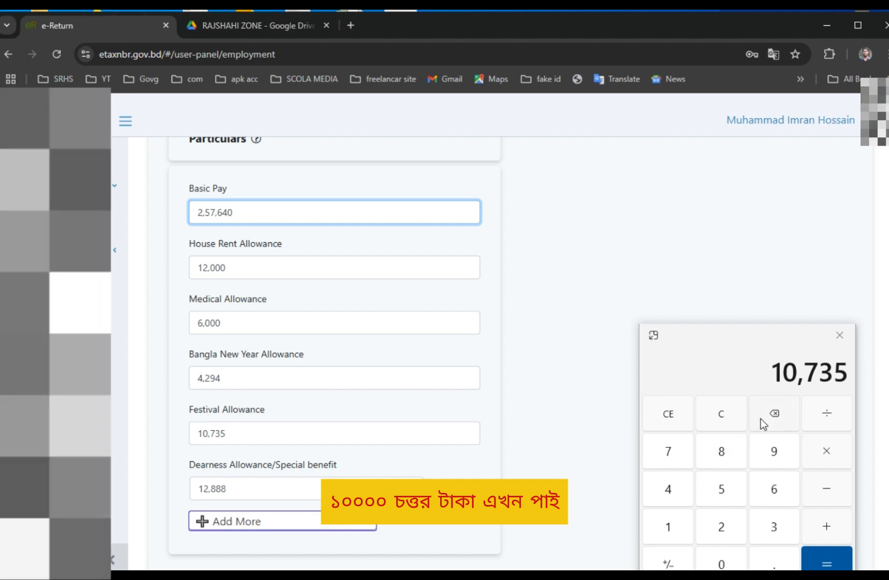
Compute 1,074 × 12 to confirm the 12,888 dearness allowance.
left_click(662, 412)
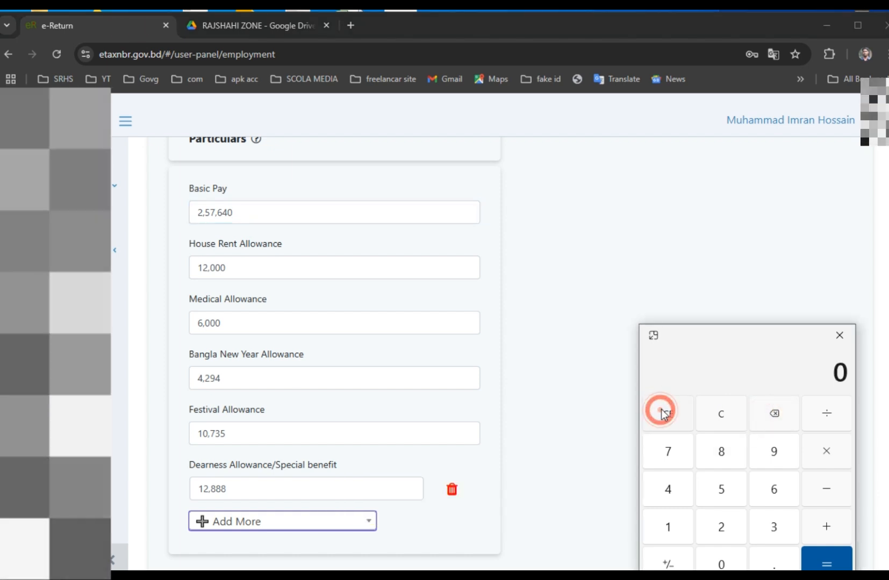
left_click(669, 528)
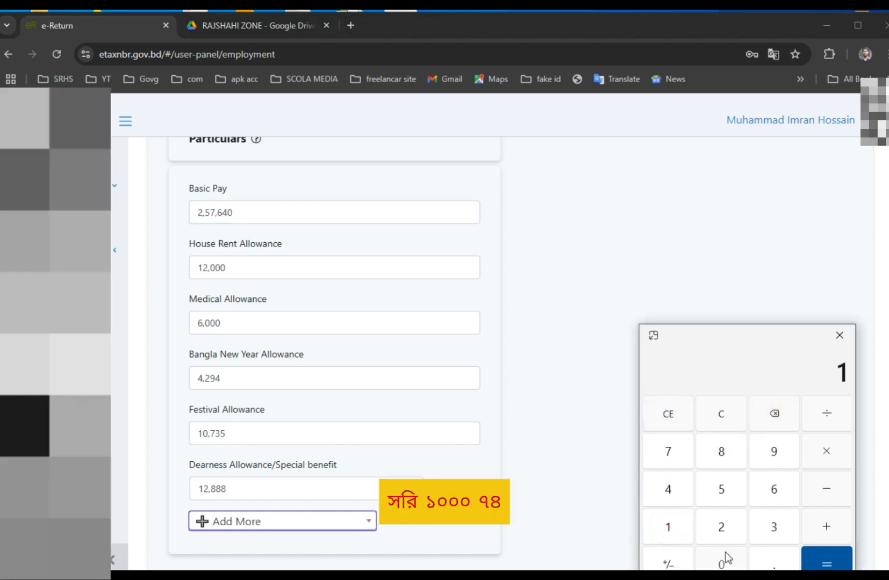
left_click(724, 561)
left_click(680, 454)
left_click(673, 489)
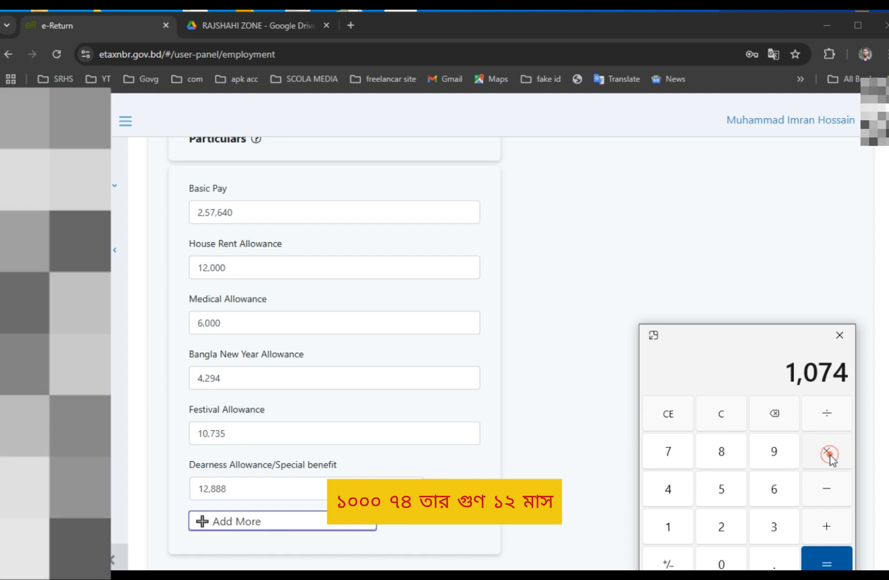
left_click(671, 524)
left_click(722, 530)
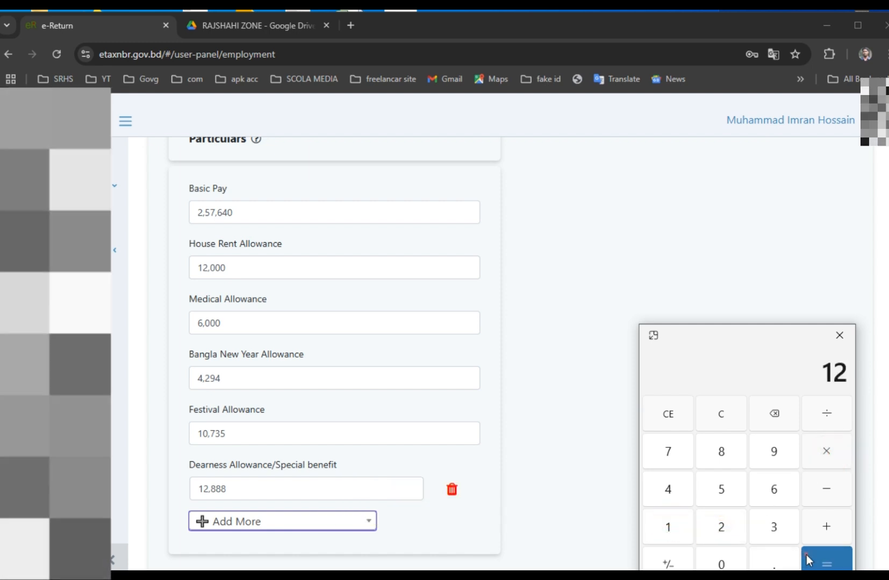
left_click(827, 561)
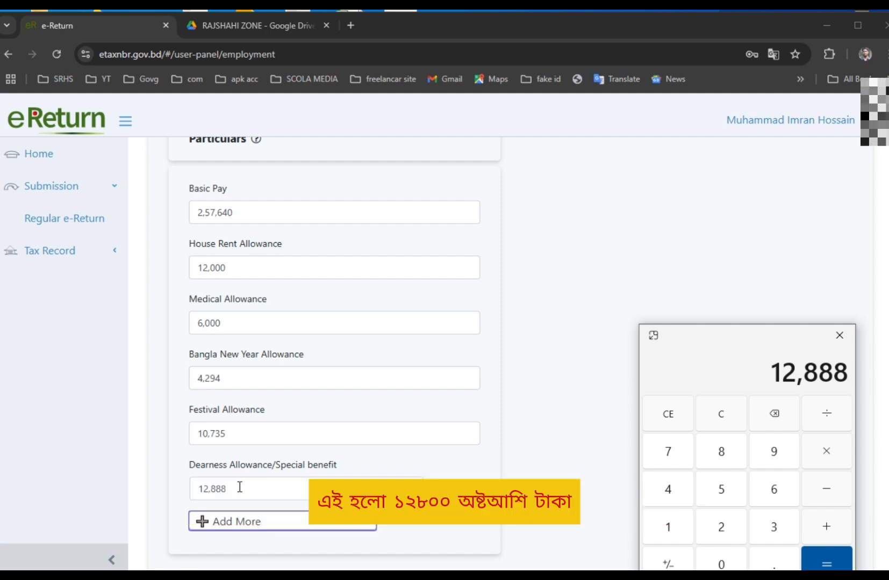
Close Calculator and save the employment income form as a draft.
scroll(241, 488, "down", 2)
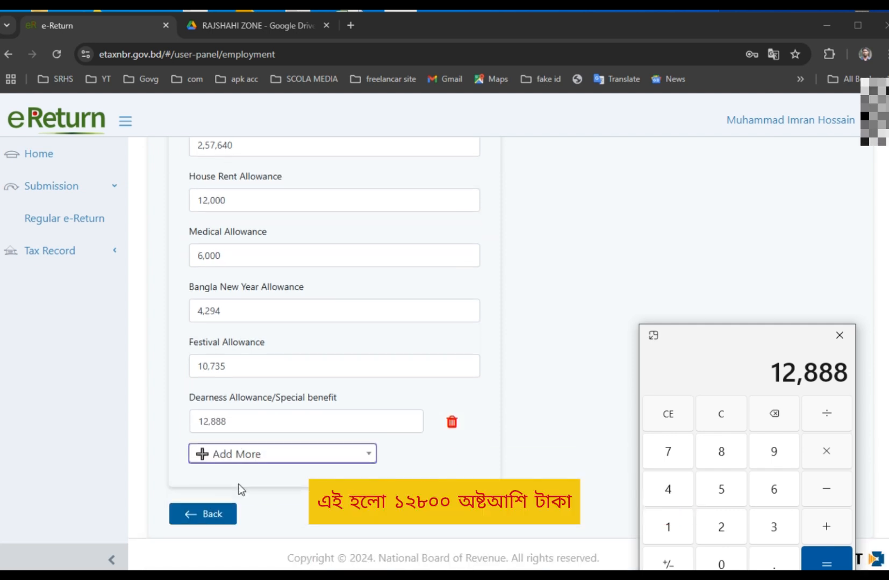
left_click(831, 337)
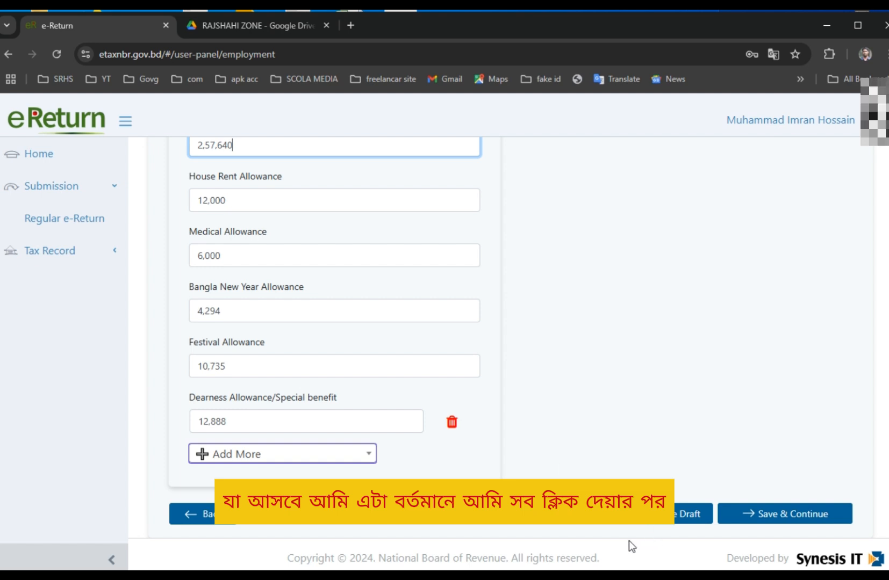
scroll(250, 248, "up", 6)
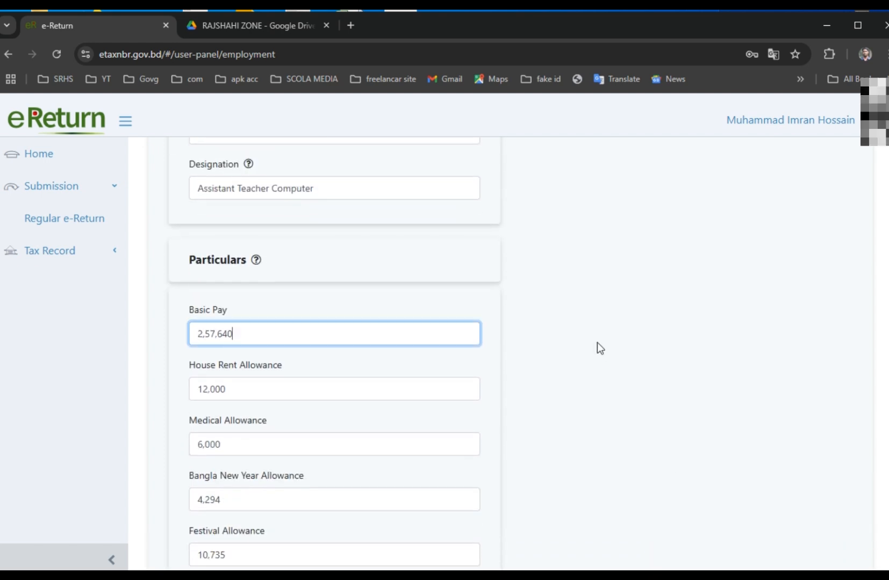
scroll(677, 480, "down", 6)
left_click(672, 514)
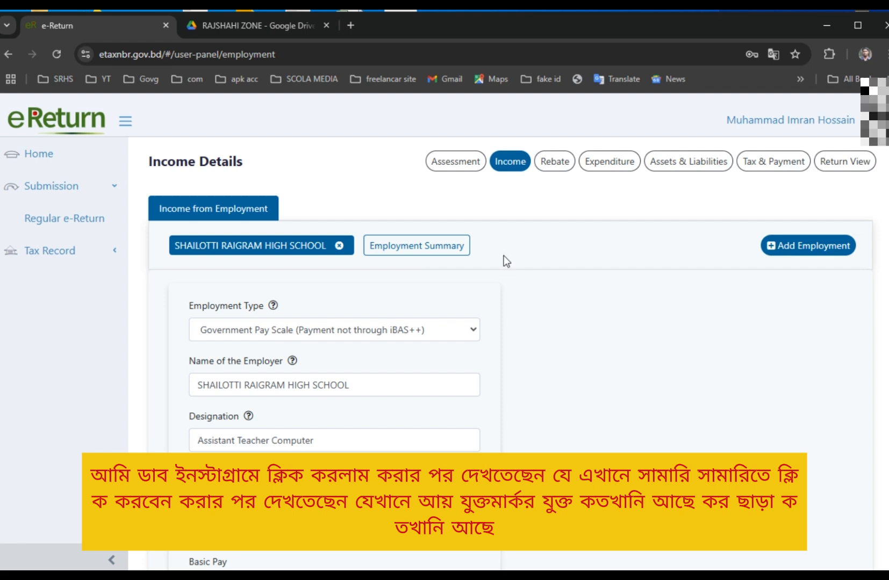
Check the employment summary (tax exempted 35,182, taxable 2,68,375), then continue to Expenditure.
left_click(398, 246)
scroll(647, 366, "down", 4)
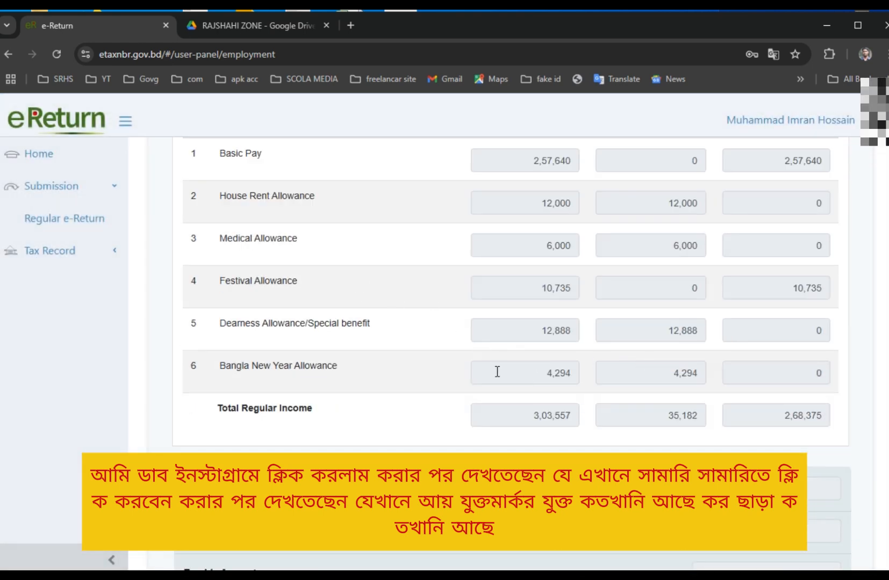
scroll(497, 372, "down", 2)
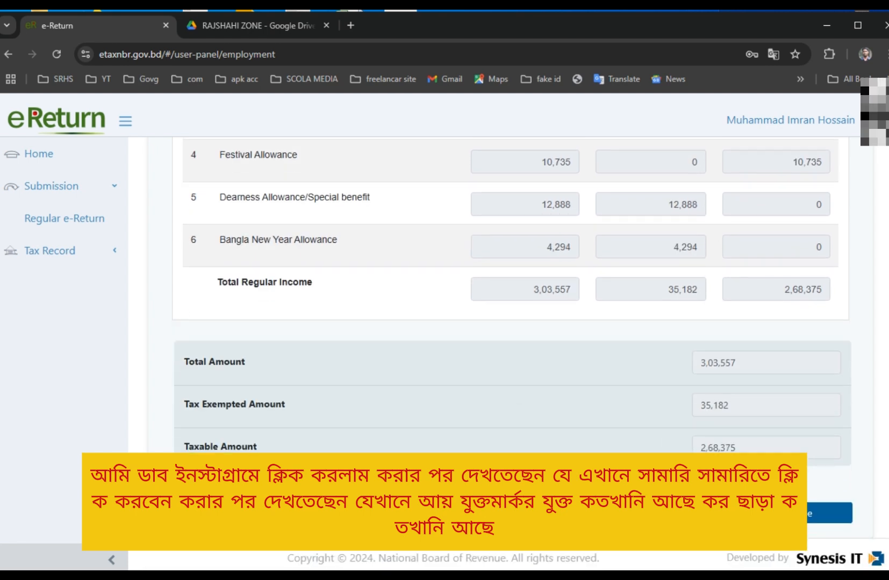
left_click_drag(264, 406, 802, 406)
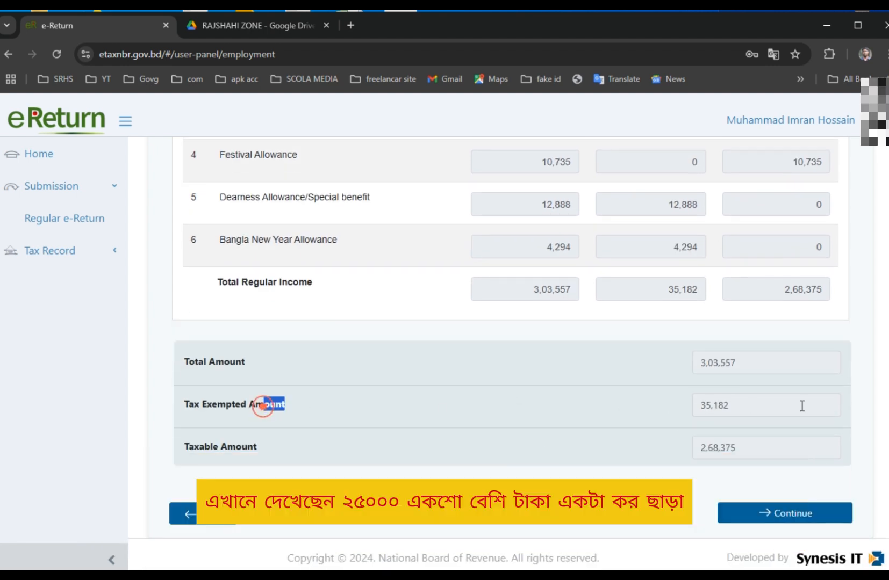
double_click(742, 413)
left_click(250, 365)
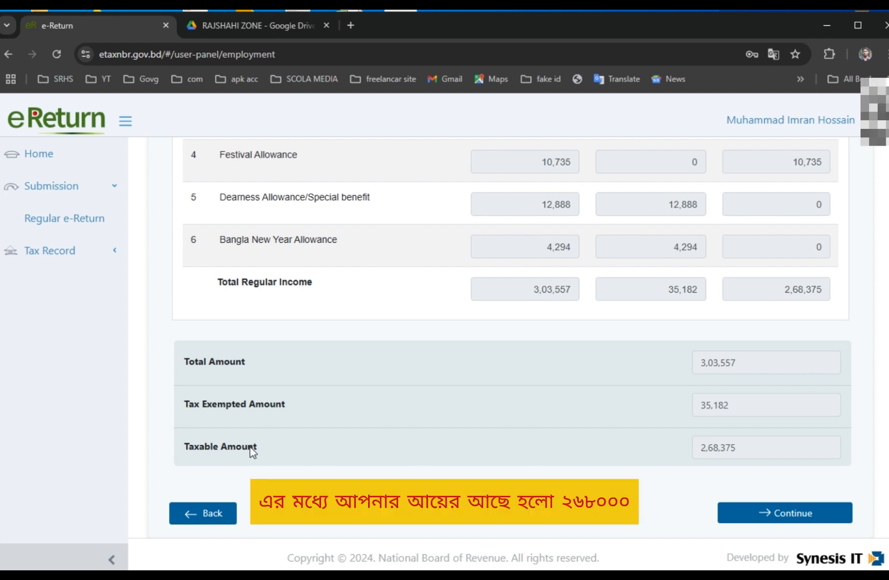
double_click(755, 450)
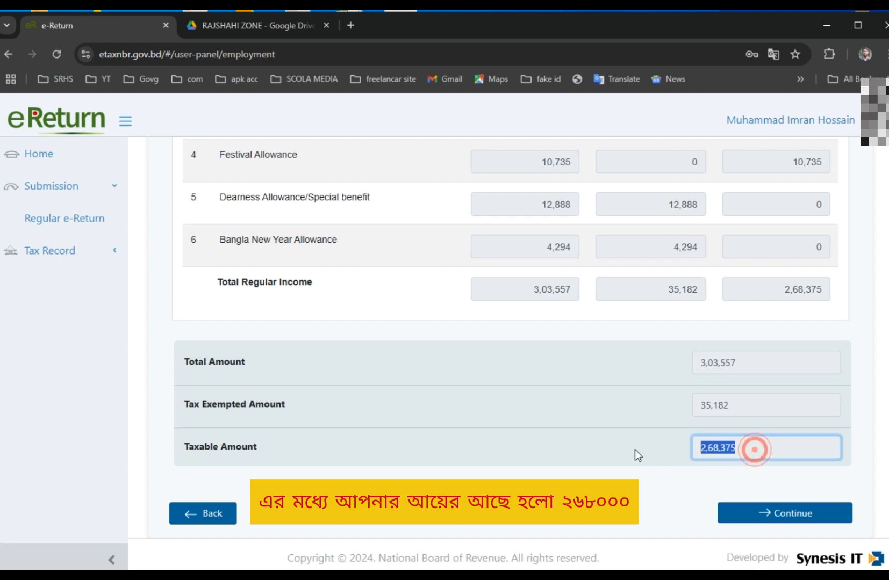
left_click(573, 451)
scroll(641, 407, "up", 6)
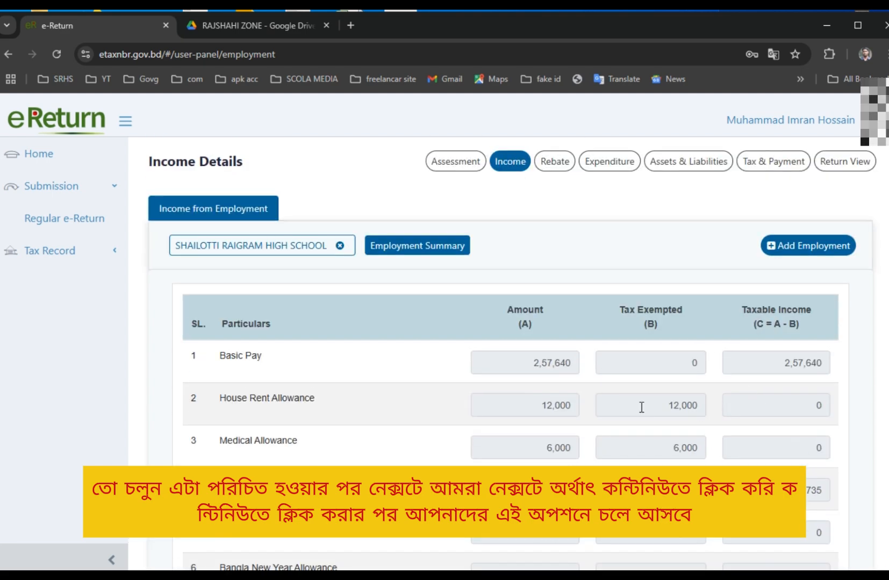
scroll(814, 342, "down", 6)
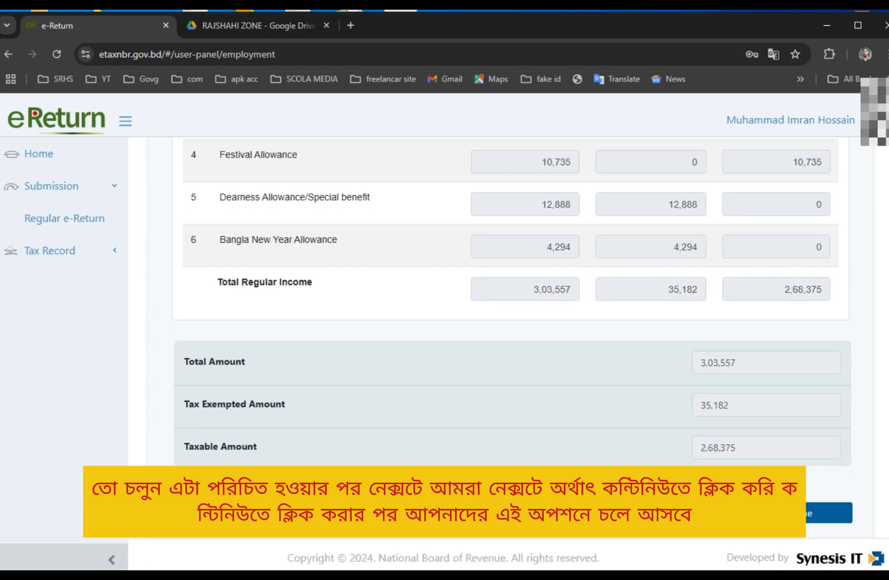
left_click(808, 512)
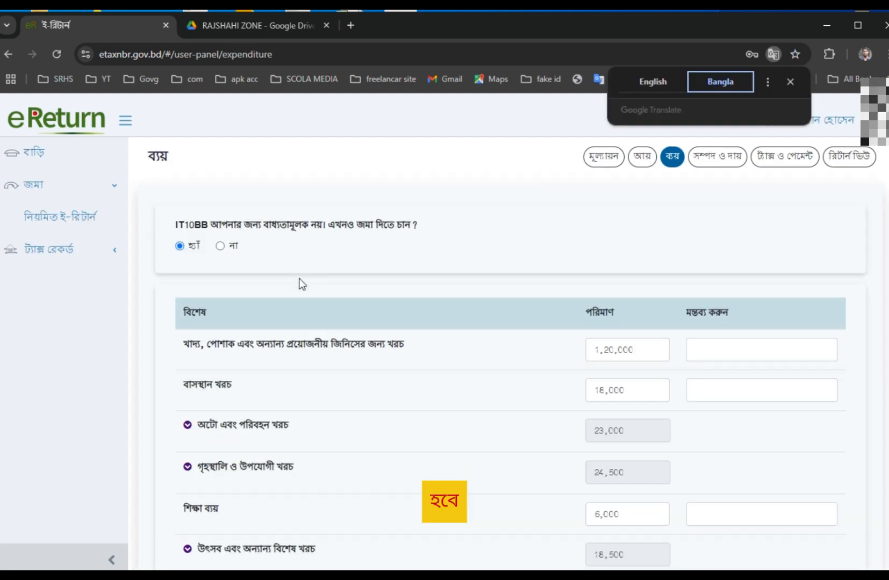
Return to the Income step and open the employment income summary table.
scroll(299, 278, "down", 2)
scroll(192, 274, "up", 2)
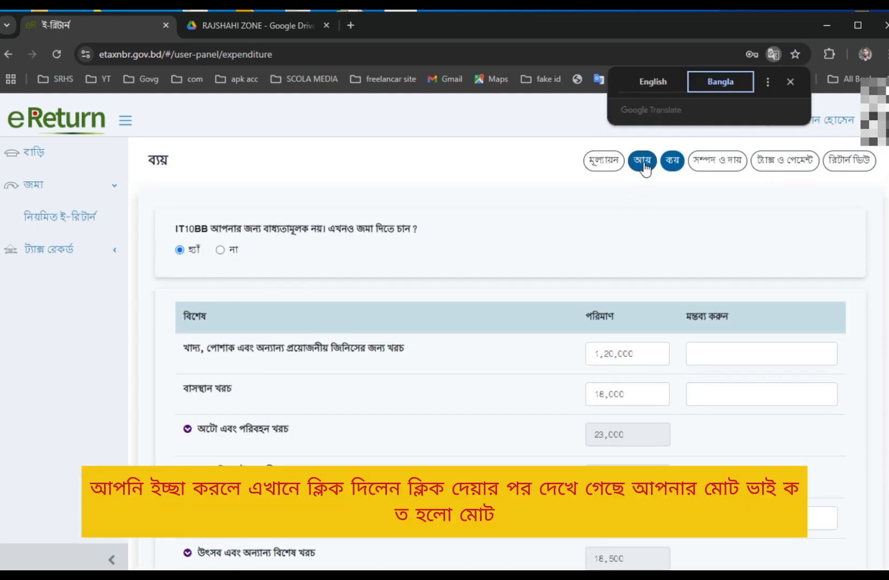
left_click(642, 161)
scroll(547, 424, "down", 8)
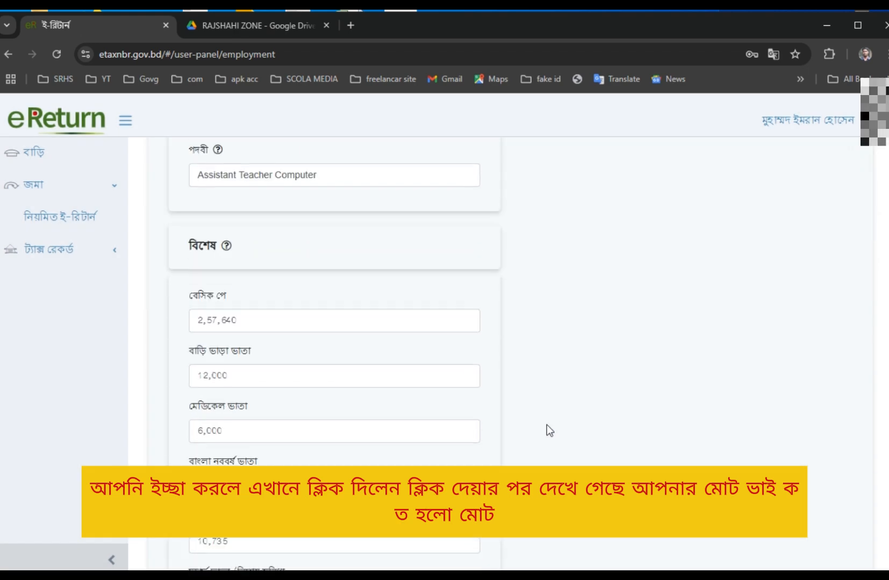
scroll(562, 418, "up", 8)
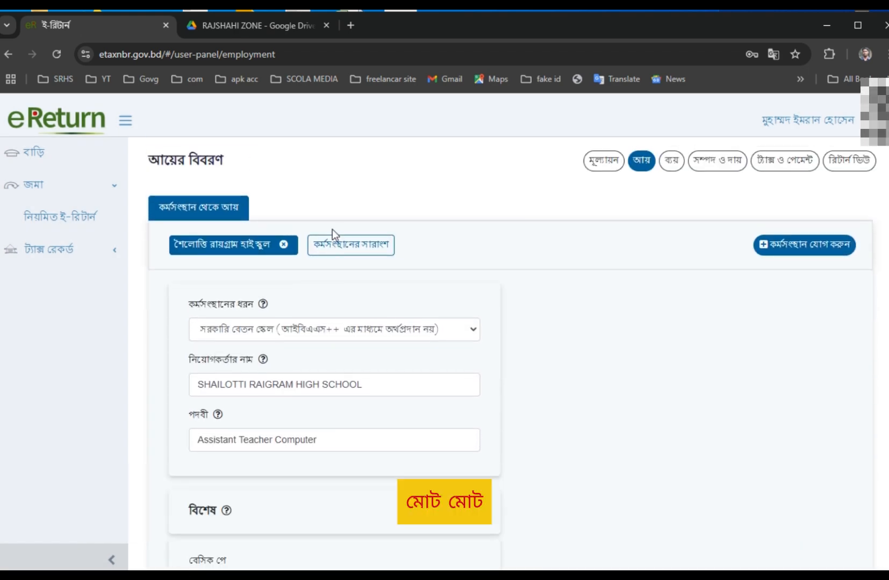
left_click(335, 241)
Copy the total taxable income value 2,68,375.
scroll(713, 384, "down", 6)
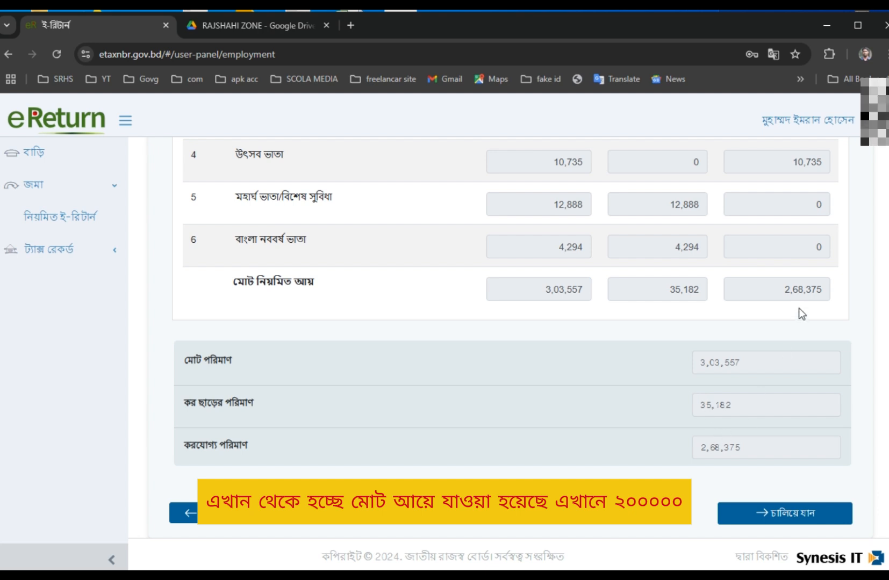
left_click(798, 290)
double_click(797, 290)
right_click(796, 290)
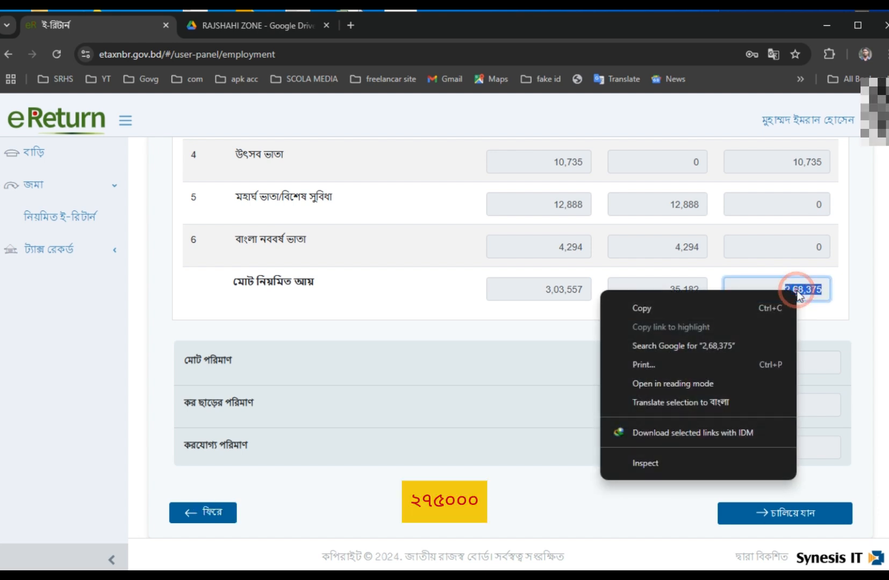
left_click(662, 309)
scroll(587, 399, "up", 6)
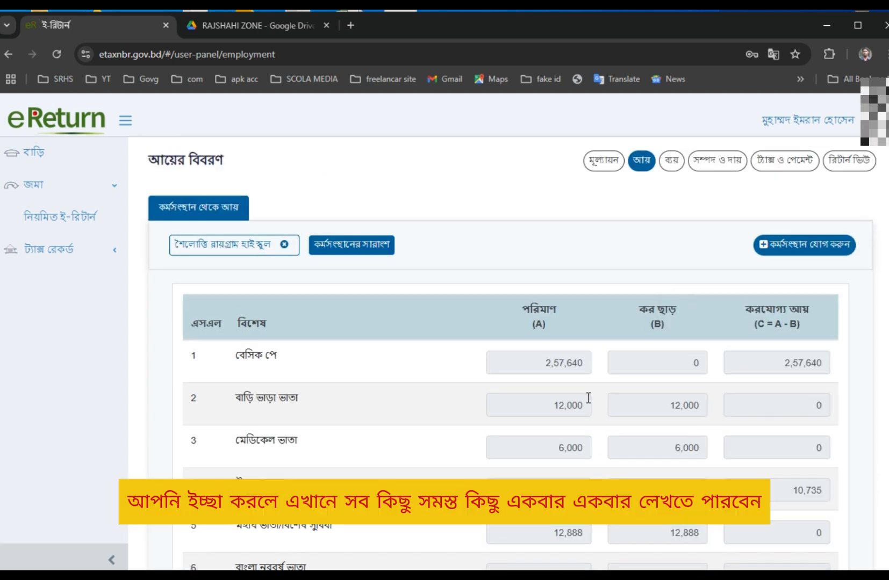
Opt to submit the IT10BB expense statement and check food/clothing 1,20,000 and housing 18,000.
left_click(673, 164)
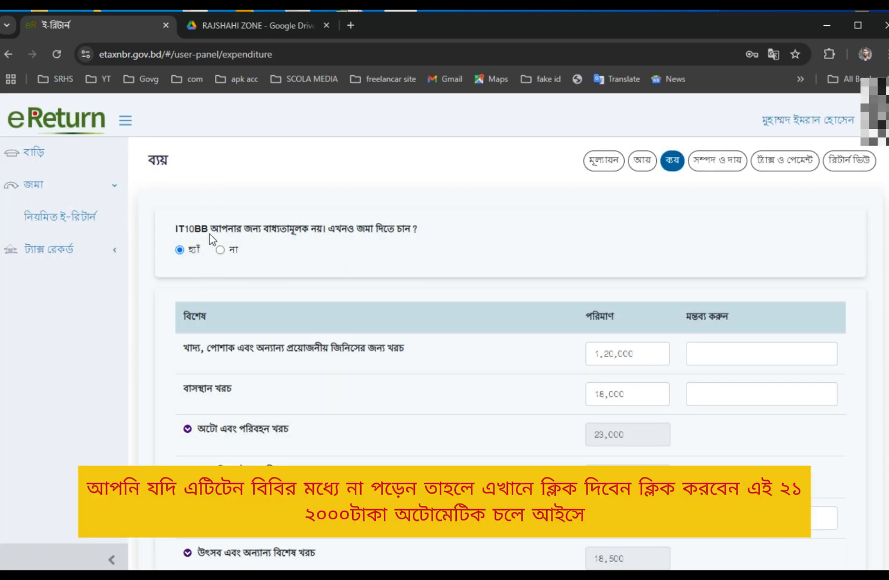
left_click(220, 250)
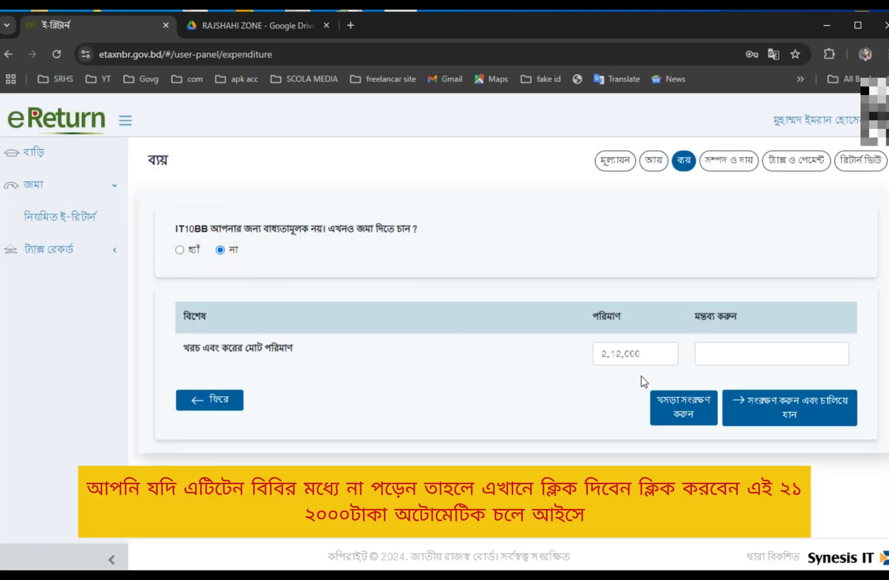
left_click_drag(657, 353, 520, 353)
left_click(560, 459)
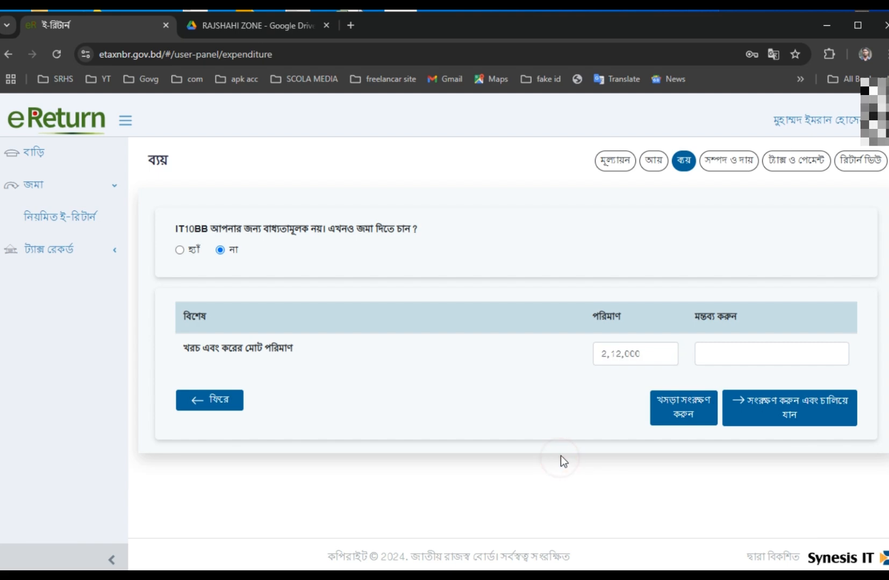
left_click(180, 251)
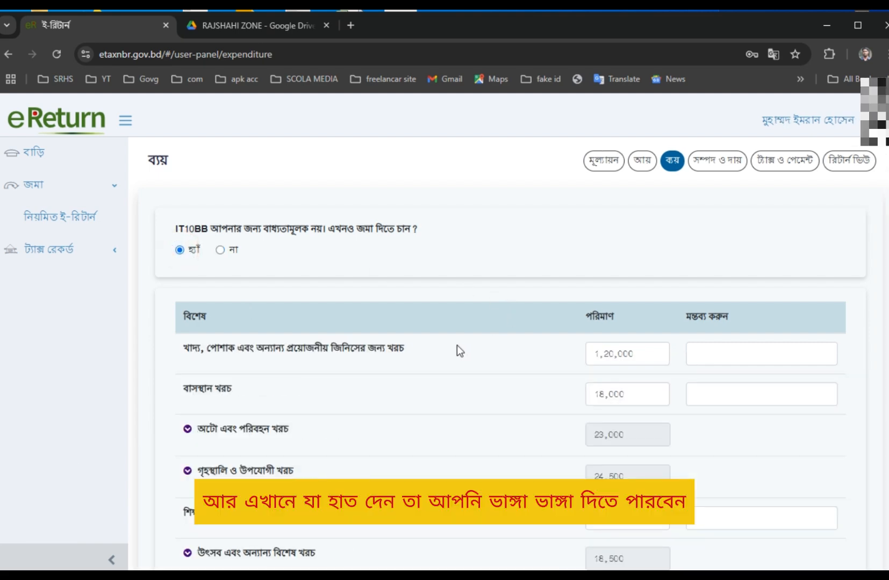
left_click_drag(186, 359, 228, 352)
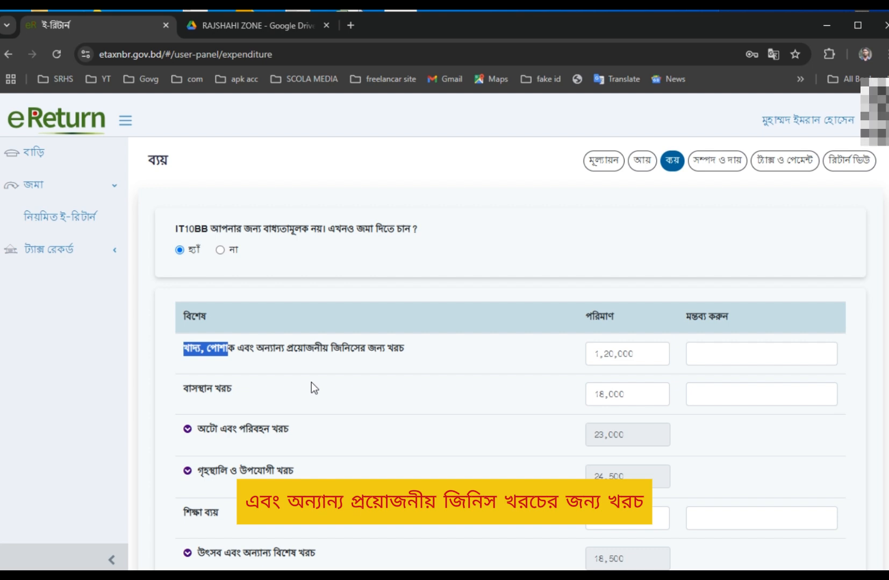
double_click(643, 352)
scroll(484, 355, "down", 1)
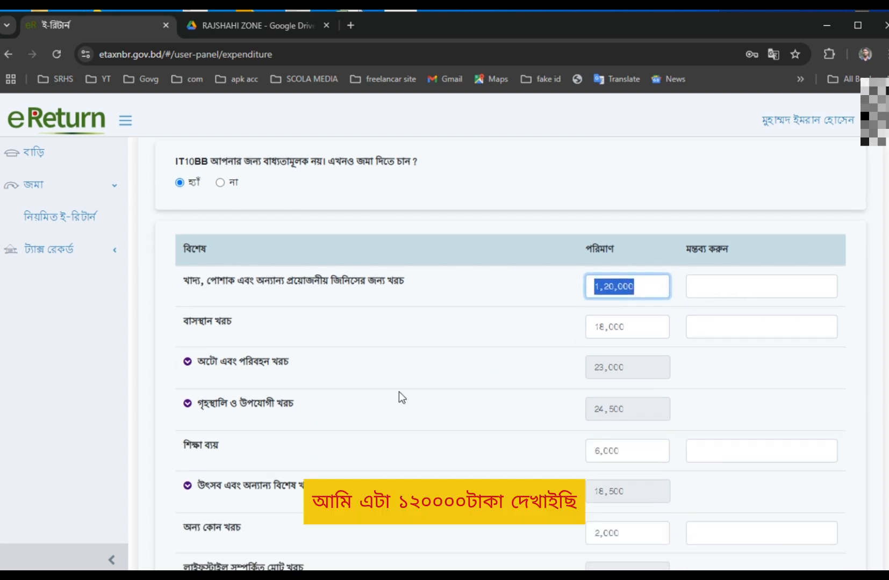
double_click(641, 332)
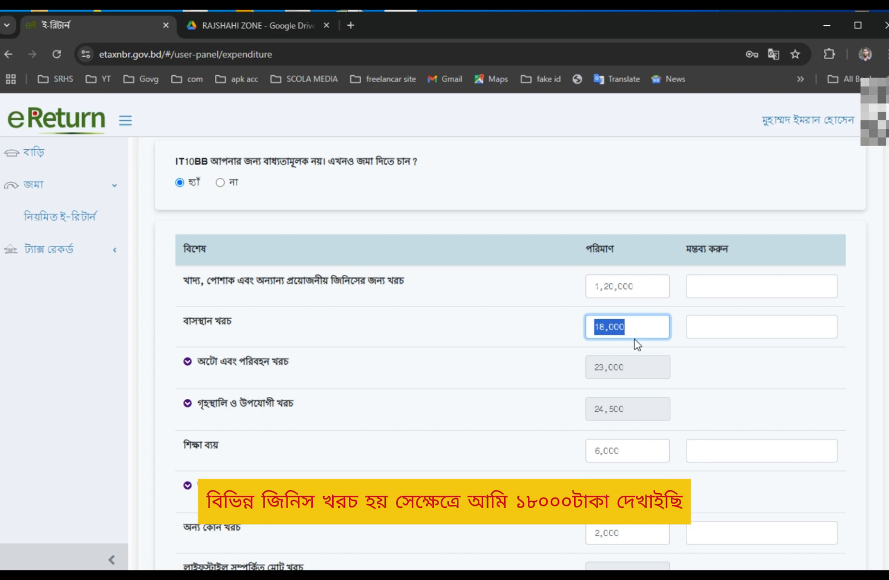
Expand the auto and transport breakdown and review its driver, fuel and other rows.
left_click(280, 365)
scroll(364, 399, "down", 1)
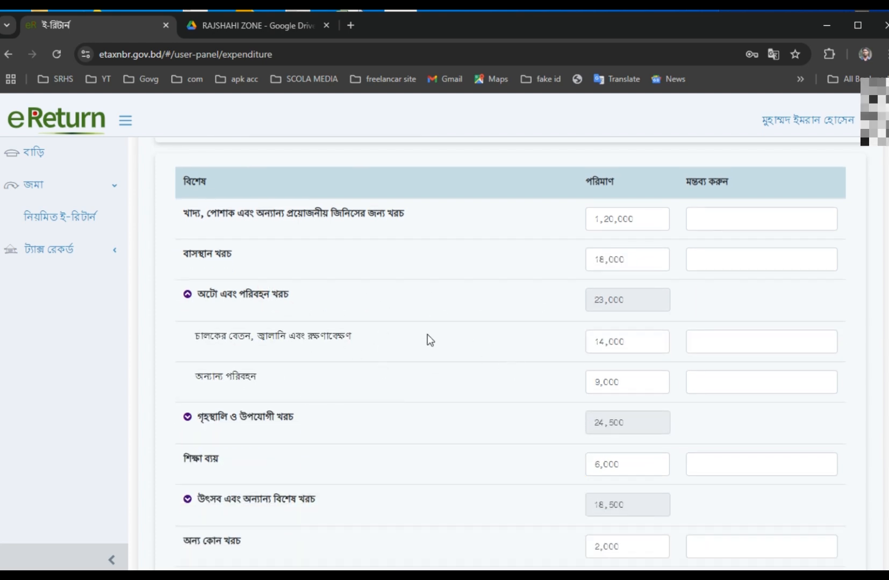
left_click_drag(194, 338, 397, 338)
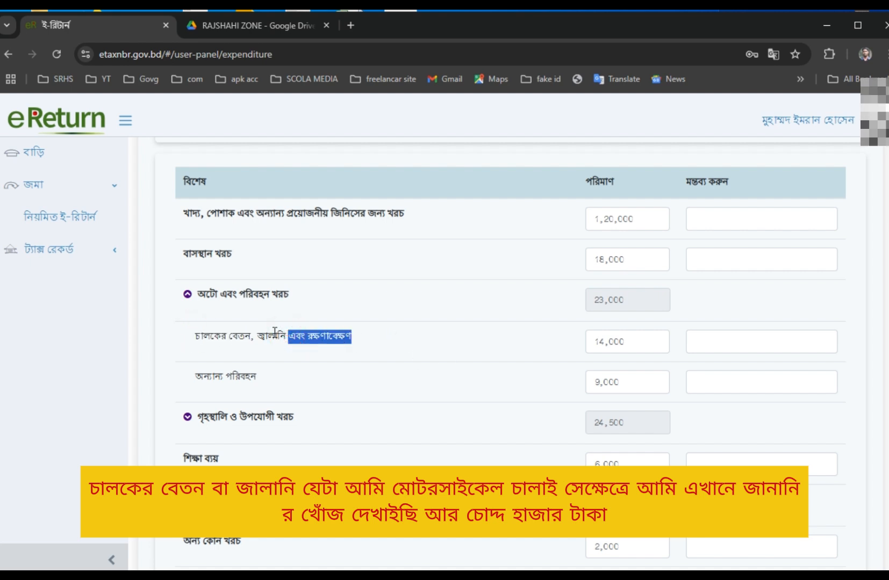
left_click_drag(259, 333, 408, 337)
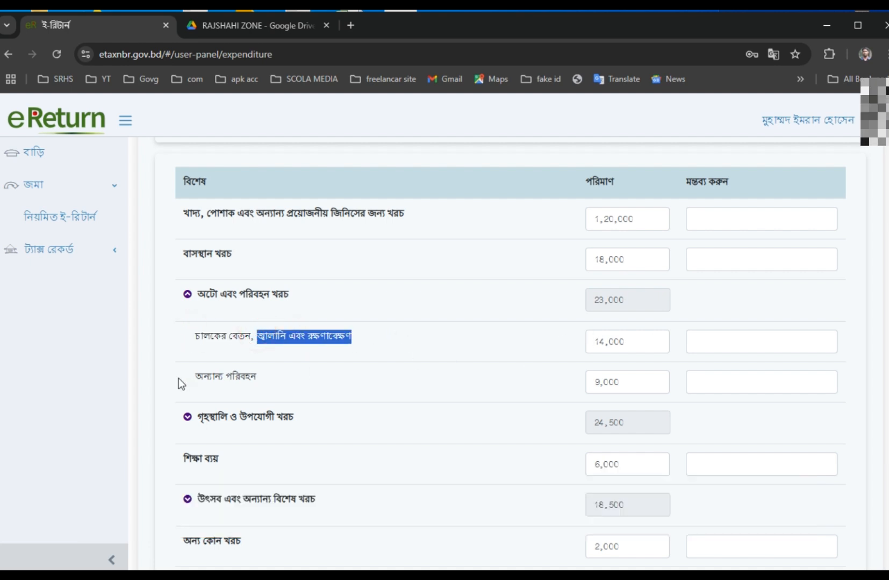
left_click_drag(178, 377, 298, 379)
left_click_drag(639, 381, 512, 377)
scroll(483, 387, "down", 3)
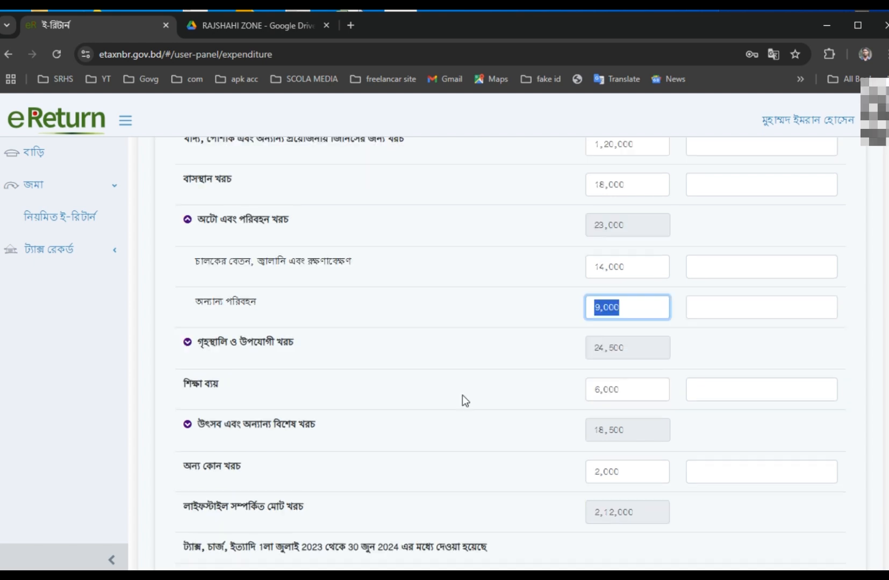
Expand household and utility expenses: electricity 12,500, phone/internet 4,000, education 6,000.
left_click(223, 289)
left_click_drag(216, 324, 204, 324)
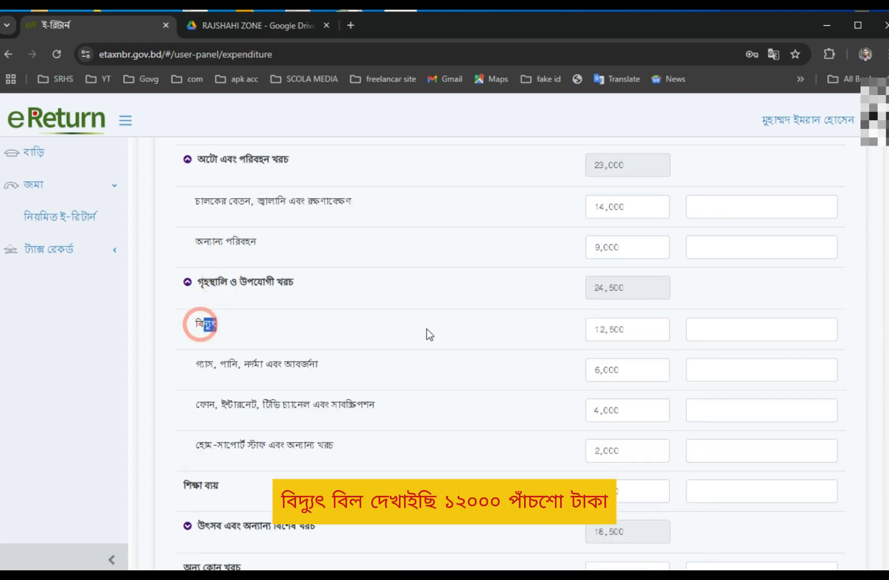
left_click_drag(643, 323, 516, 324)
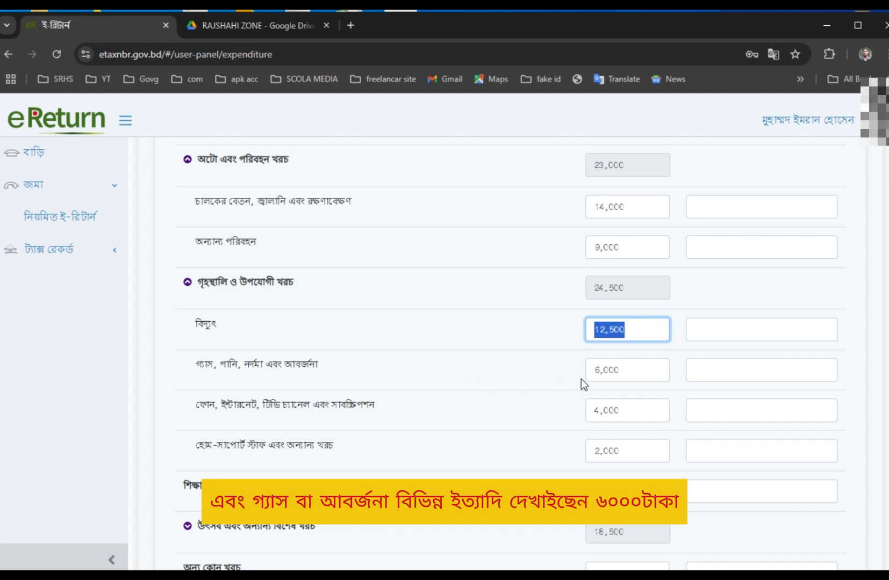
left_click_drag(626, 371, 361, 381)
scroll(250, 353, "down", 1)
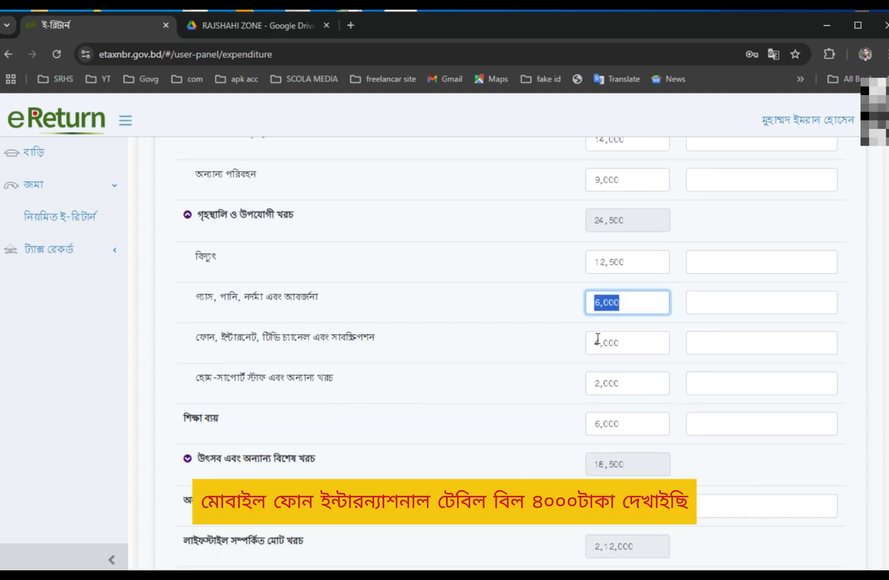
left_click_drag(628, 341, 538, 340)
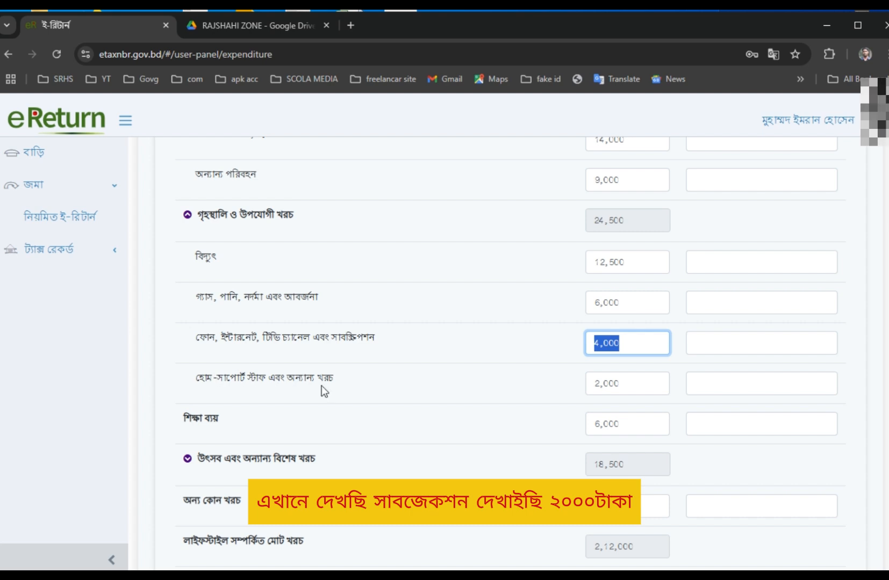
left_click_drag(628, 384, 511, 384)
scroll(364, 400, "down", 1)
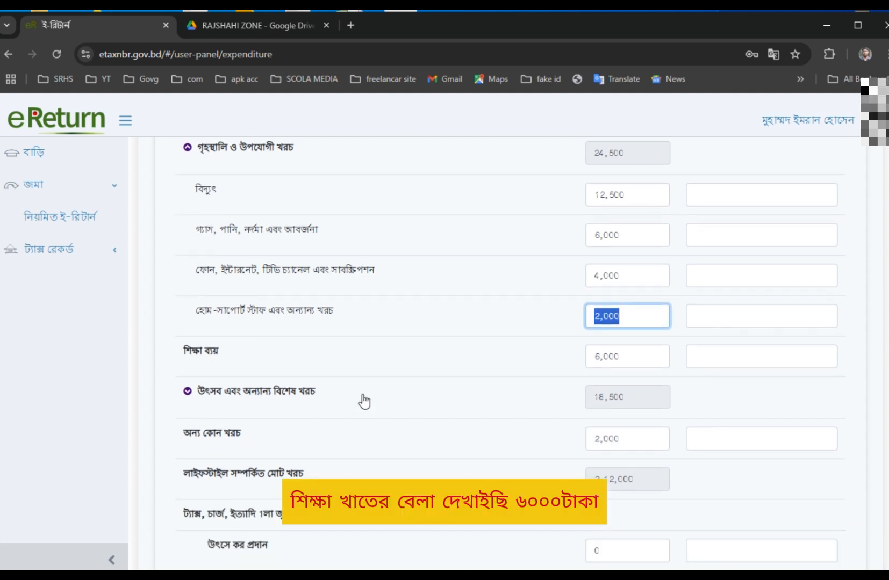
left_click_drag(634, 356, 423, 356)
Expand festival and special expenses and scroll down to the 2,12,000 total.
left_click(216, 394)
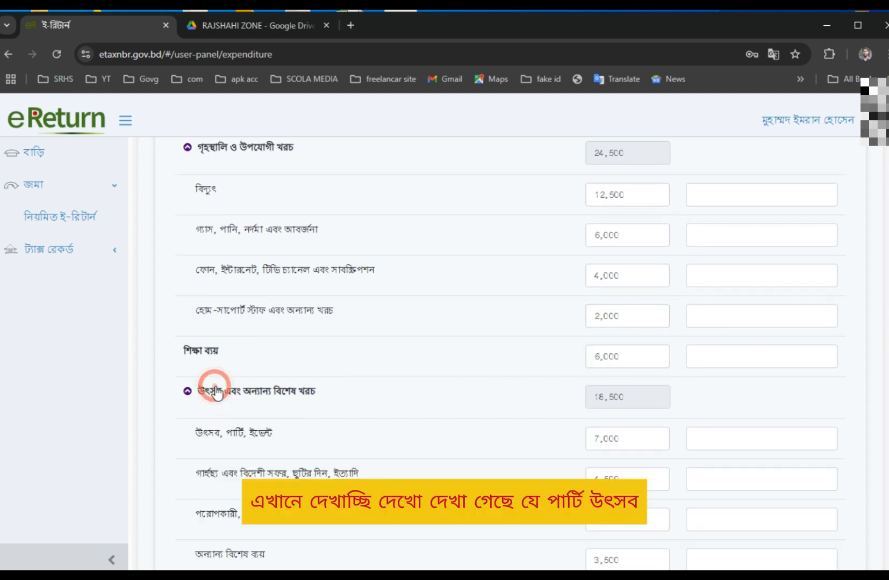
scroll(257, 406, "down", 1)
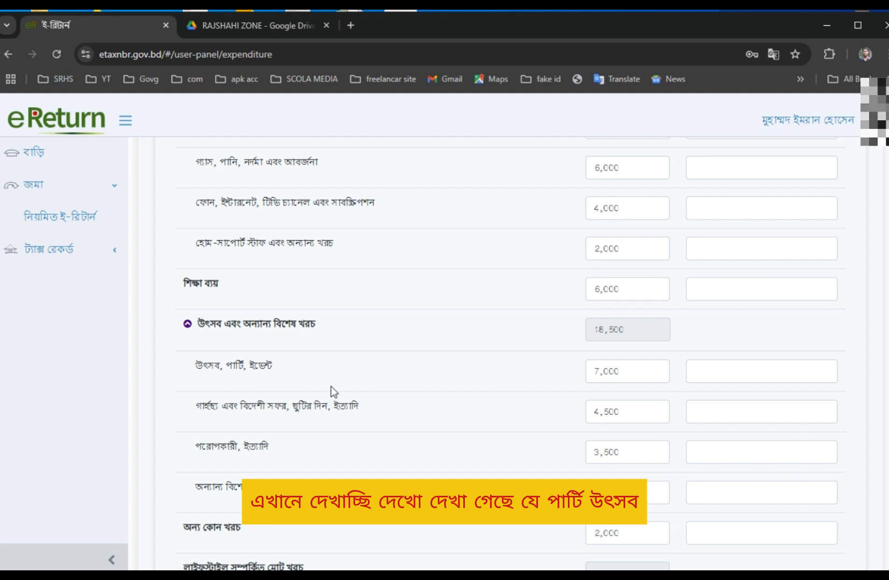
scroll(627, 429, "down", 2)
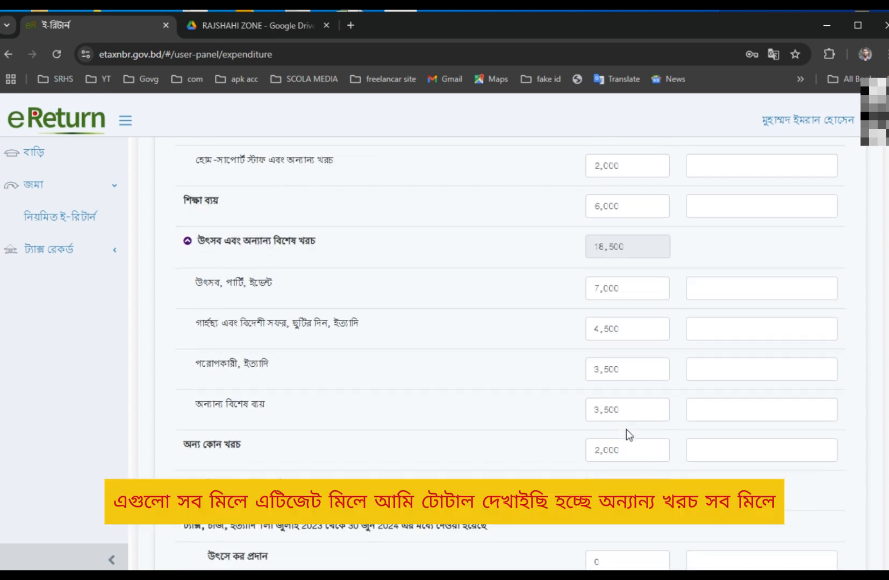
scroll(638, 421, "down", 1)
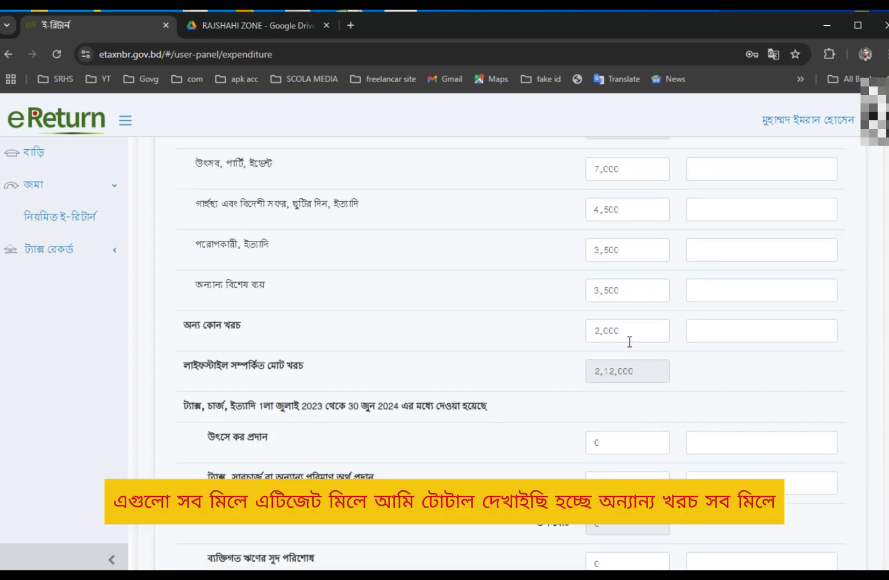
scroll(640, 266, "down", 2)
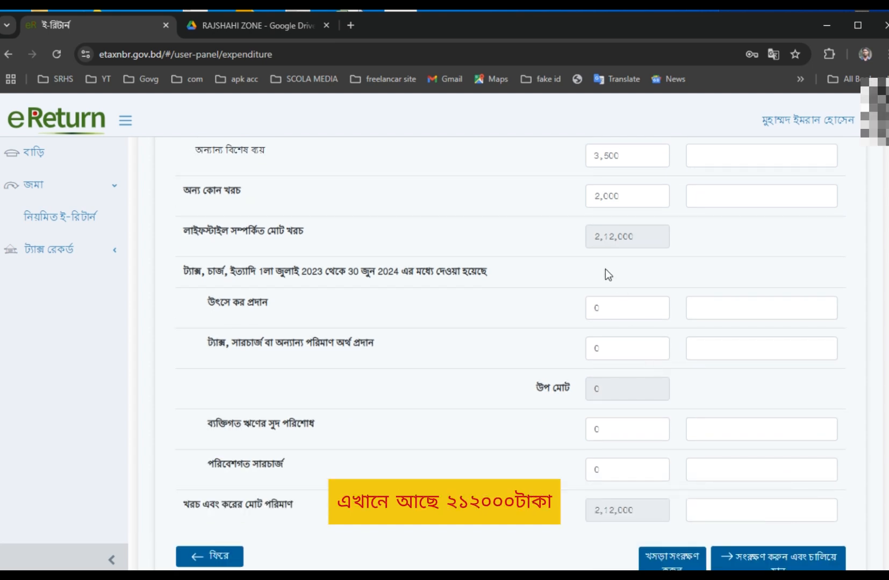
scroll(597, 254, "down", 1)
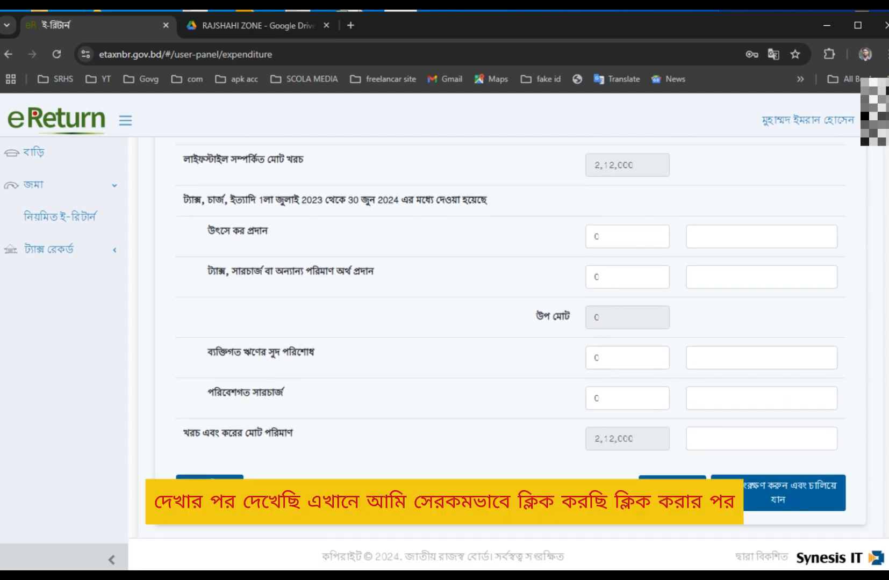
Save the expenditure and proceed to the Assets and Liabilities page.
left_click(789, 494)
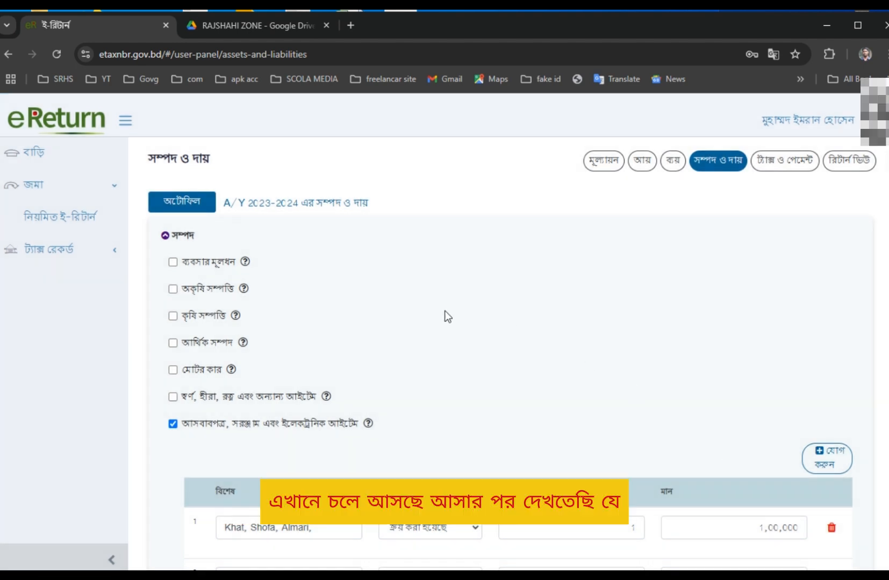
scroll(446, 317, "down", 3)
scroll(243, 301, "up", 3)
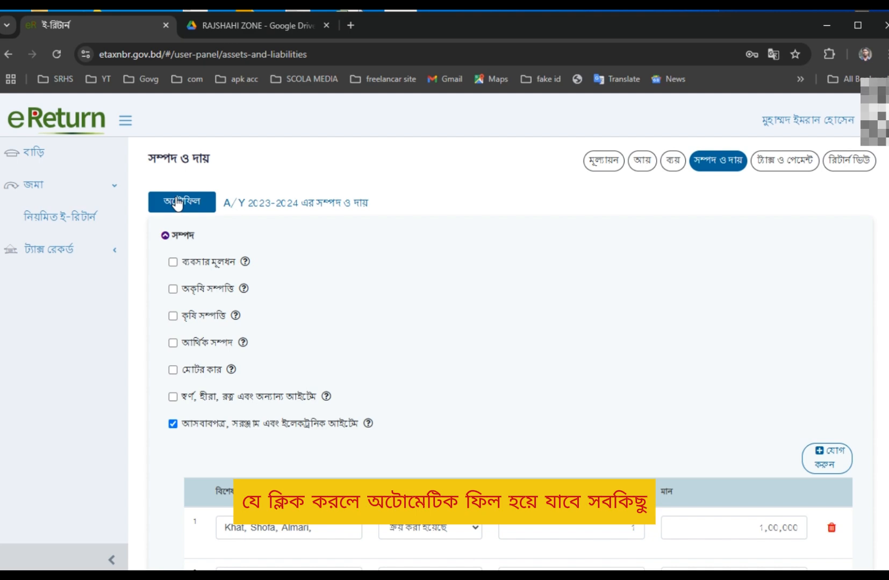
Autofill the assets and liabilities statement and review the filled summary.
left_click(177, 203)
scroll(465, 471, "down", 15)
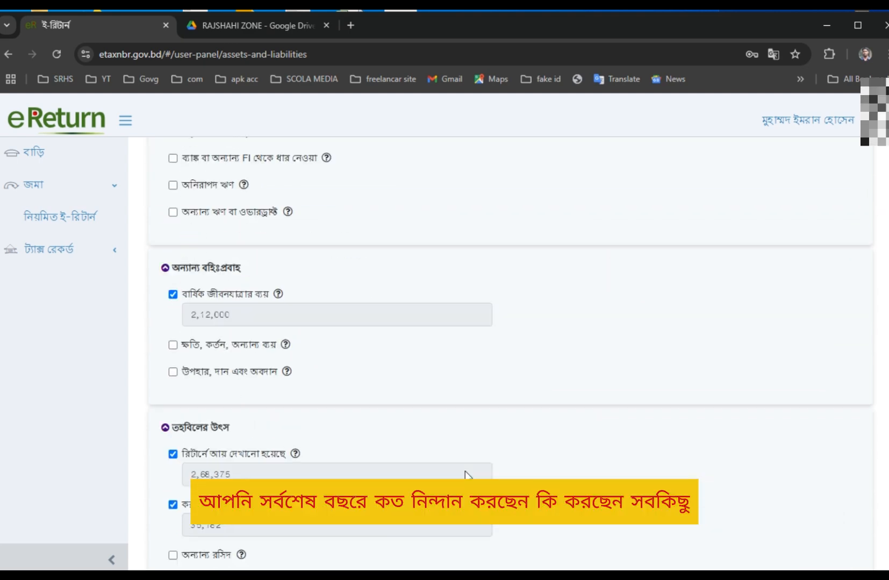
scroll(464, 471, "down", 12)
scroll(464, 472, "up", 6)
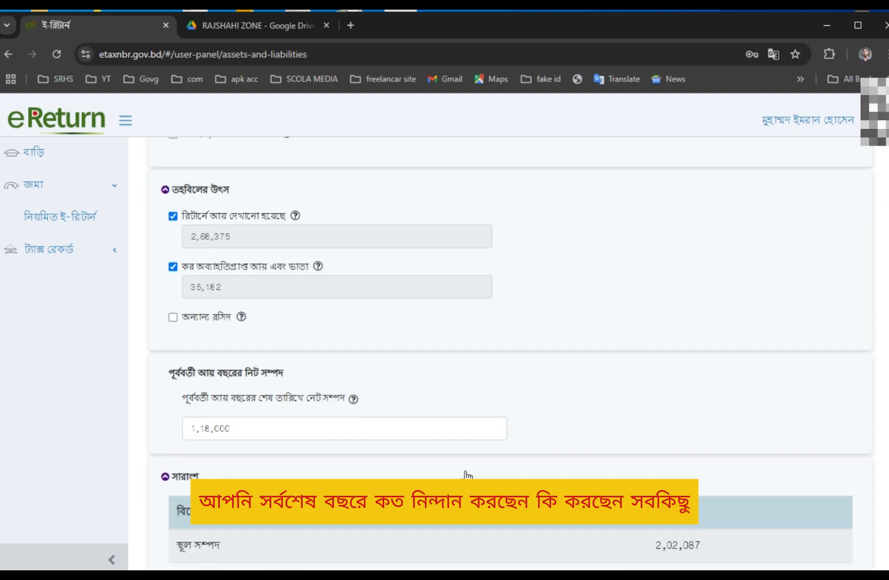
scroll(465, 474, "down", 5)
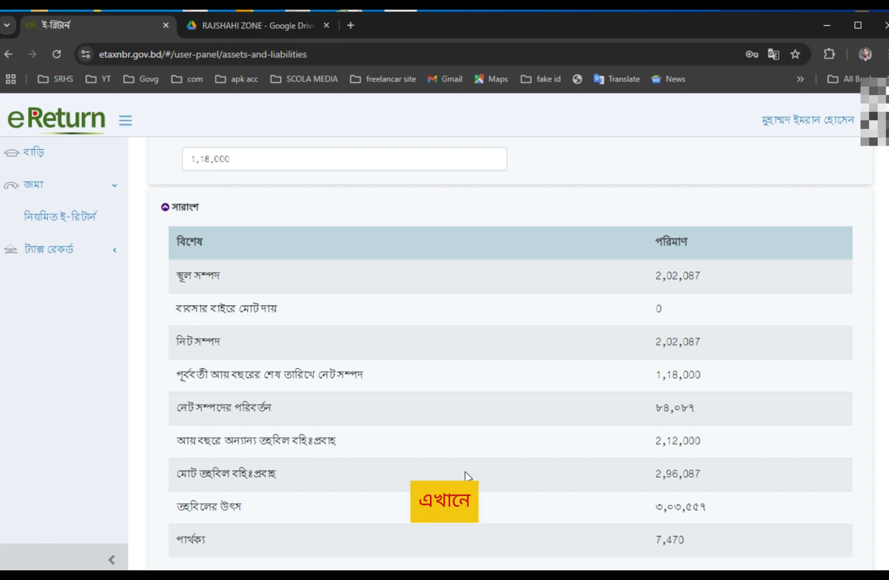
scroll(465, 472, "up", 20)
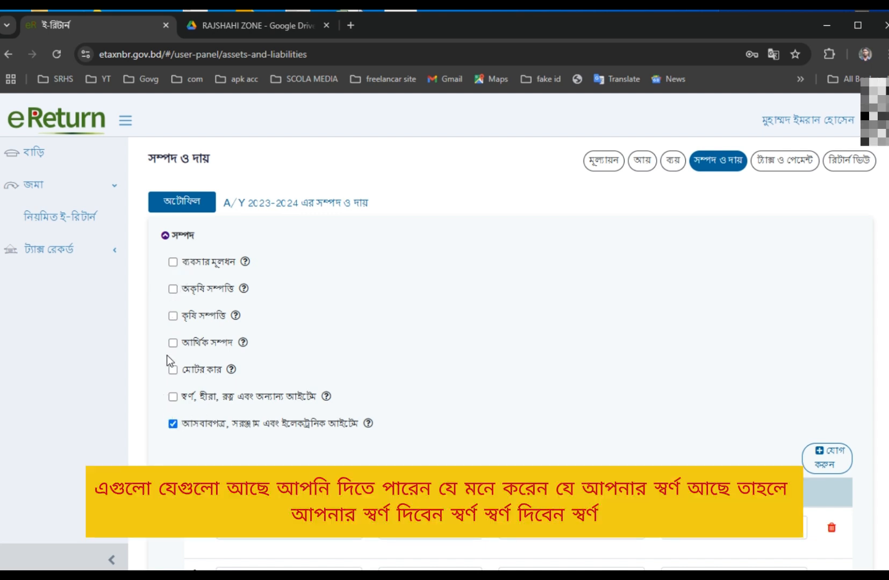
left_click(173, 397)
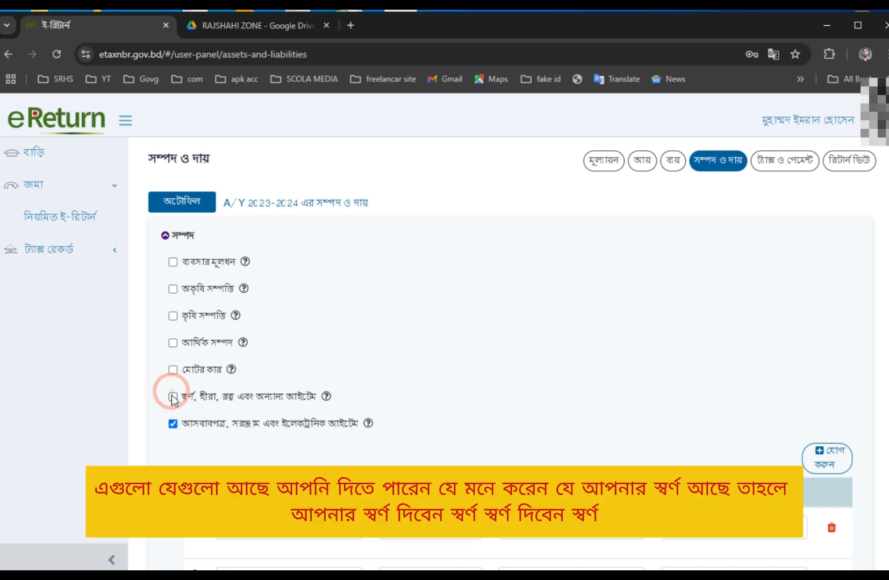
scroll(353, 429, "down", 1)
left_click(298, 434)
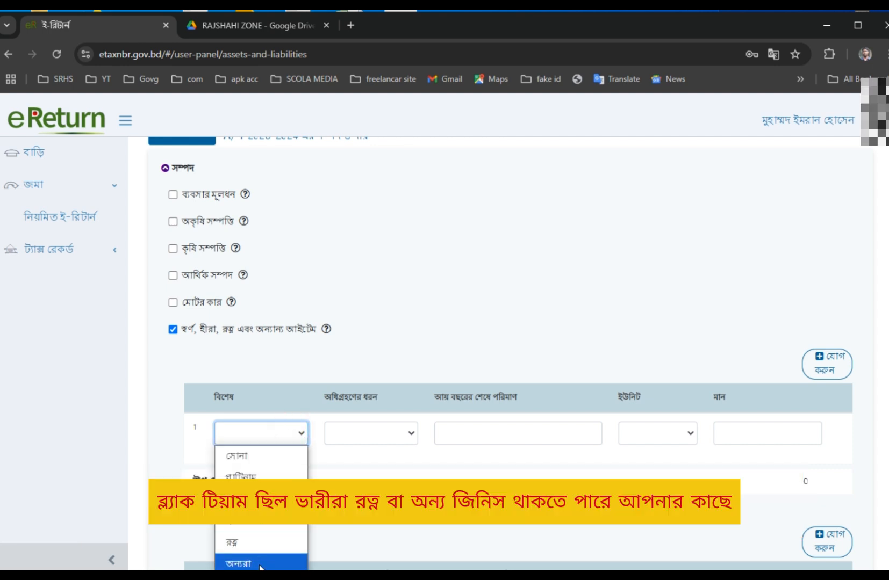
left_click(426, 364)
left_click(409, 433)
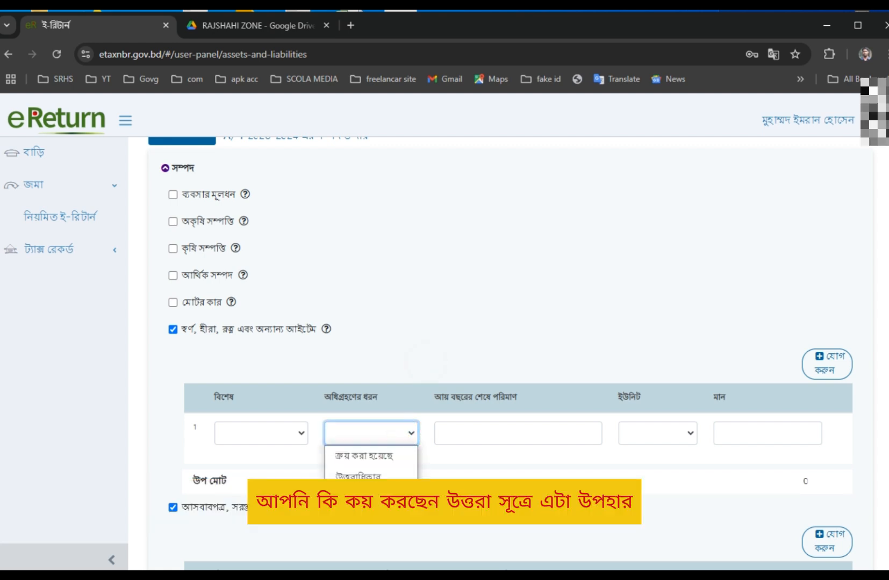
left_click(525, 433)
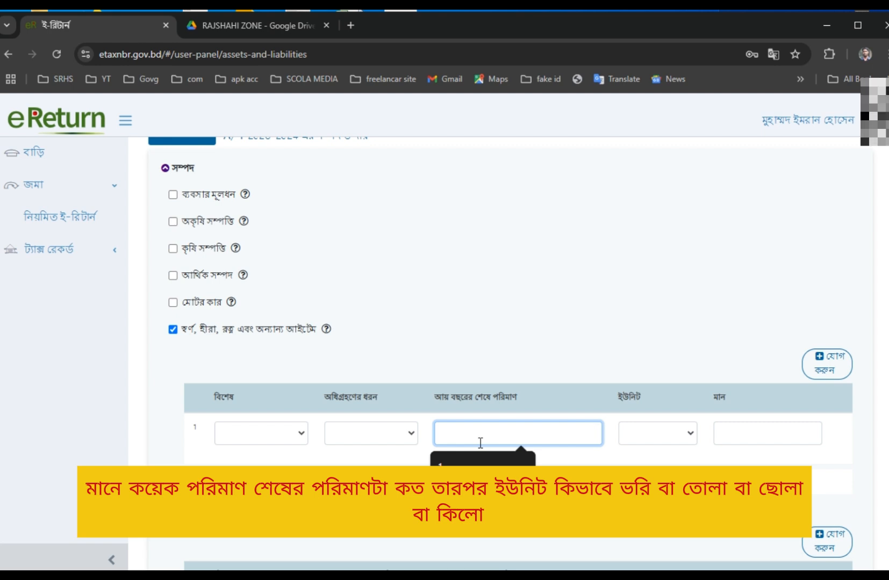
left_click(679, 429)
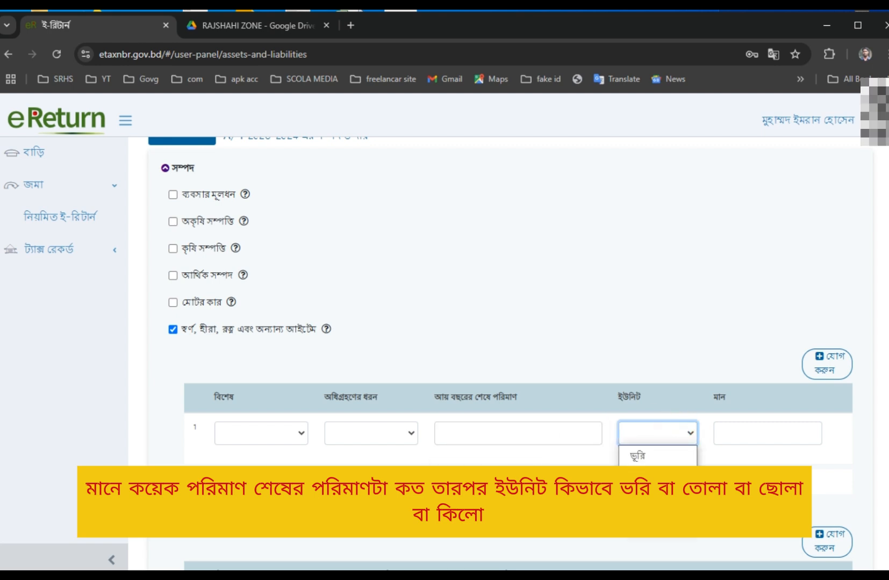
left_click(755, 430)
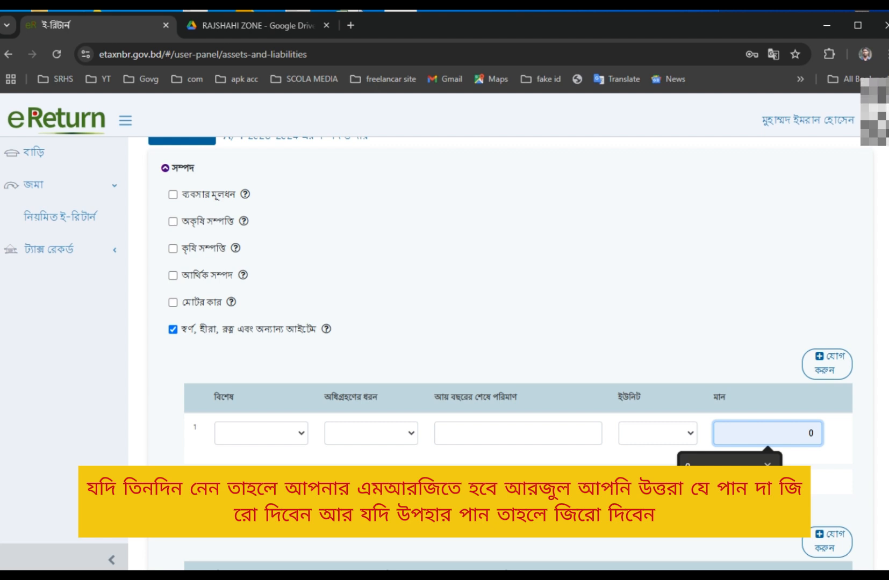
left_click(273, 309)
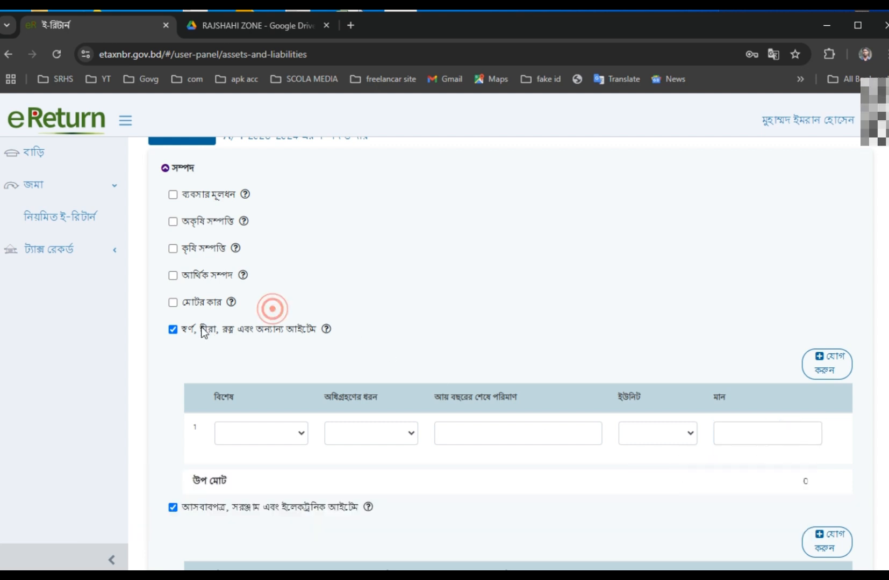
left_click(173, 329)
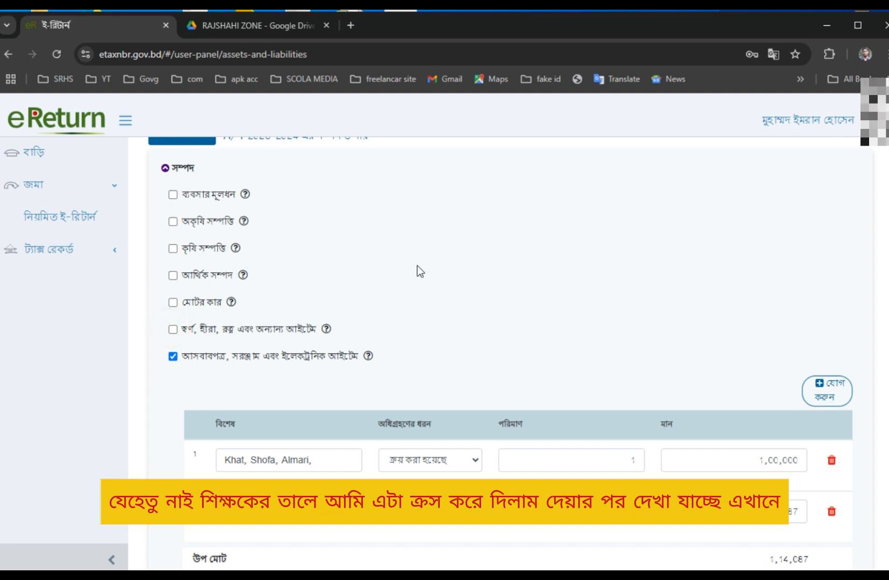
scroll(417, 265, "down", 3)
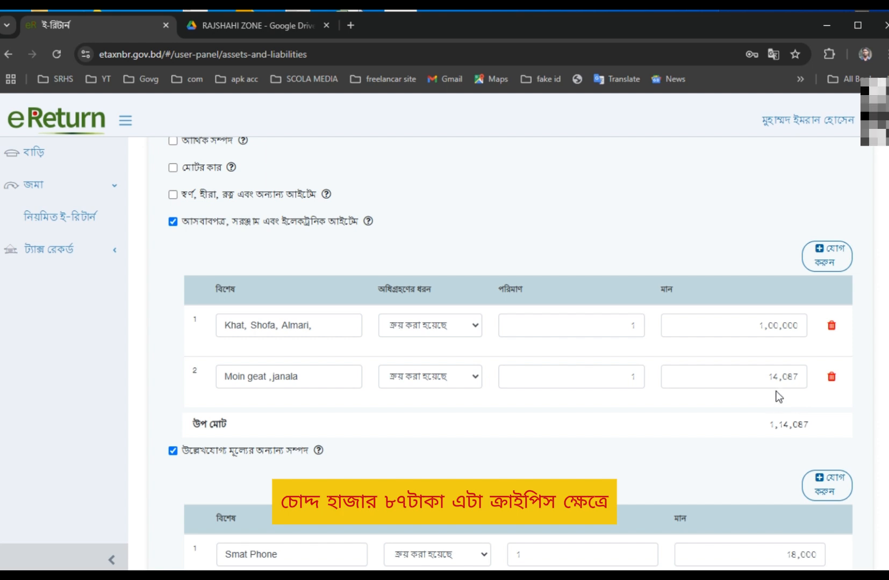
scroll(475, 381, "down", 1)
scroll(483, 295, "down", 2)
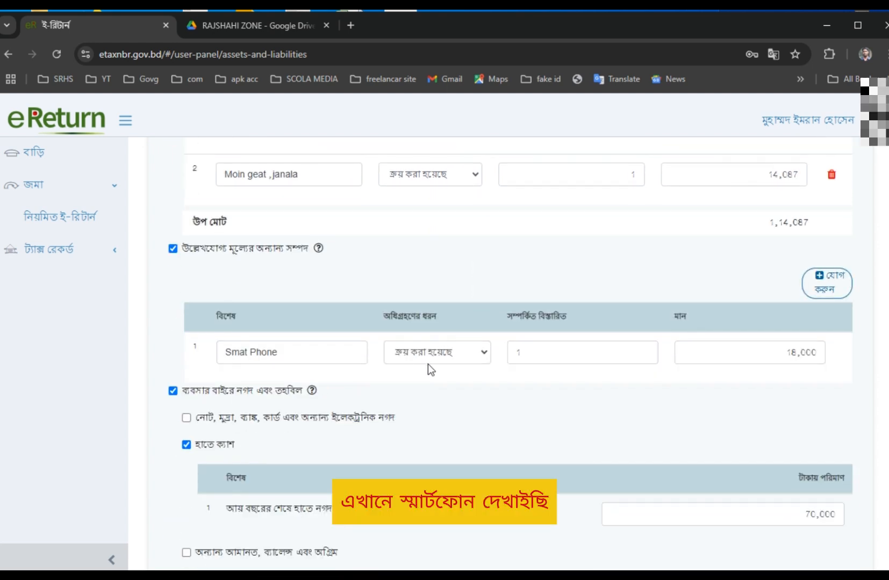
left_click(571, 352)
scroll(556, 273, "up", 2)
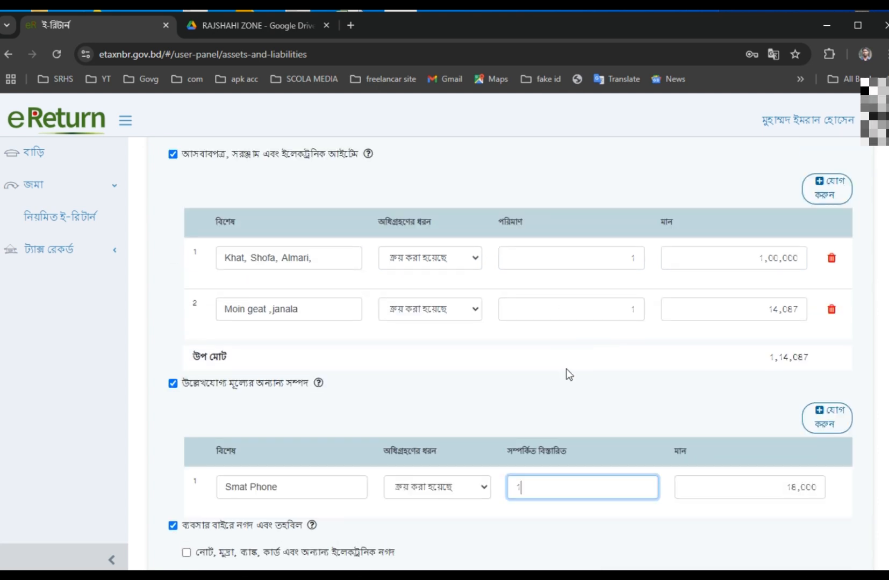
scroll(685, 511, "down", 1)
left_click_drag(624, 241, 655, 242)
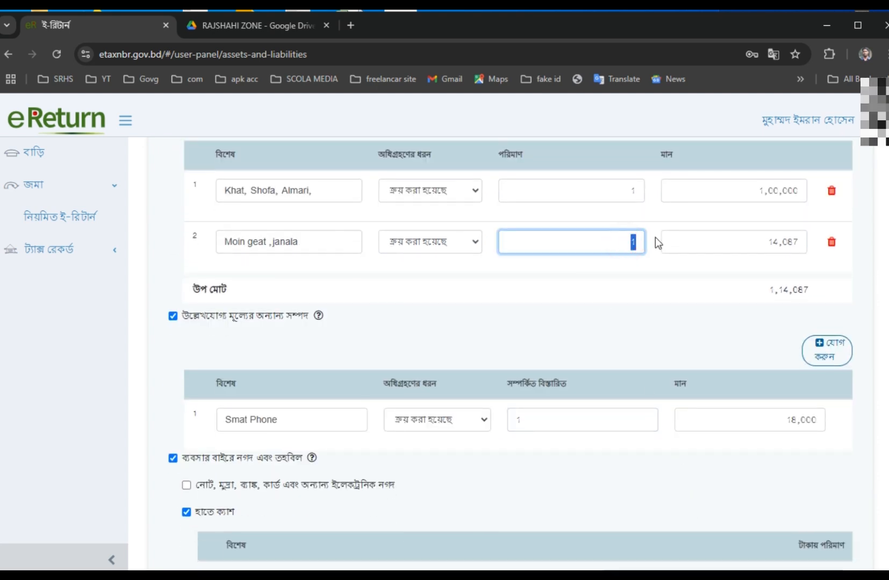
type("2")
left_click(625, 261)
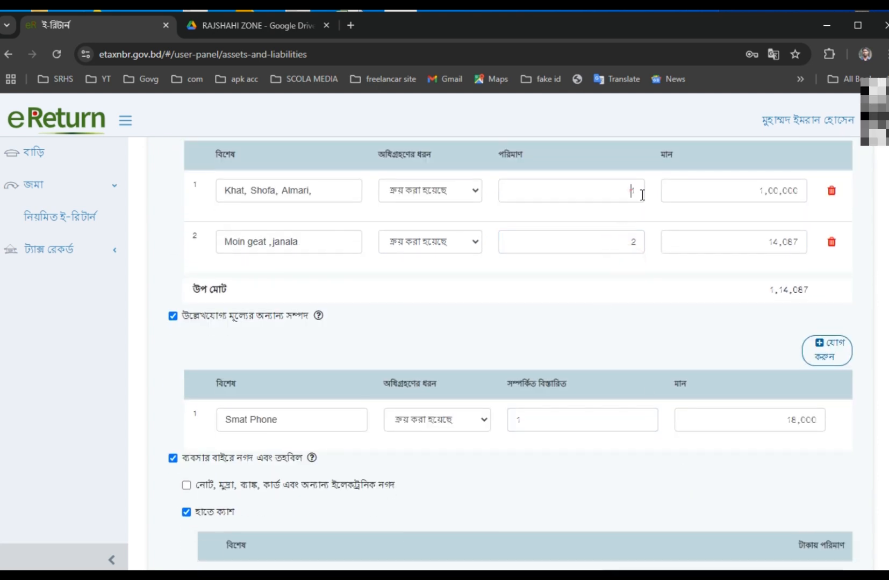
left_click_drag(640, 192, 663, 200)
type("1")
left_click(639, 269)
scroll(633, 317, "down", 2)
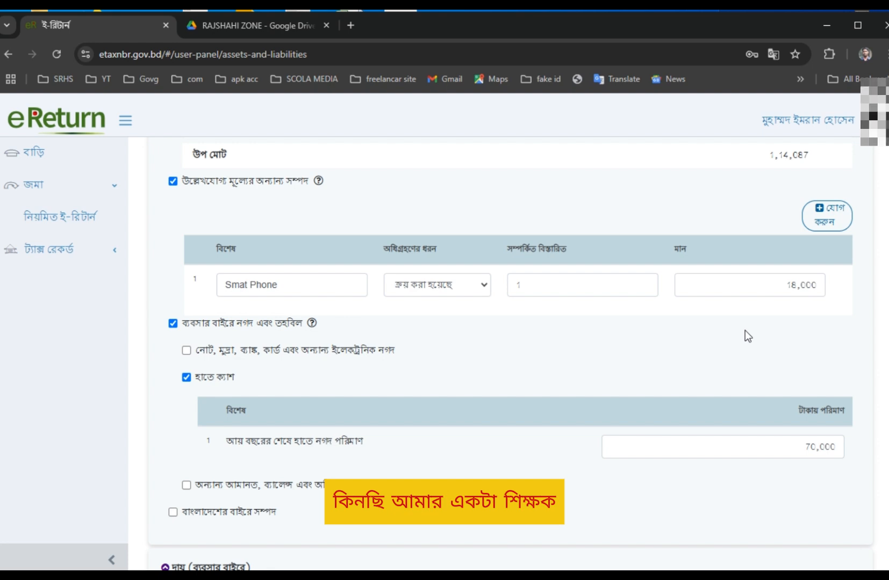
scroll(746, 331, "up", 3)
scroll(322, 289, "down", 3)
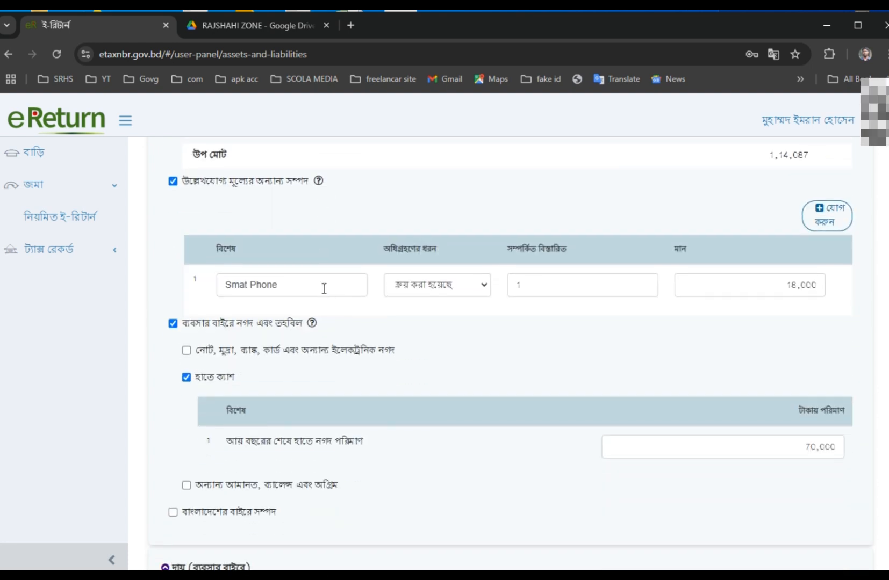
scroll(409, 364, "down", 3)
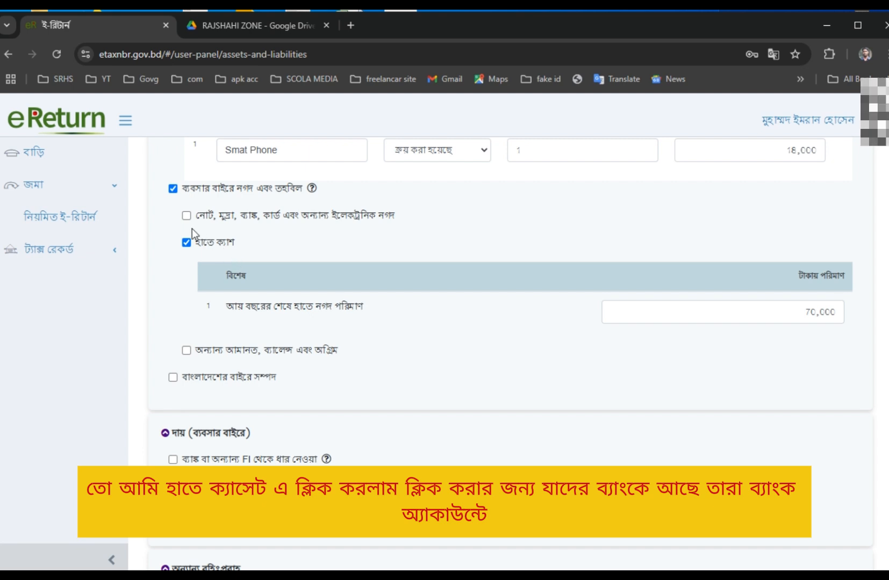
left_click(186, 215)
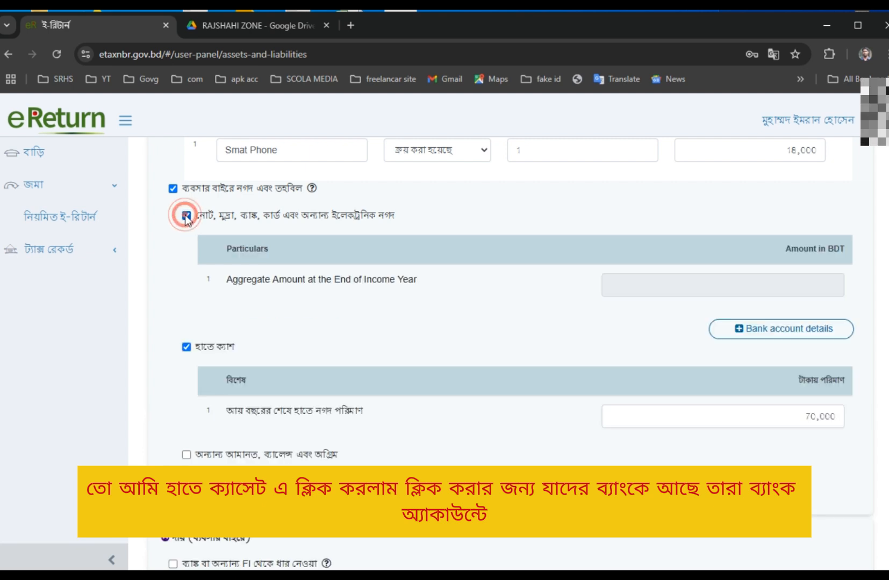
left_click(779, 336)
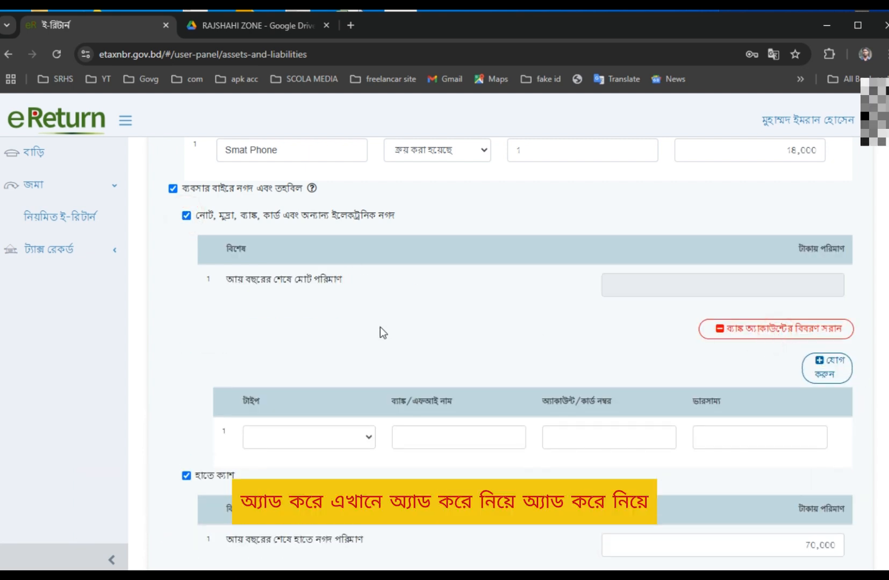
left_click(280, 437)
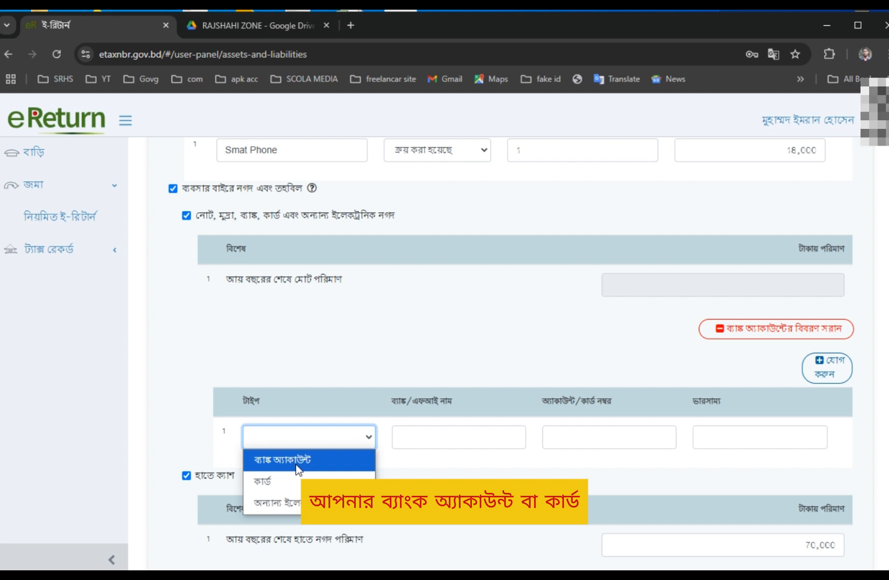
left_click(473, 437)
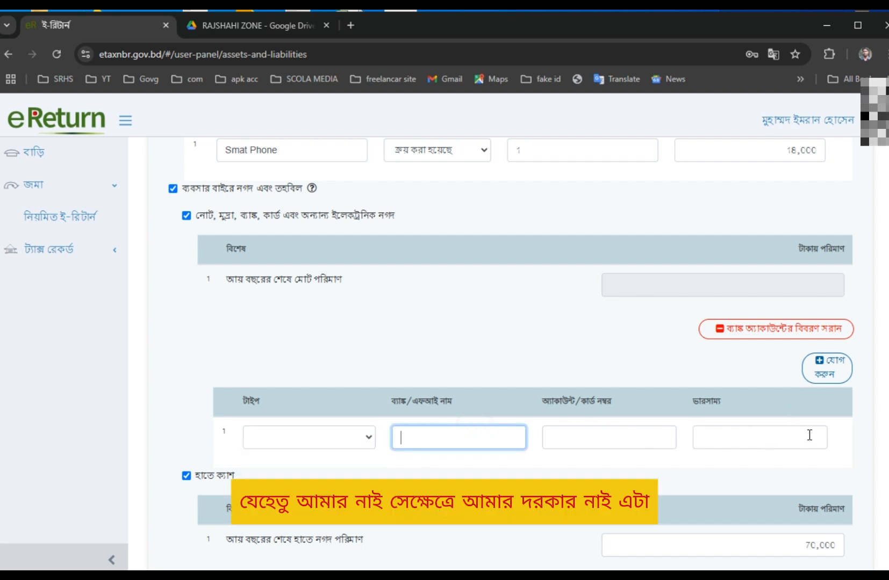
left_click(758, 329)
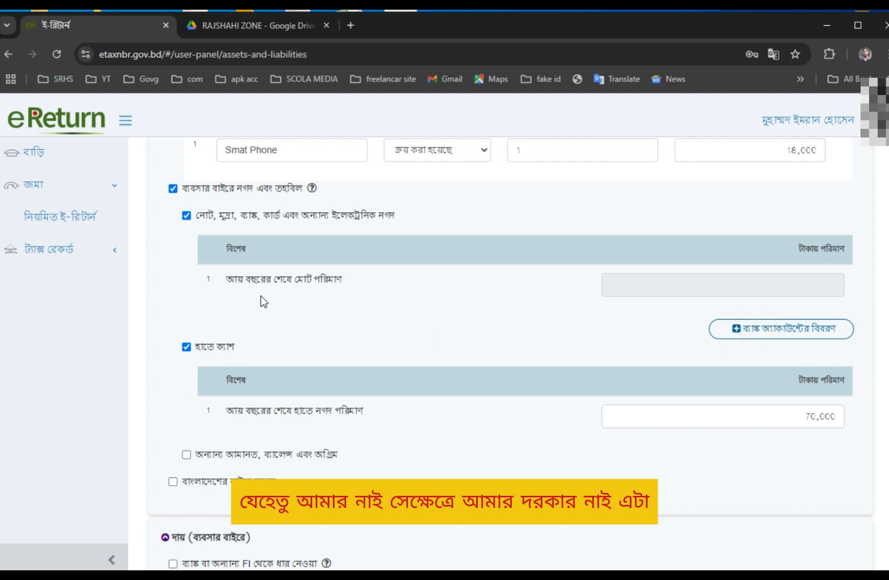
left_click(186, 216)
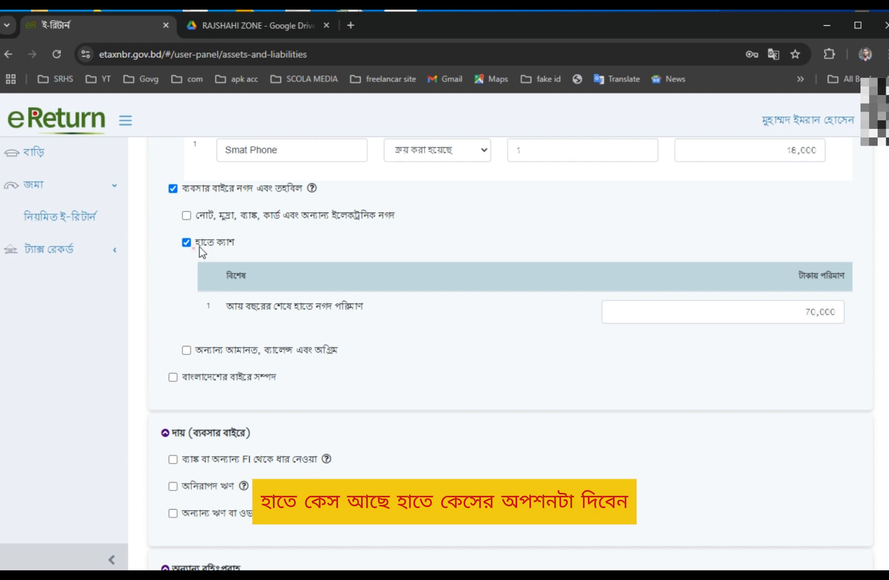
left_click_drag(199, 246, 271, 247)
left_click(352, 256)
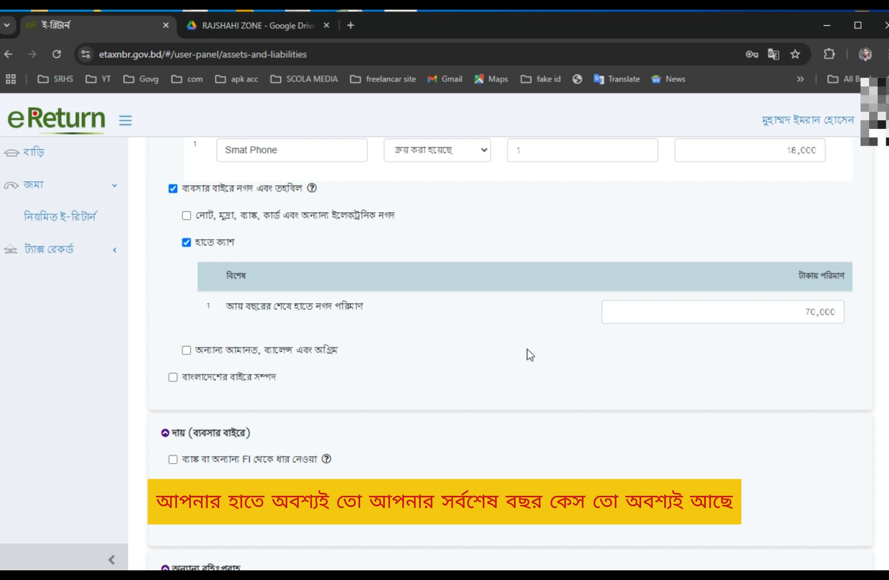
scroll(541, 395, "up", 1)
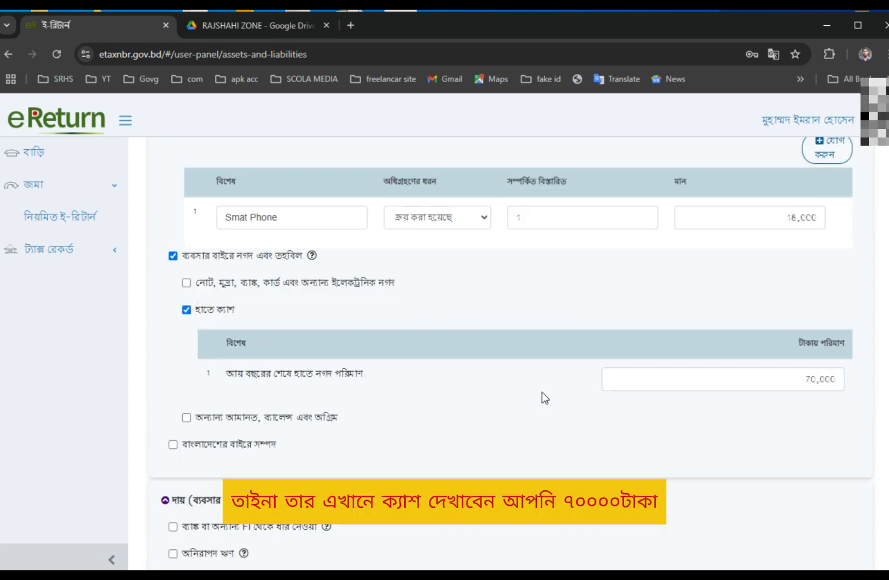
left_click(742, 378)
scroll(653, 454, "down", 15)
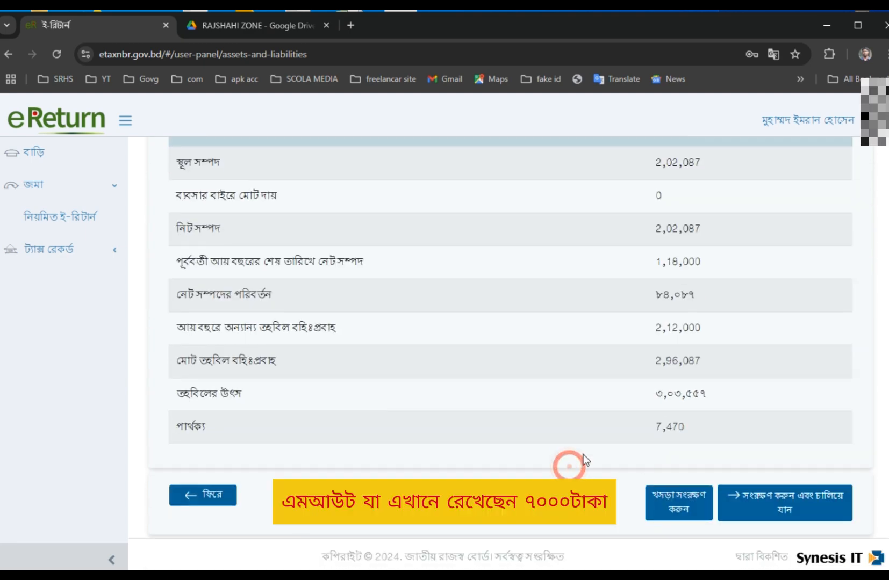
left_click_drag(691, 427, 603, 432)
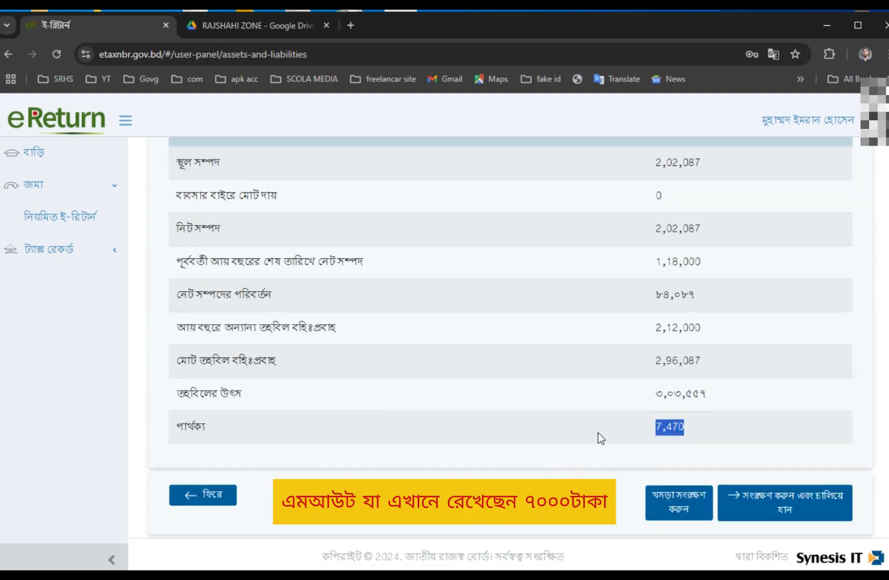
Note the 7,470 difference in the fund summary.
left_click_drag(692, 425, 611, 423)
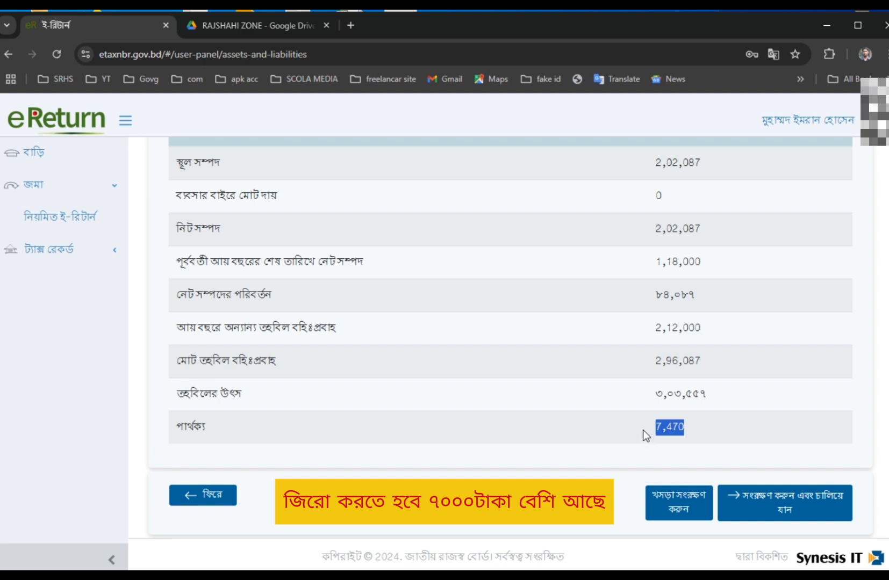
double_click(640, 430)
scroll(763, 444, "up", 5)
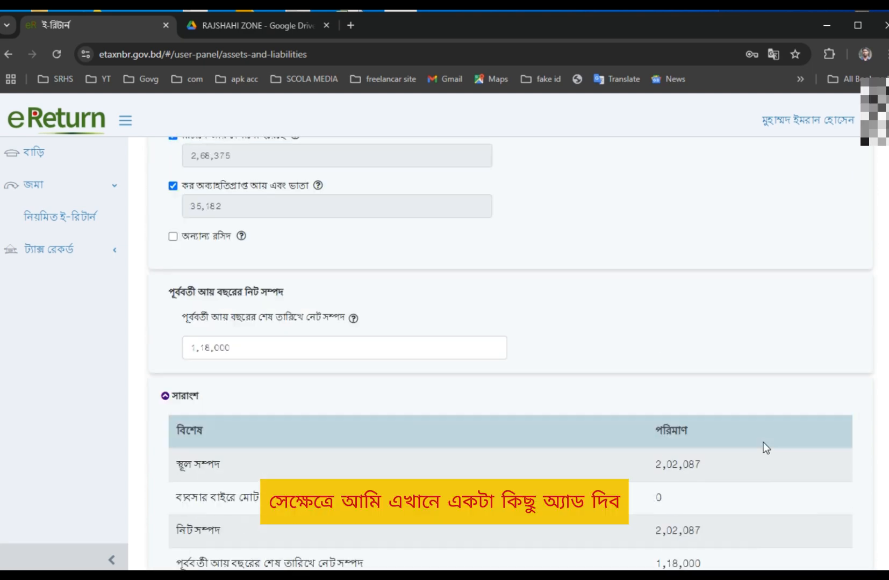
scroll(764, 442, "up", 10)
scroll(811, 308, "up", 3)
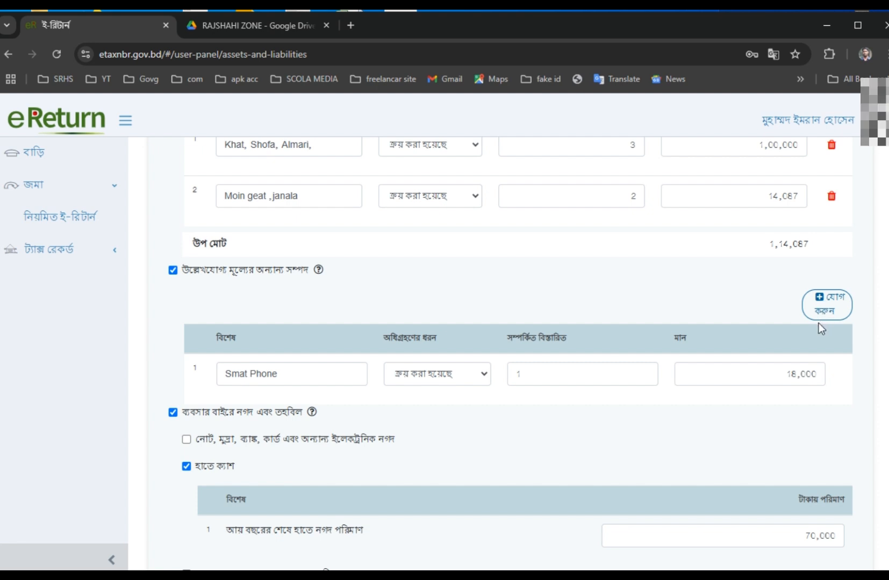
scroll(819, 327, "up", 1)
scroll(851, 232, "up", 2)
Add a third furniture row 'ceiling Fun, alaem clock,' acquired as purchased.
left_click(828, 277)
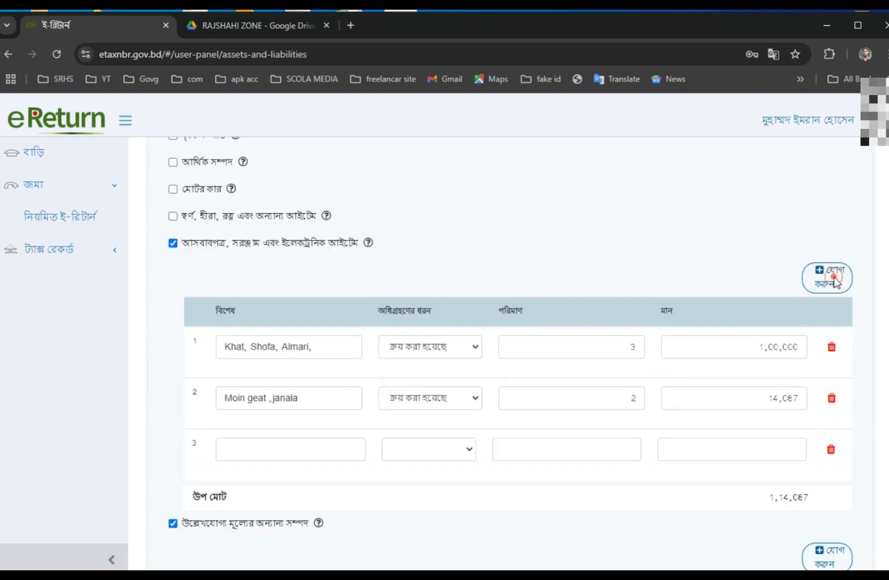
left_click(290, 449)
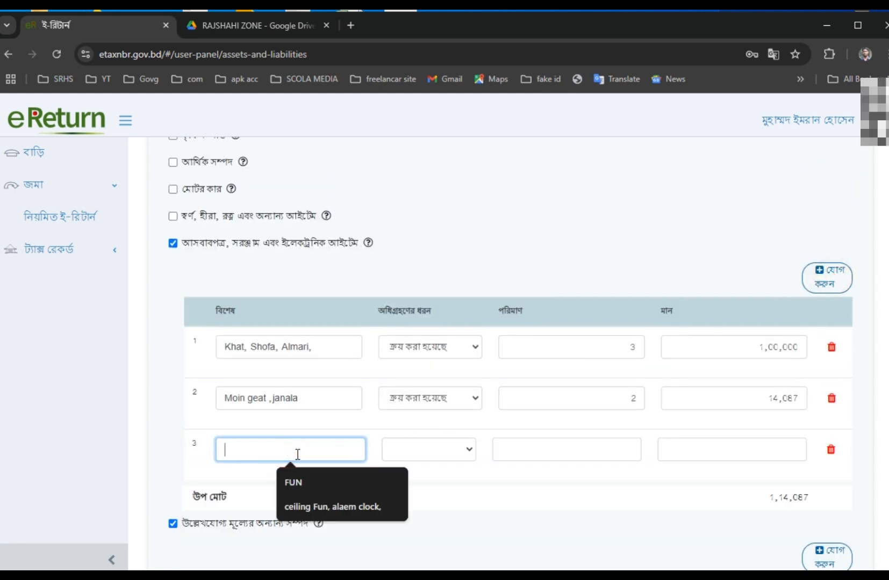
left_click(337, 510)
left_click(444, 447)
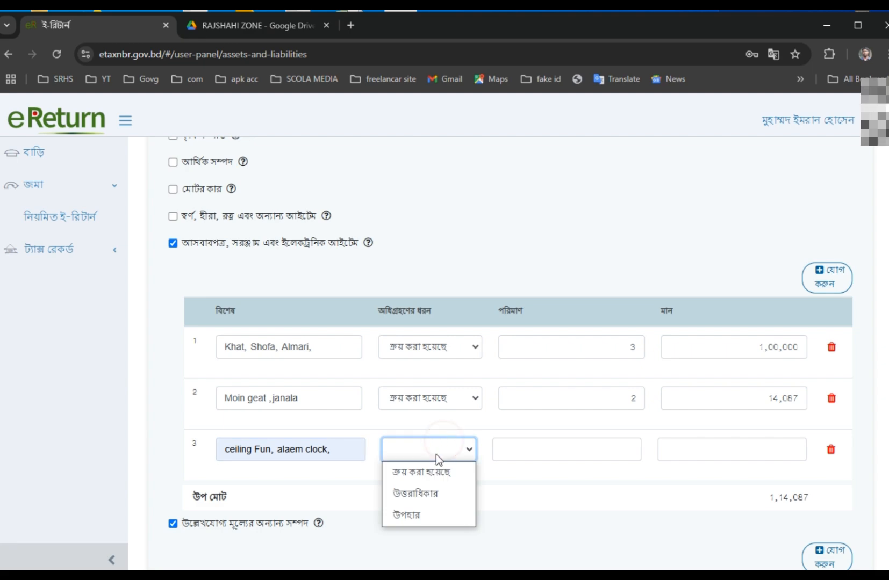
left_click(433, 470)
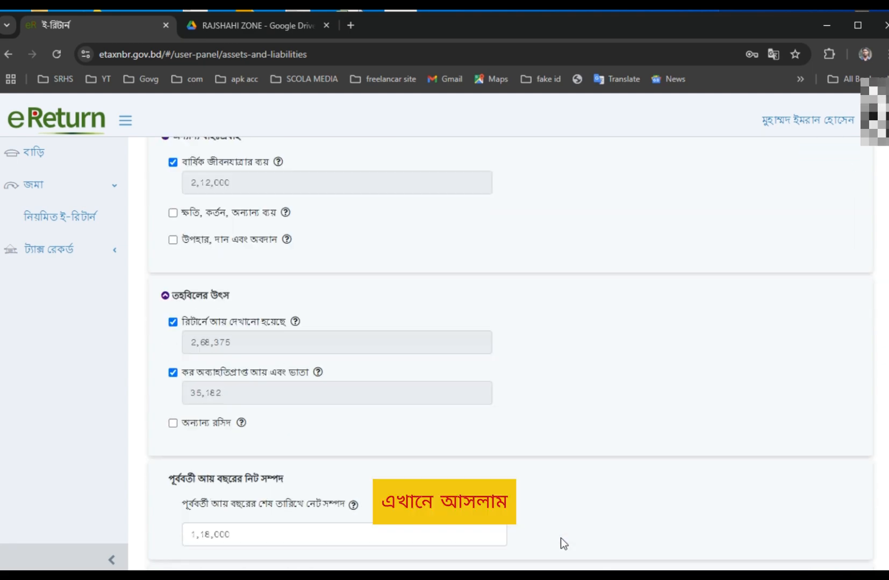
scroll(561, 538, "down", 10)
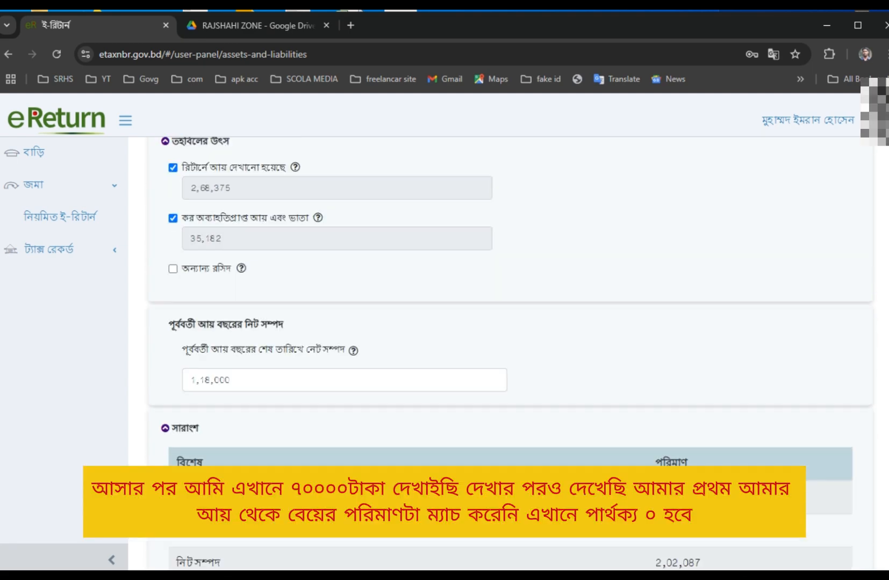
scroll(784, 351, "up", 8)
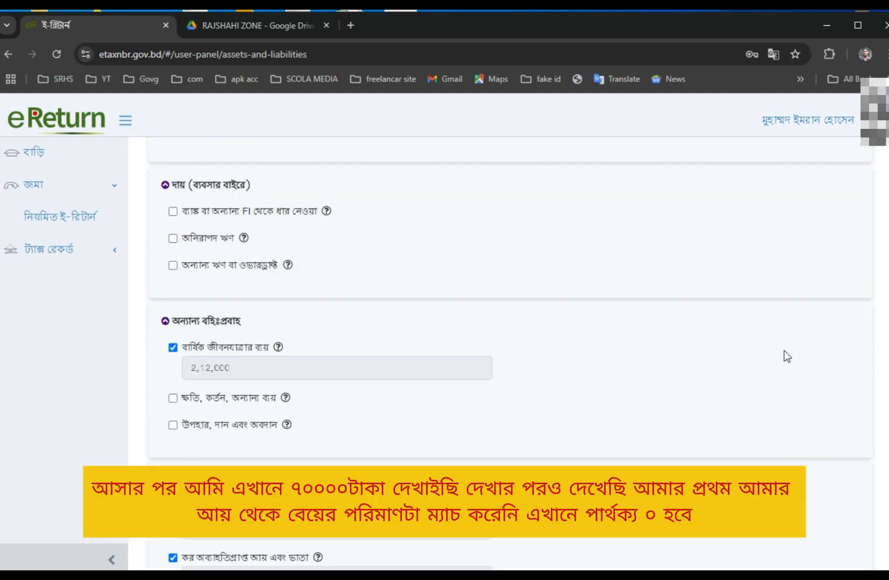
scroll(579, 414, "down", 7)
scroll(580, 419, "down", 7)
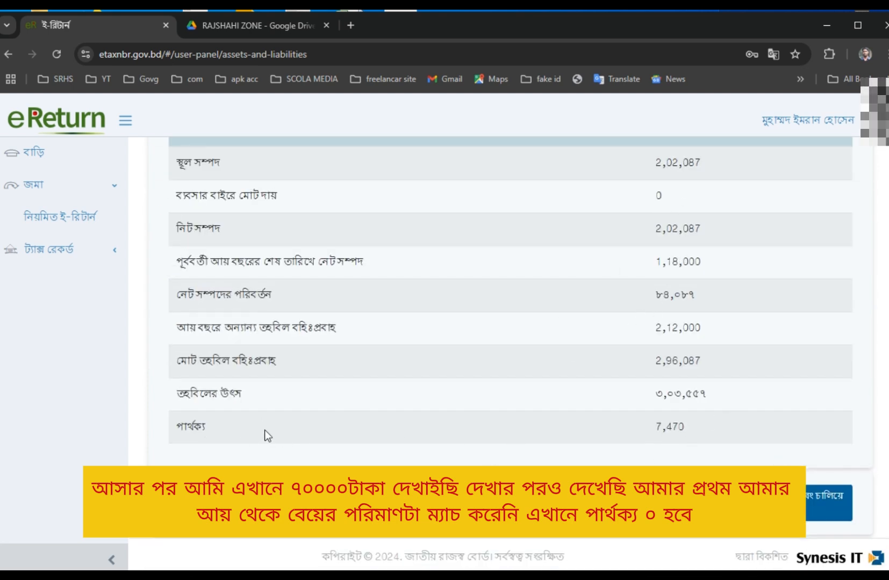
Copy the 7,470 difference and paste it as the new row's value.
left_click_drag(626, 427, 752, 419)
right_click(662, 427)
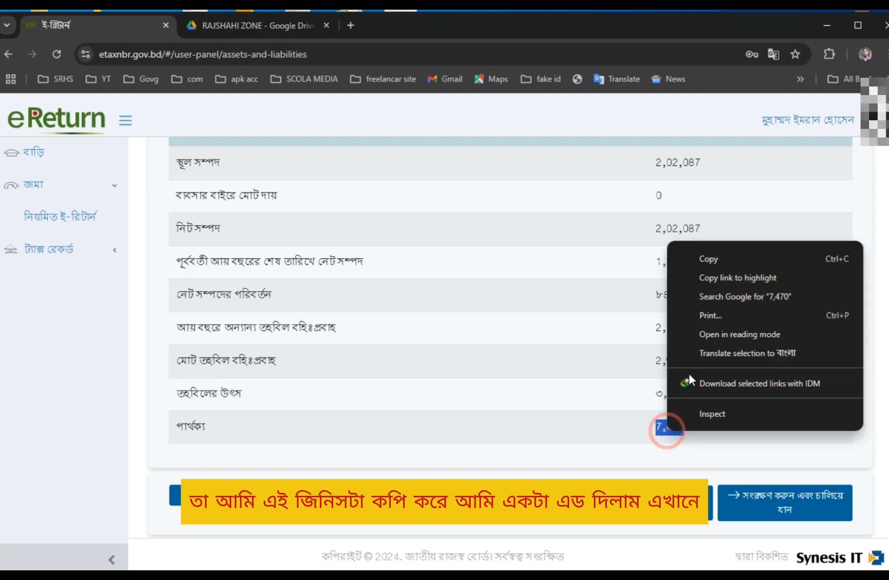
left_click(708, 260)
scroll(629, 377, "up", 15)
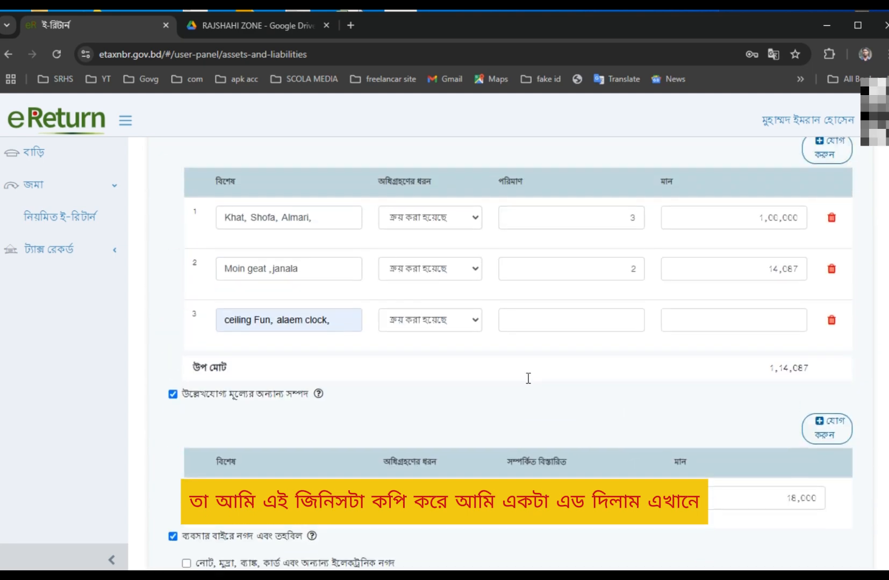
left_click(717, 396)
right_click(718, 396)
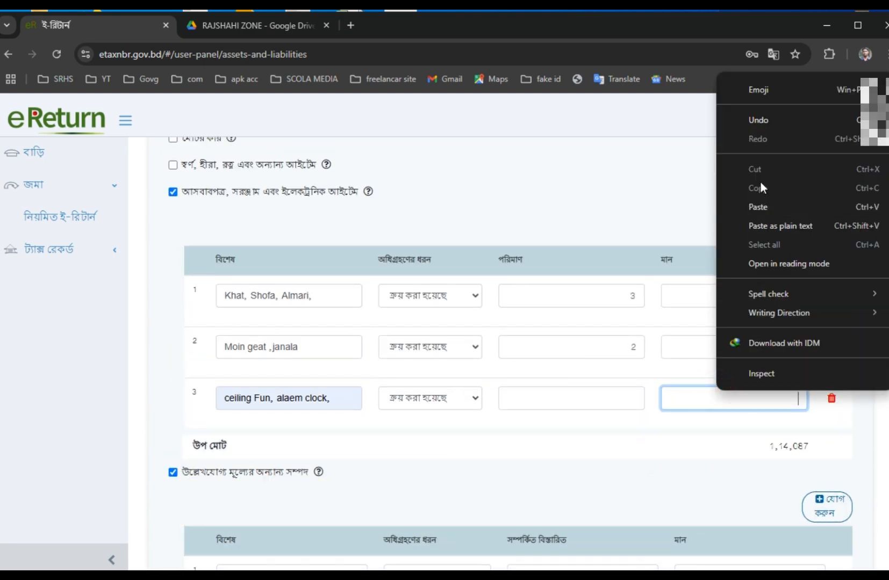
left_click(761, 199)
Set the new row's quantity to 4.
left_click(532, 396)
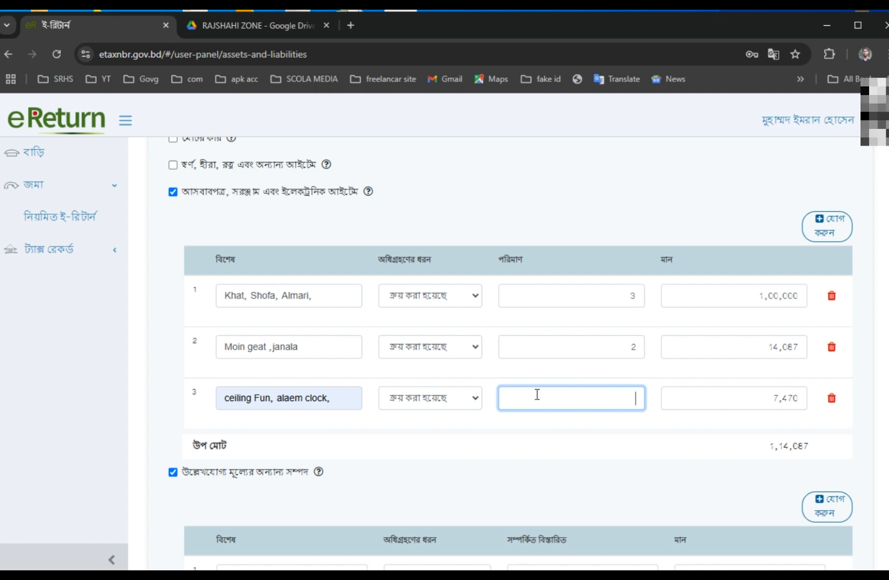
type("4")
key("BackSpace")
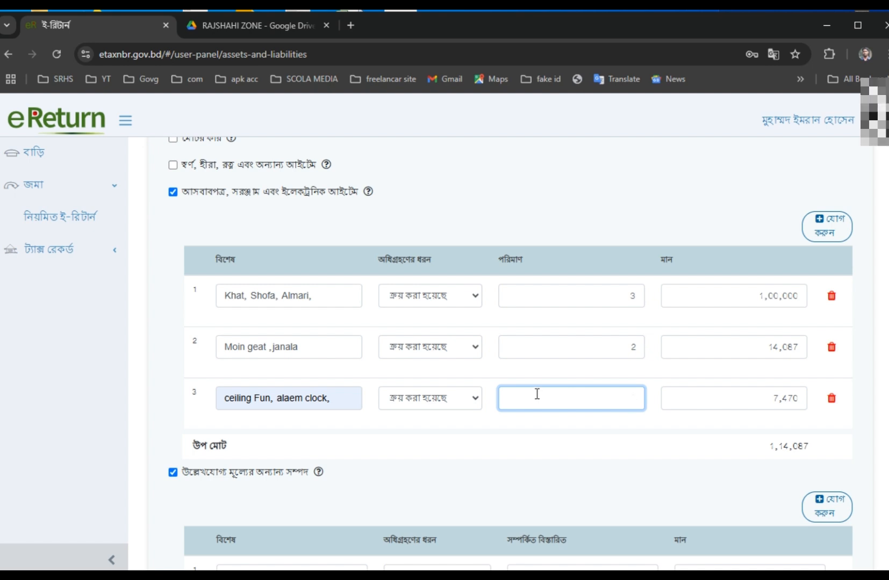
type("4")
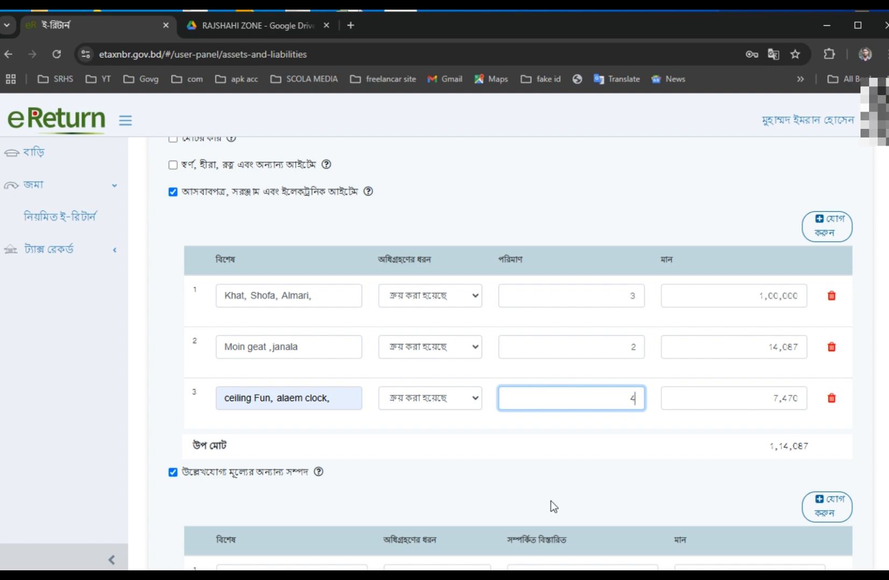
scroll(553, 507, "down", 20)
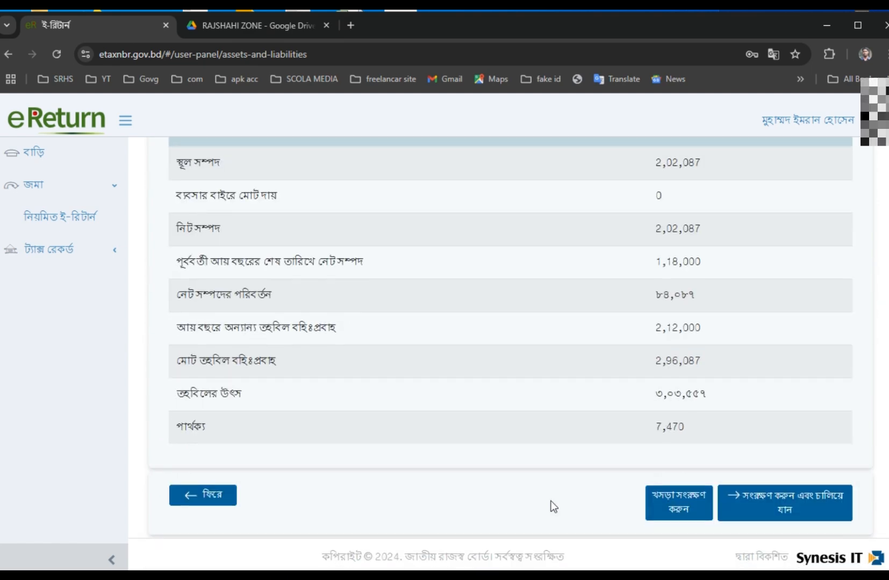
left_click(672, 500)
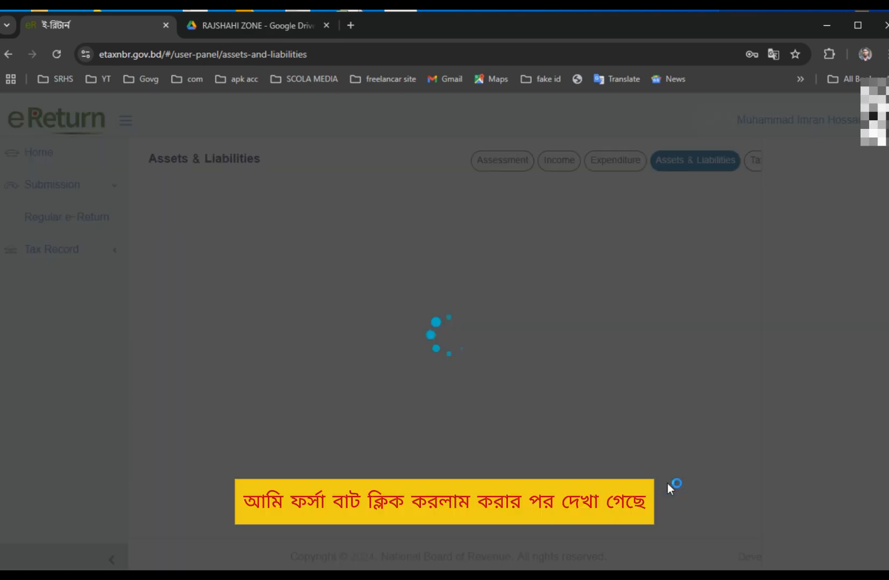
scroll(686, 358, "down", 20)
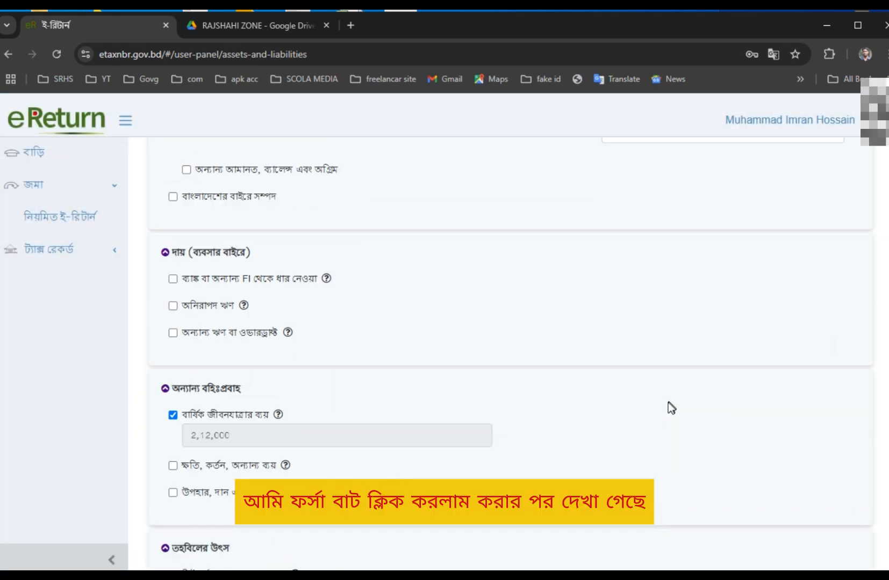
scroll(605, 469, "down", 2)
scroll(605, 468, "up", 15)
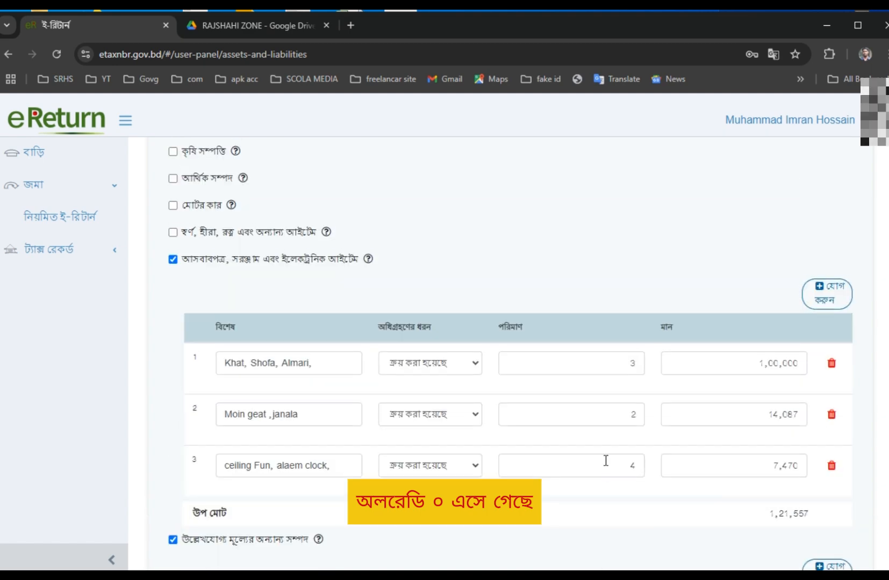
scroll(613, 454, "down", 6)
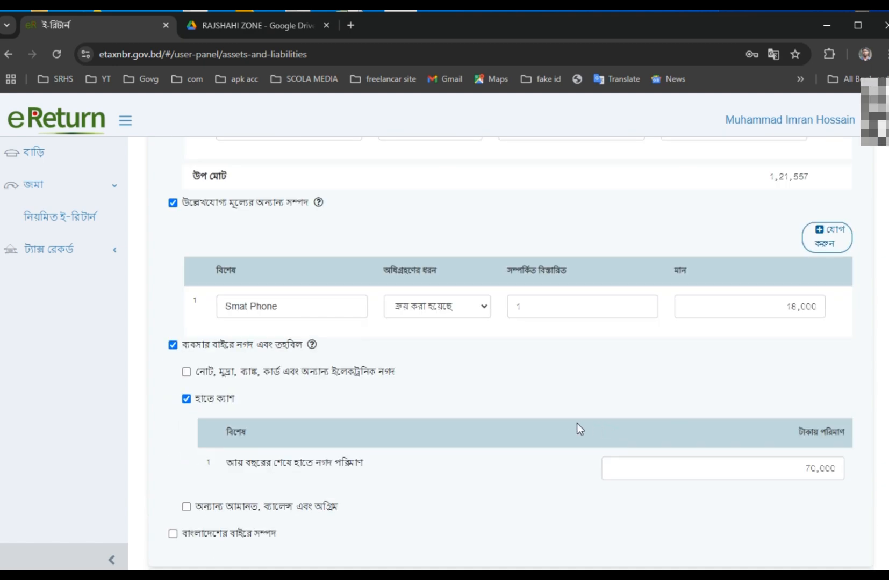
scroll(577, 424, "down", 3)
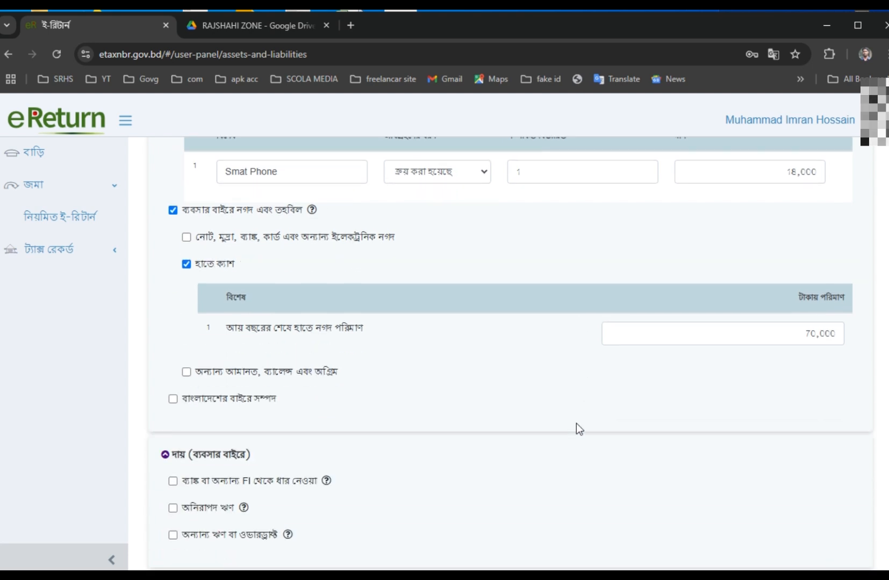
left_click(768, 337)
scroll(348, 291, "down", 4)
scroll(627, 305, "down", 6)
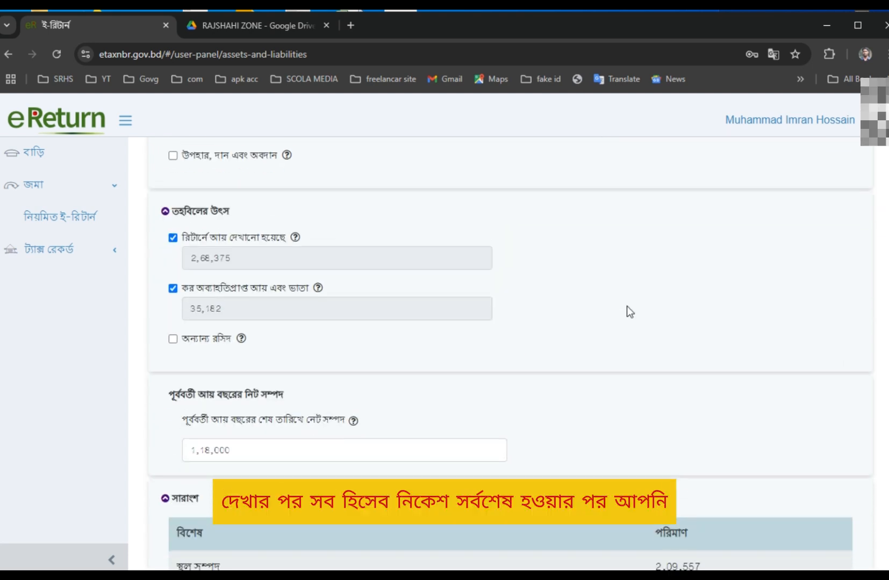
scroll(611, 312, "down", 3)
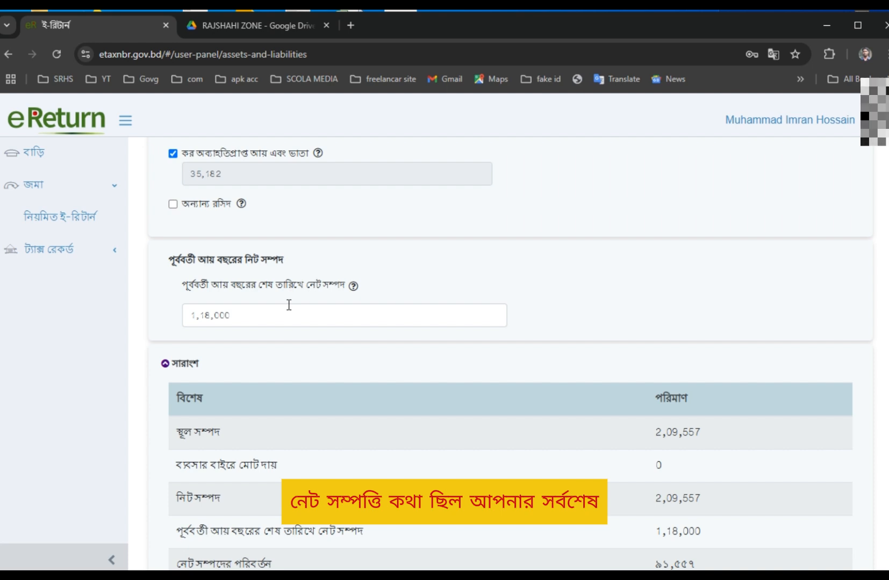
scroll(294, 379, "down", 3)
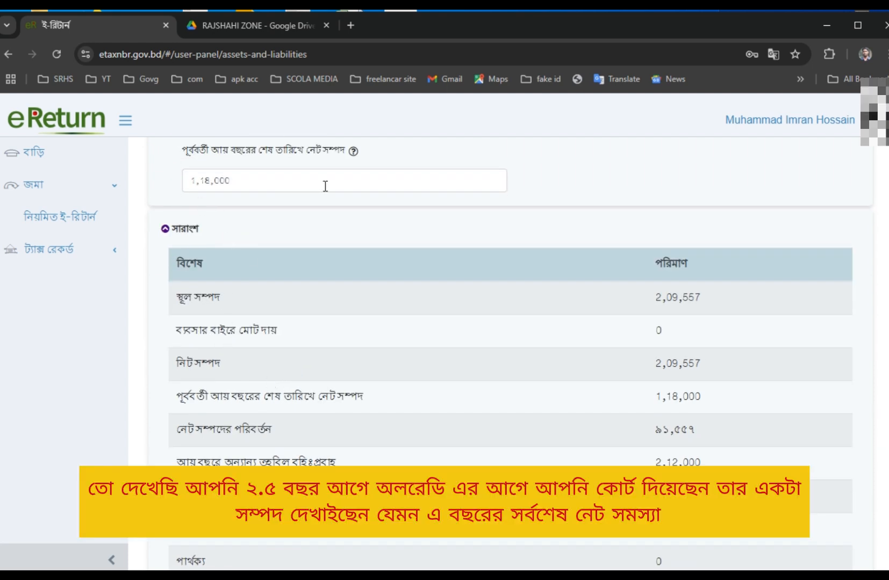
left_click_drag(648, 368, 724, 361)
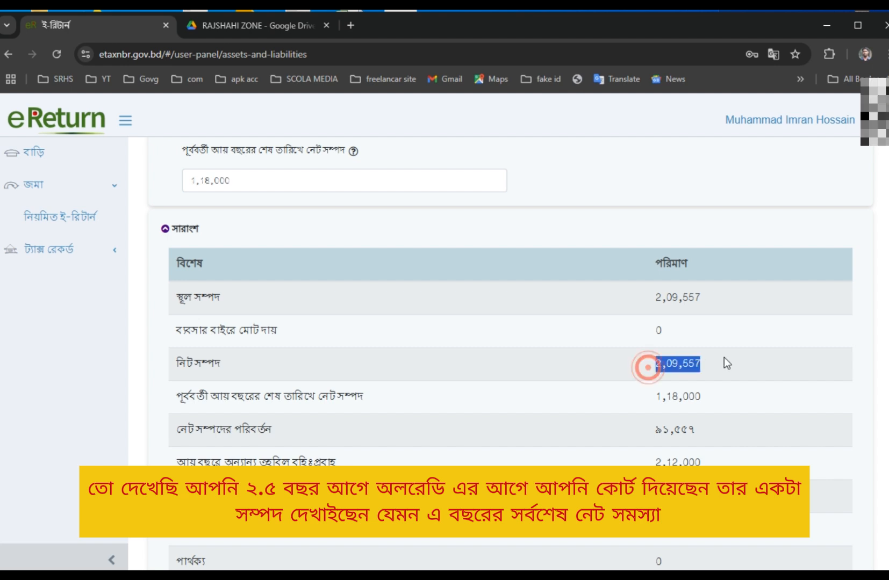
left_click(643, 369)
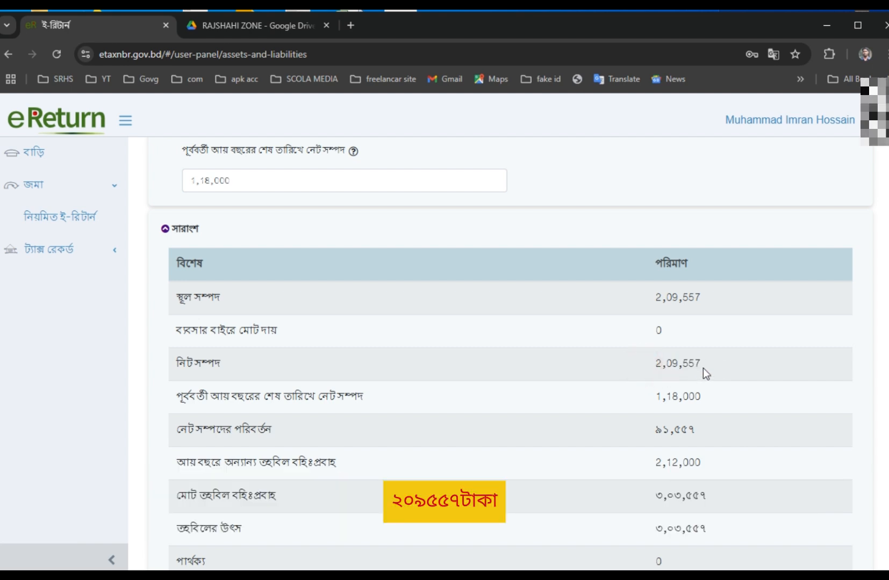
triple_click(639, 369)
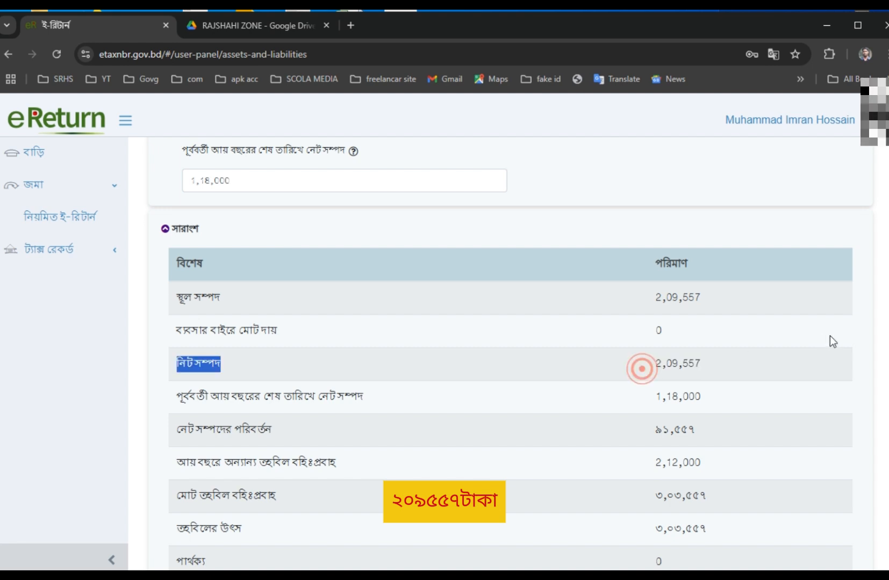
left_click(705, 361)
double_click(683, 366)
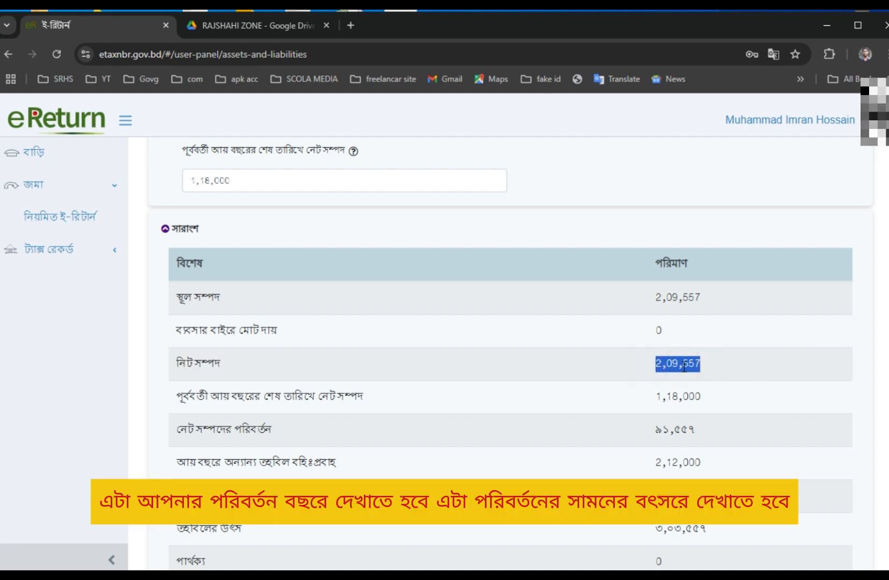
double_click(262, 170)
left_click(370, 294)
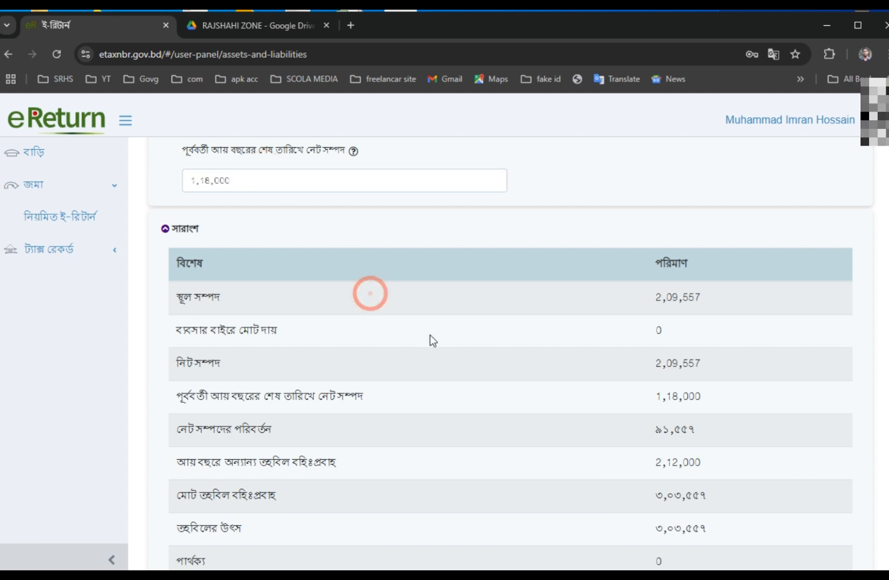
left_click_drag(641, 372, 706, 368)
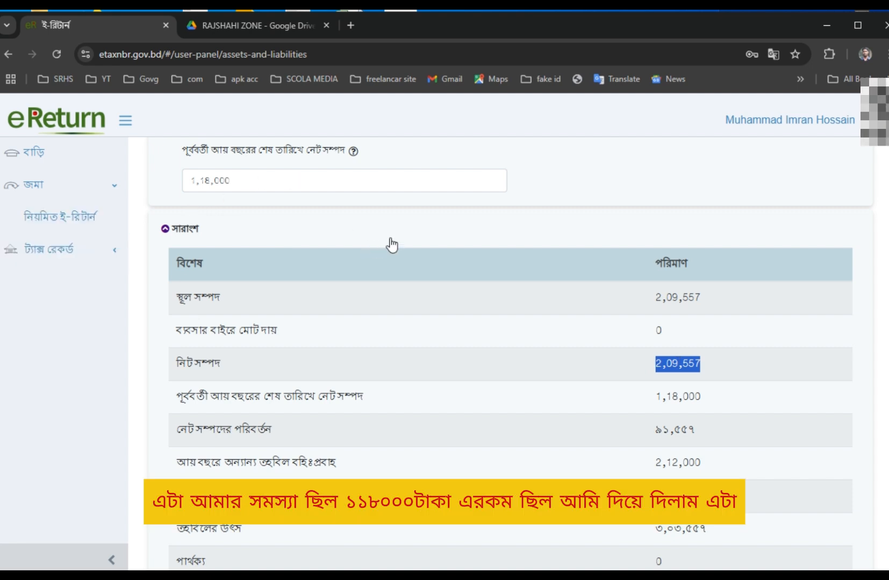
left_click(306, 174)
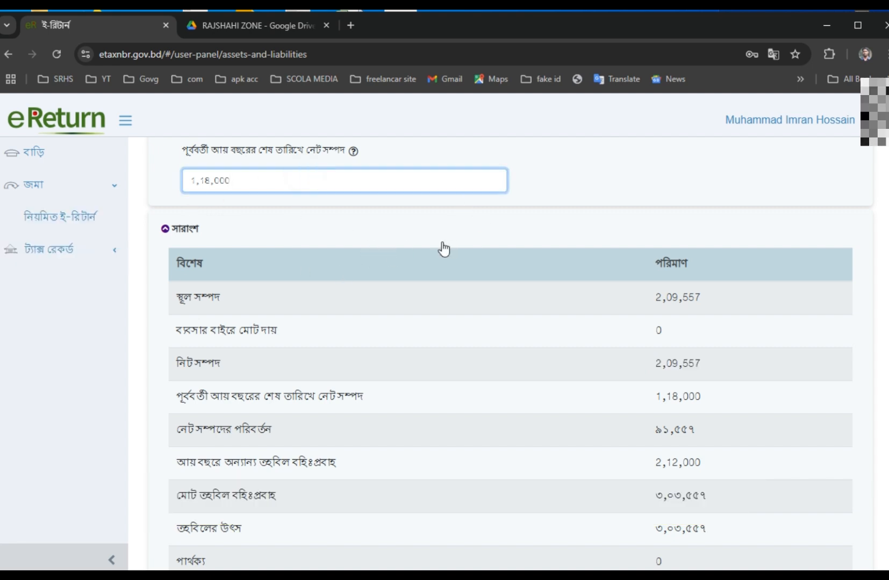
mouse_move(354, 151)
scroll(633, 357, "down", 1)
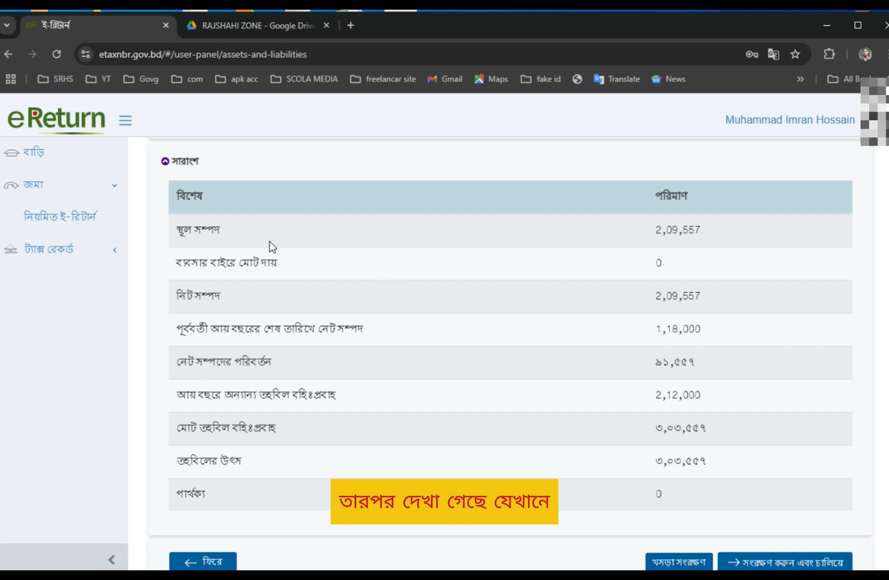
left_click_drag(223, 231, 813, 229)
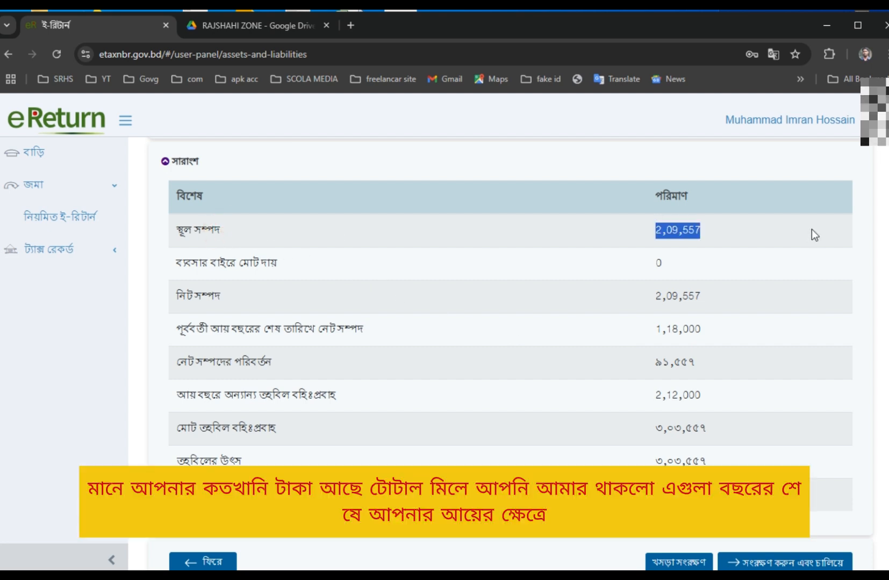
left_click(477, 334)
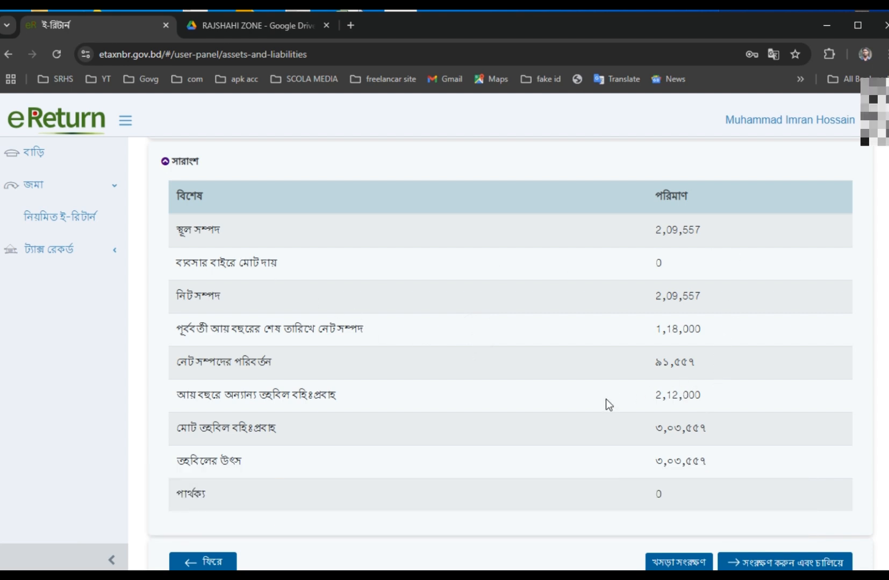
left_click_drag(606, 399, 756, 404)
left_click_drag(544, 435, 775, 430)
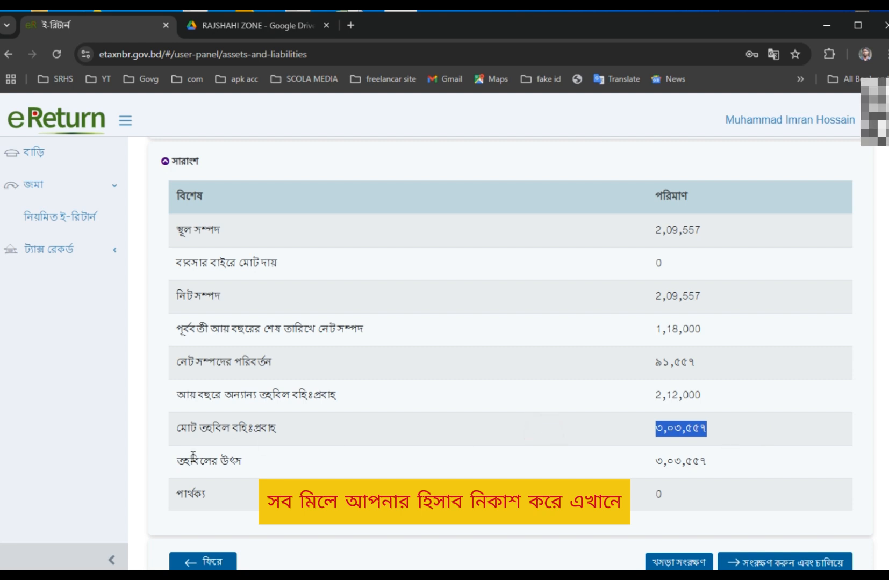
right_click(376, 430)
Translate the Assets and Liabilities page from Bangla into English.
left_click(475, 355)
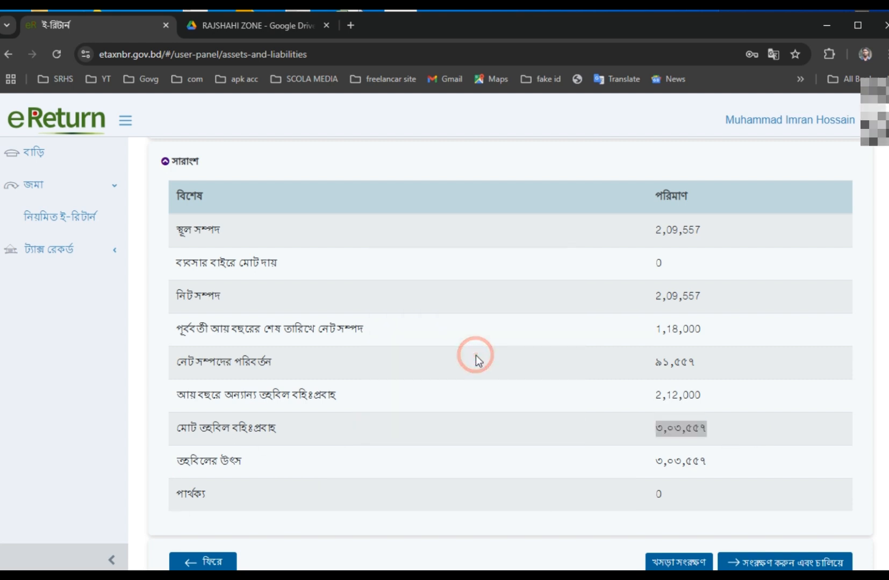
scroll(366, 457, "down", 1)
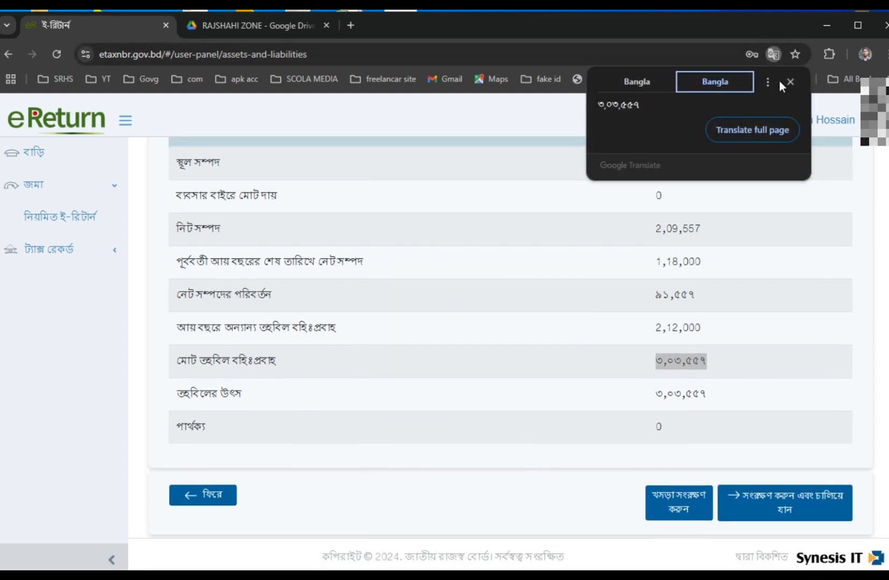
left_click(788, 81)
left_click(767, 56)
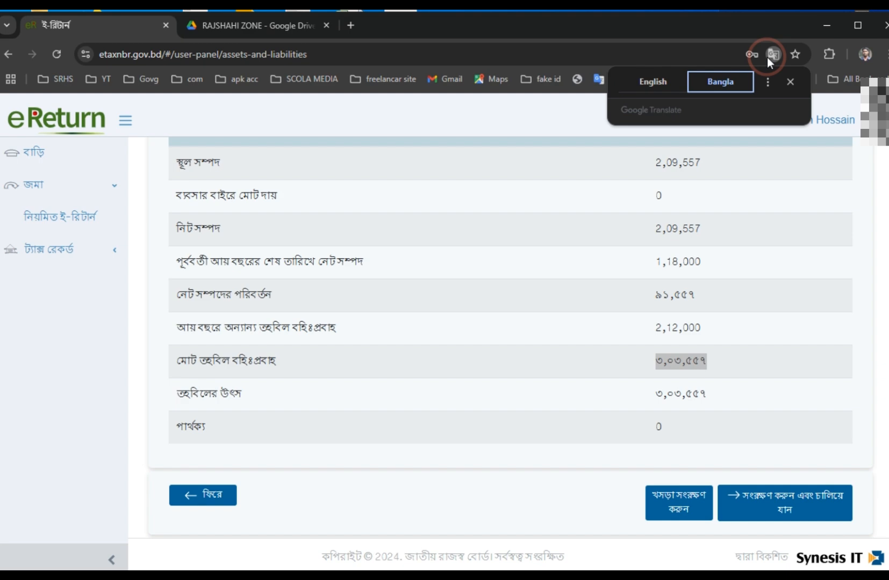
left_click(648, 86)
left_click(441, 442)
Check the English wealth summary (Difference 0, Source of Fund 3,03,557), then view the tax-rate screenshot.
left_click_drag(157, 438, 262, 444)
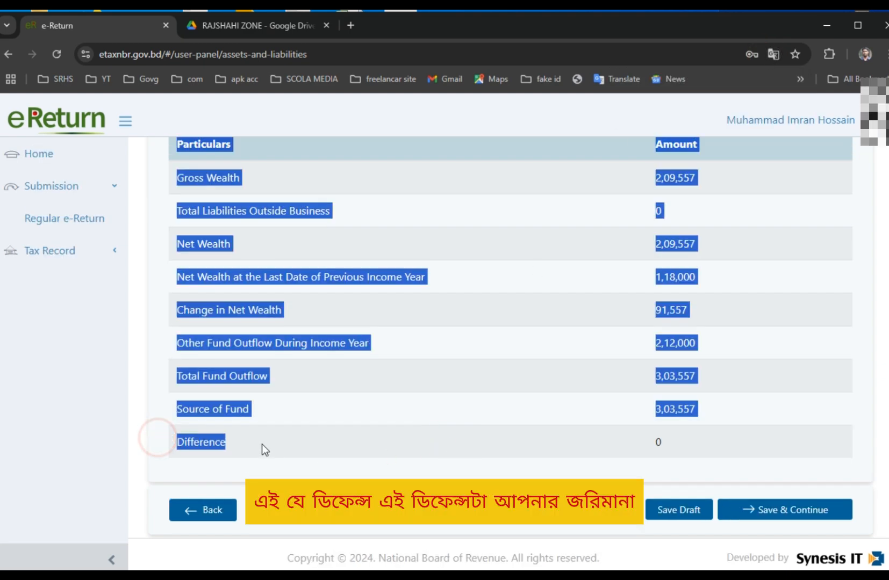
left_click(543, 462)
left_click_drag(666, 442, 578, 442)
scroll(578, 443, "up", 10)
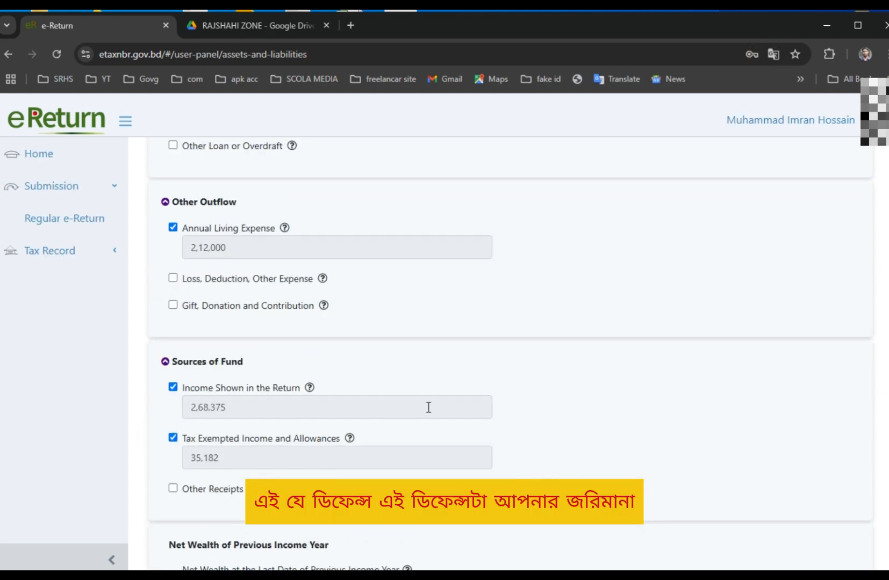
scroll(428, 407, "up", 8)
scroll(656, 405, "down", 15)
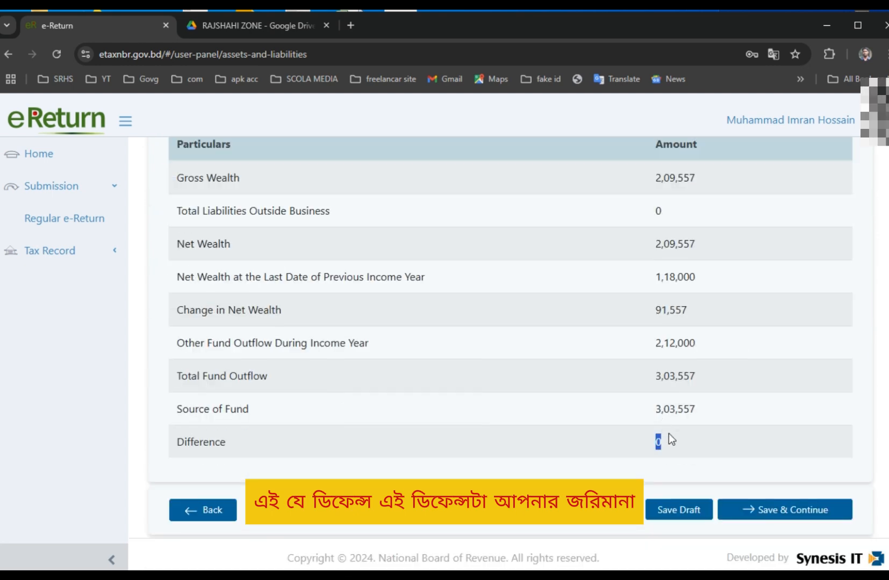
left_click_drag(714, 440, 141, 454)
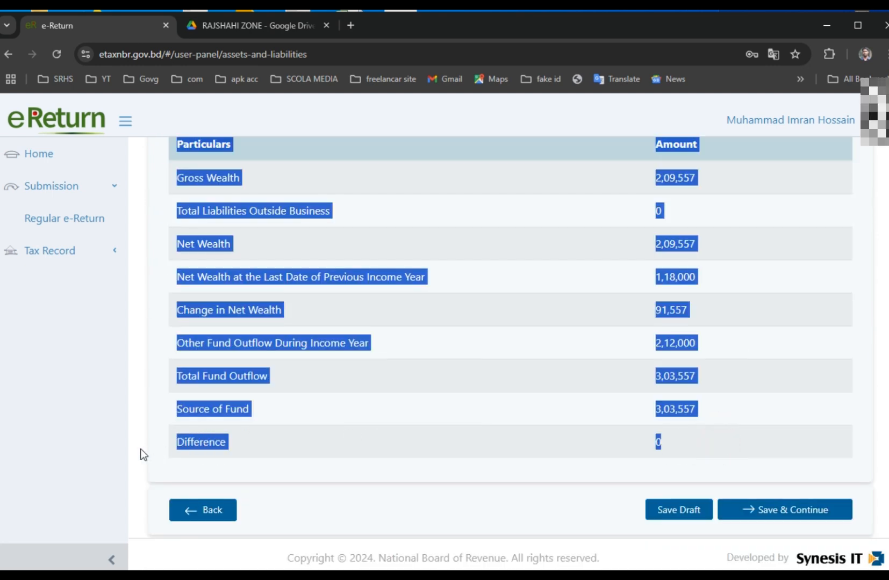
left_click(401, 408)
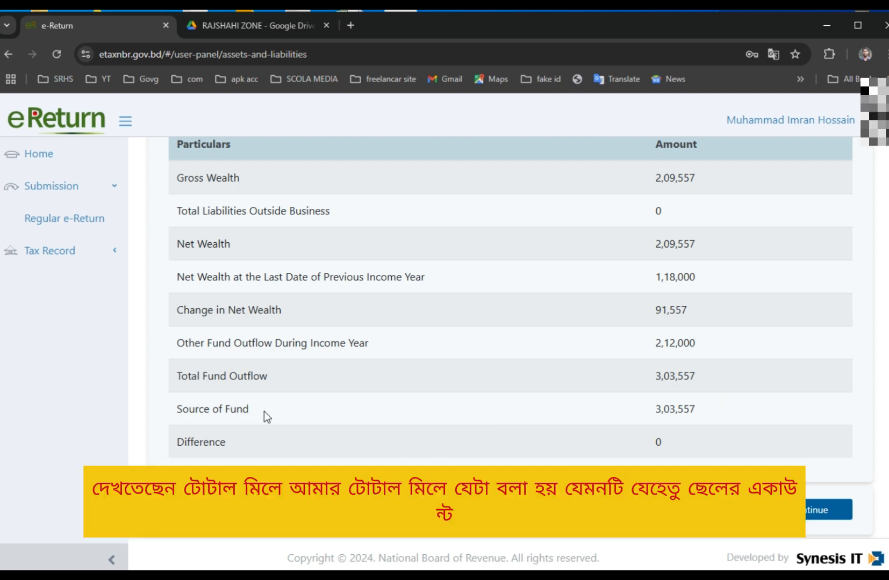
left_click_drag(628, 415, 803, 421)
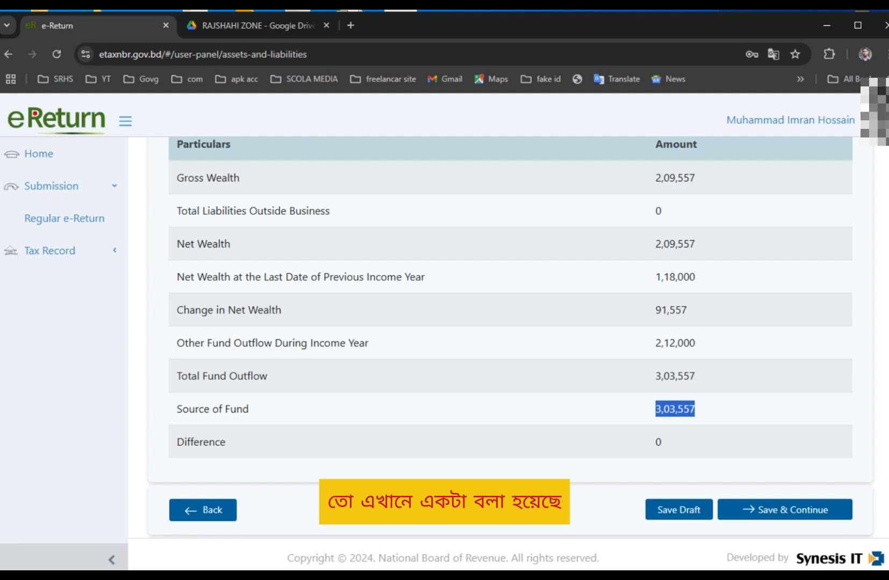
key("alt+Tab")
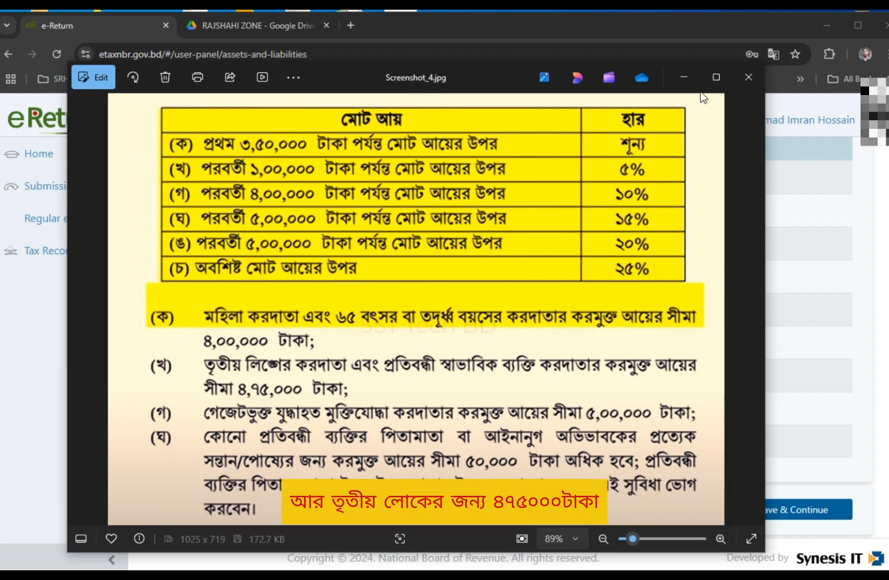
Close the Screenshot_4.jpg tax-rate image in Photos.
left_click(743, 79)
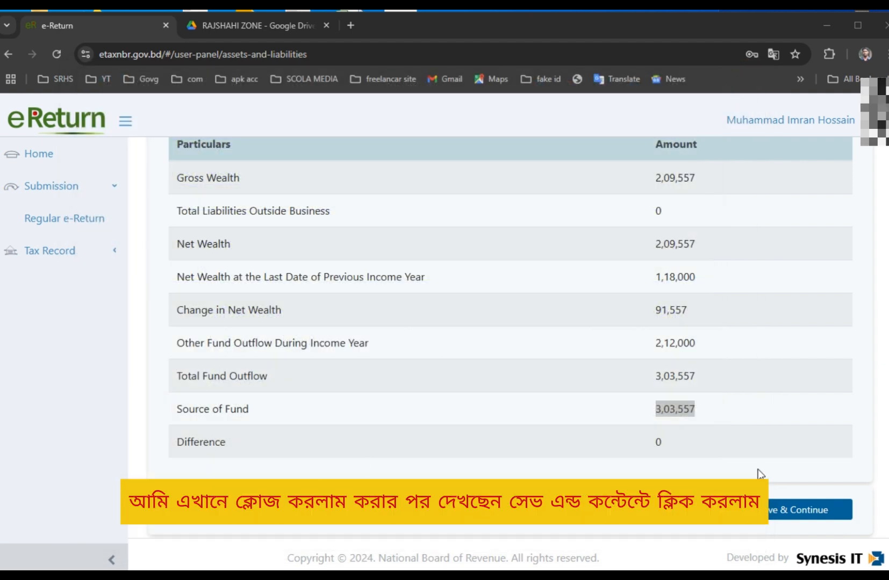
left_click(806, 512)
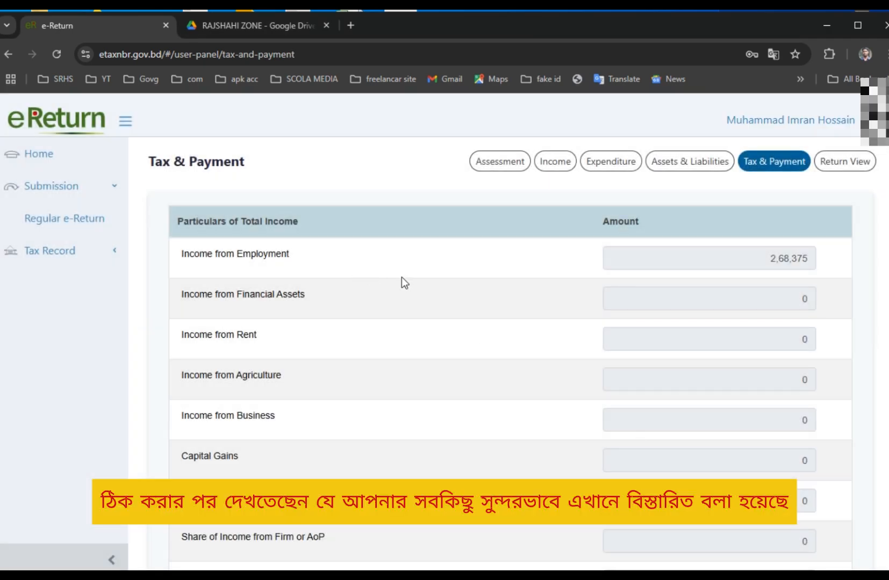
scroll(772, 258, "down", 10)
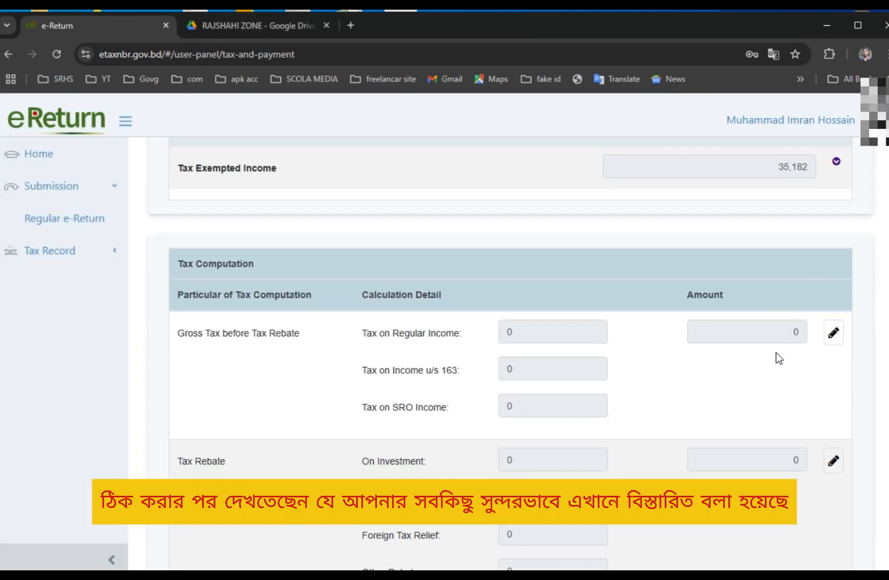
scroll(778, 359, "up", 2)
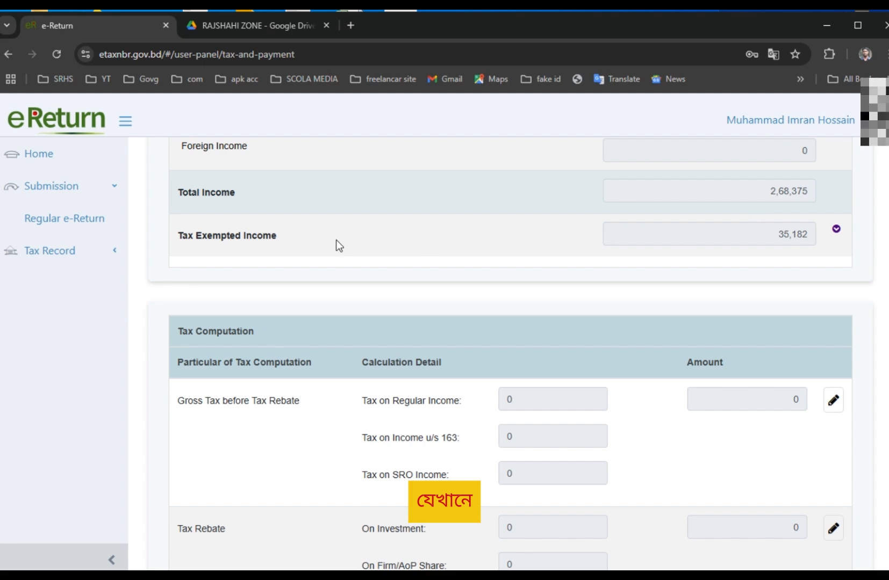
left_click(730, 234)
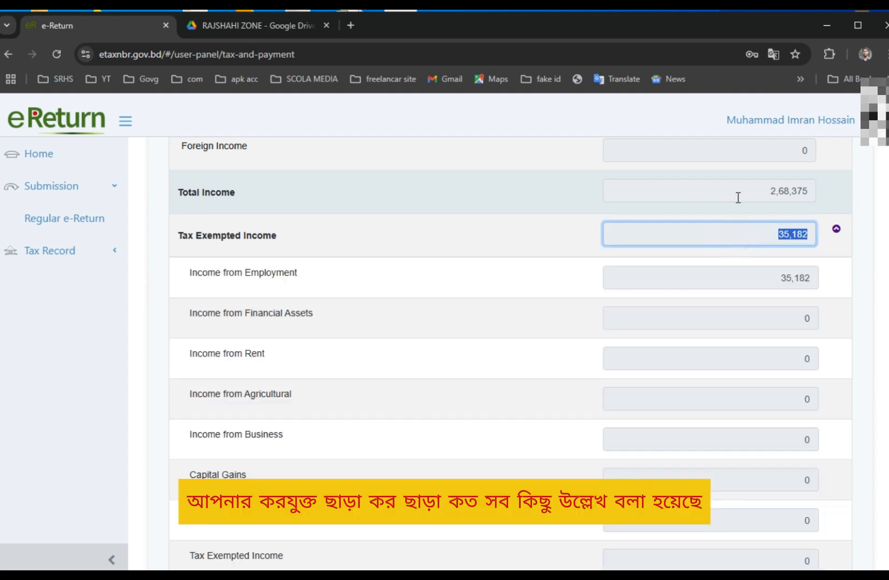
left_click(734, 191)
scroll(515, 307, "down", 8)
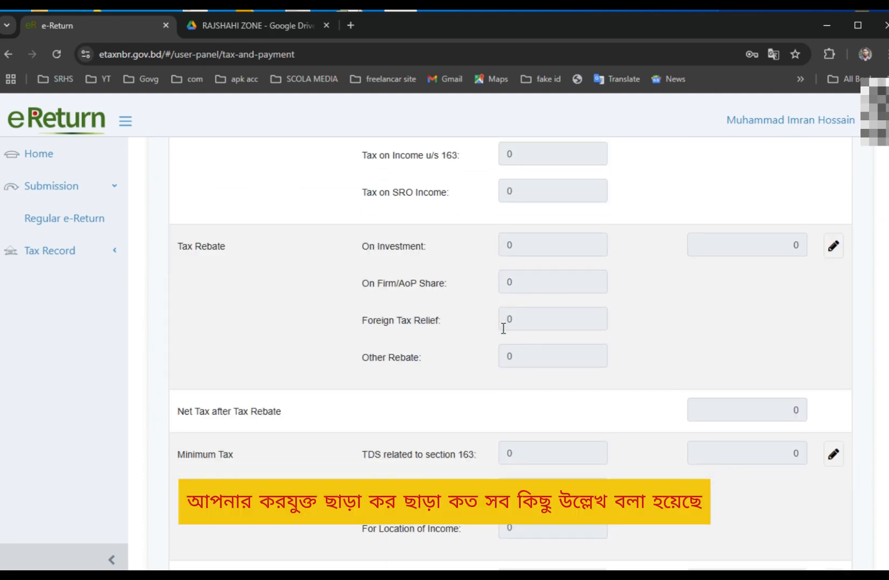
scroll(496, 342, "down", 8)
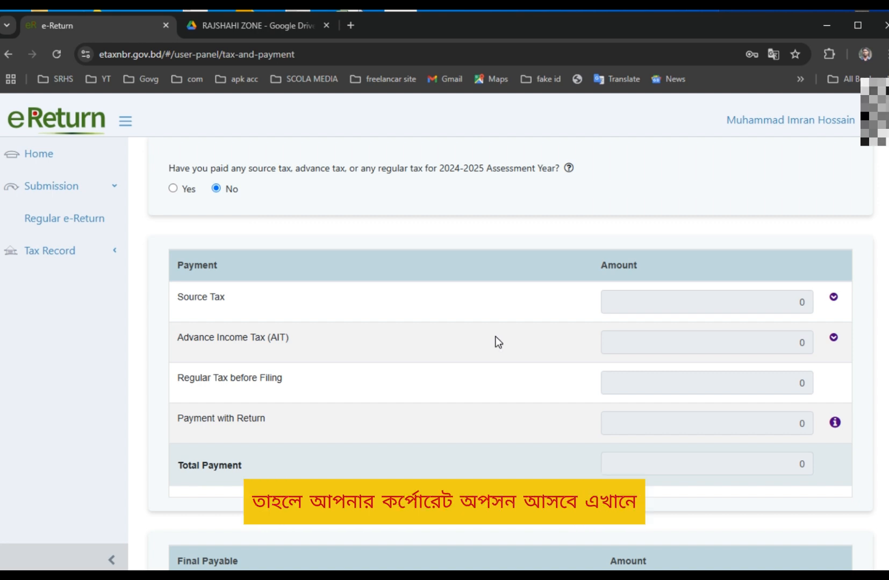
scroll(496, 341, "down", 7)
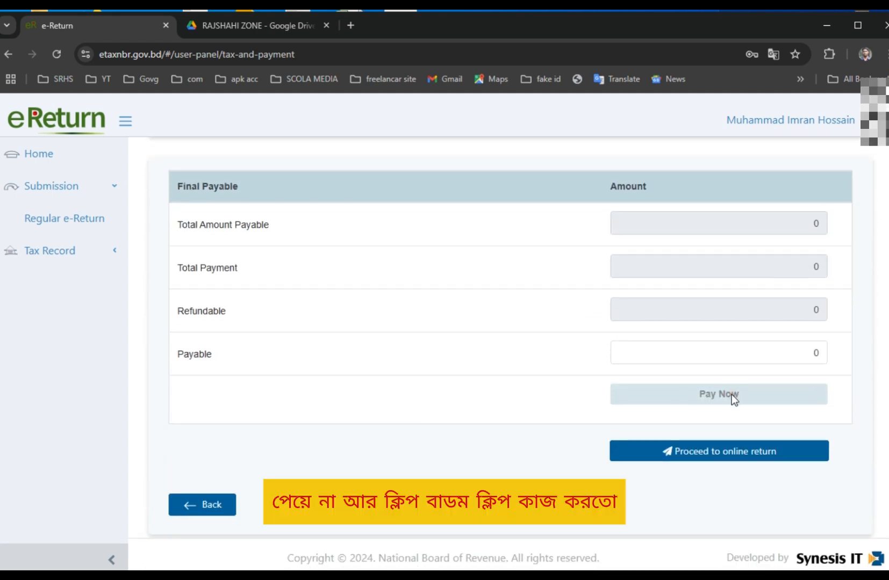
left_click(731, 394)
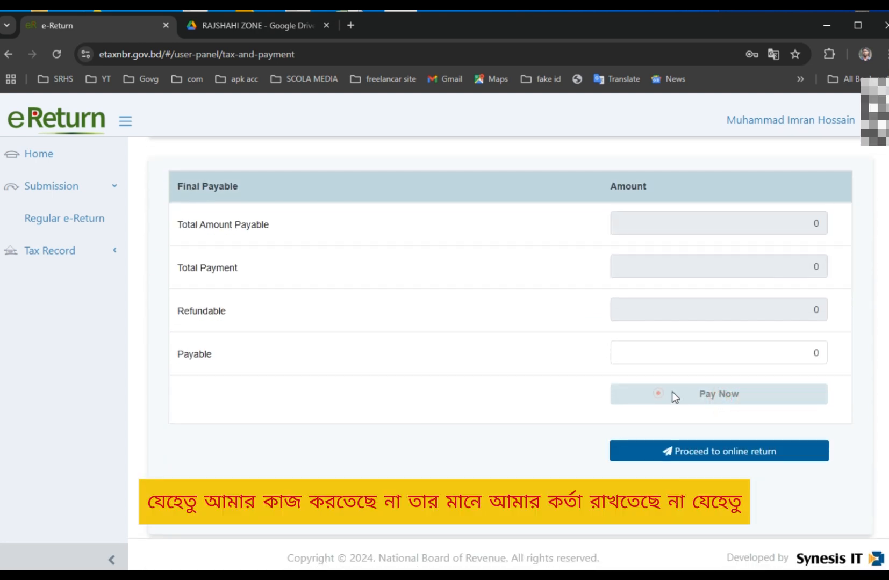
scroll(597, 355, "up", 10)
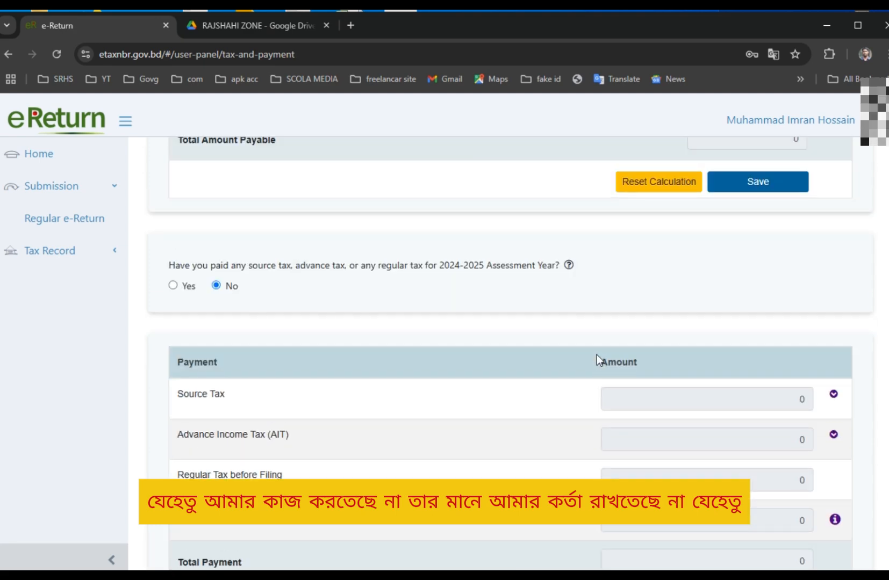
scroll(597, 355, "up", 6)
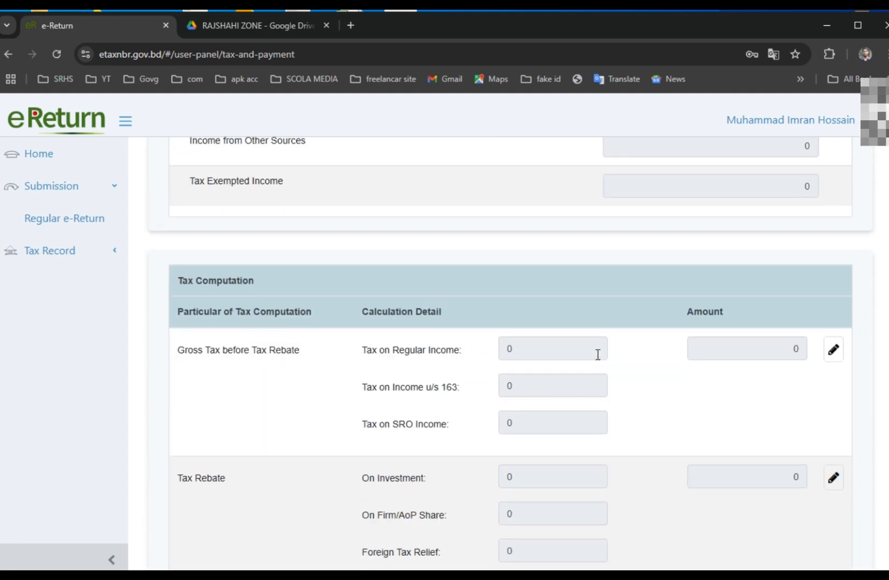
scroll(596, 355, "down", 6)
scroll(596, 355, "up", 5)
scroll(597, 355, "up", 12)
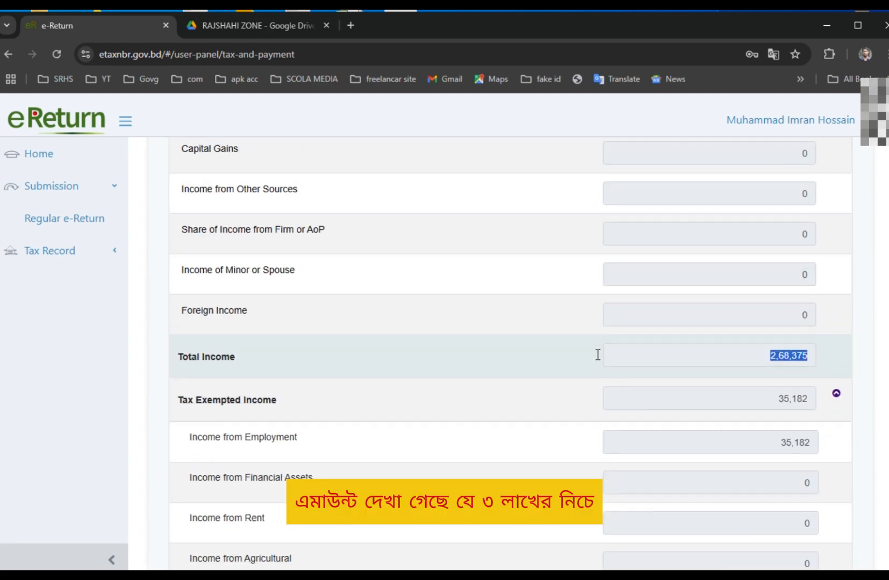
left_click(511, 440)
scroll(512, 440, "up", 5)
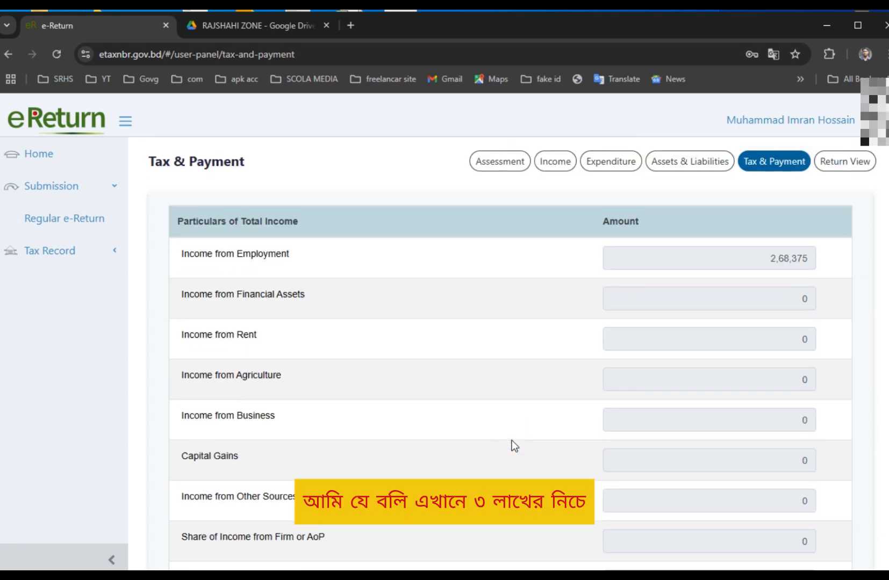
scroll(531, 423, "down", 7)
scroll(536, 425, "down", 15)
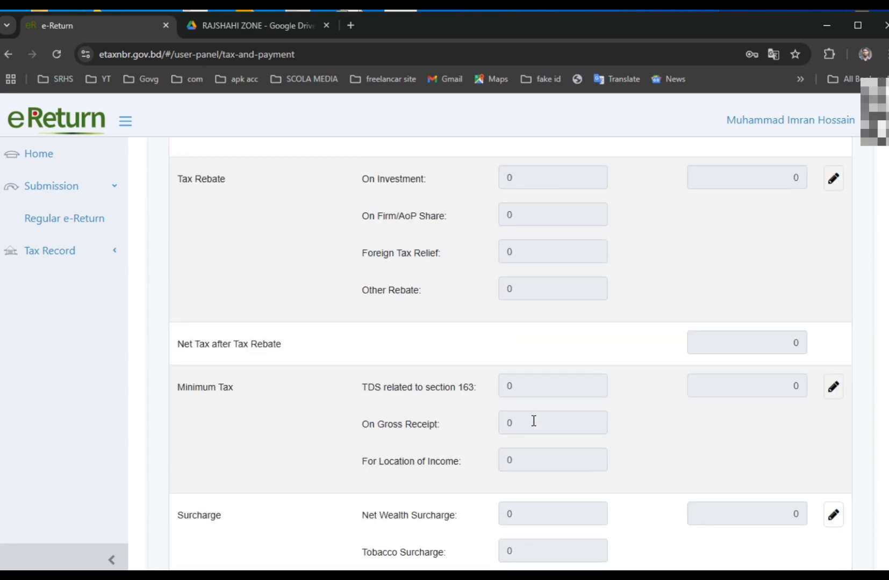
scroll(532, 425, "down", 10)
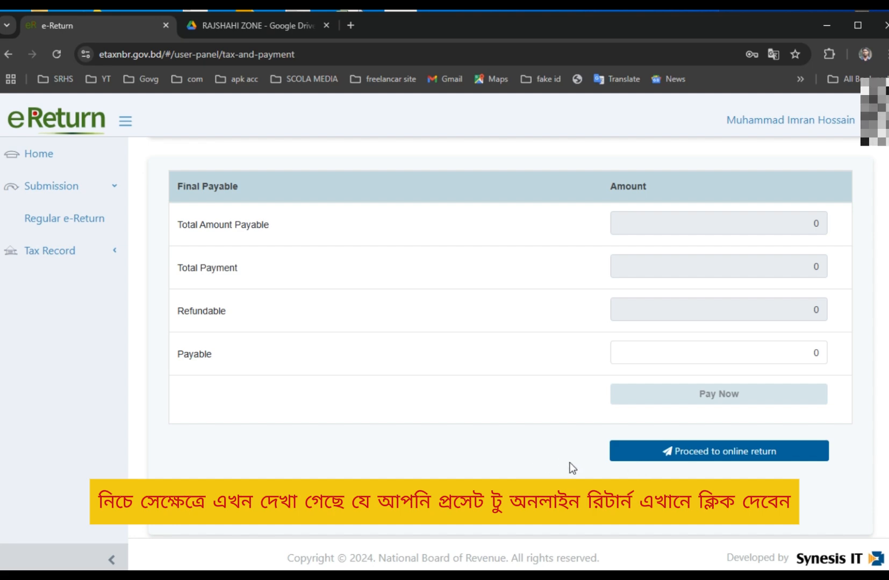
Preview the full online return, hit Submit Return, and answer No to the confirmation.
left_click(768, 455)
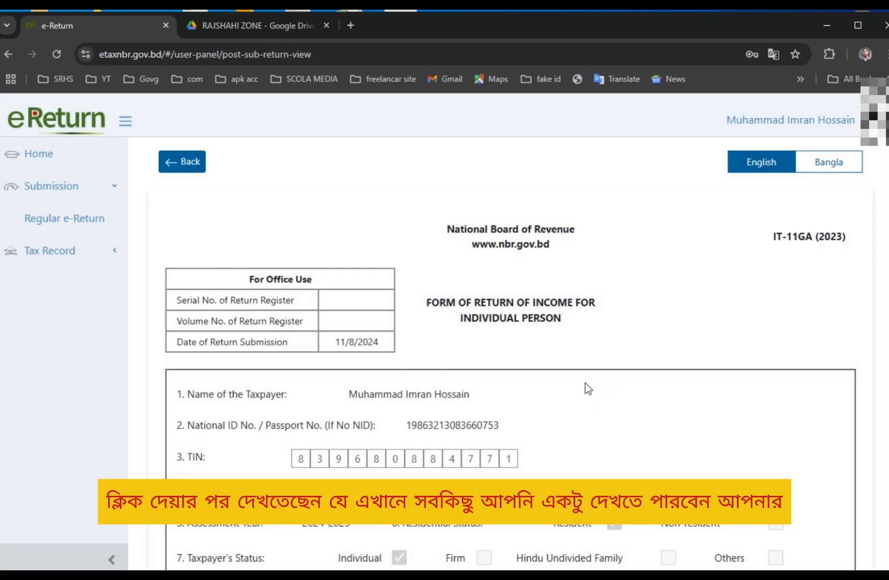
scroll(586, 384, "down", 20)
scroll(585, 383, "down", 20)
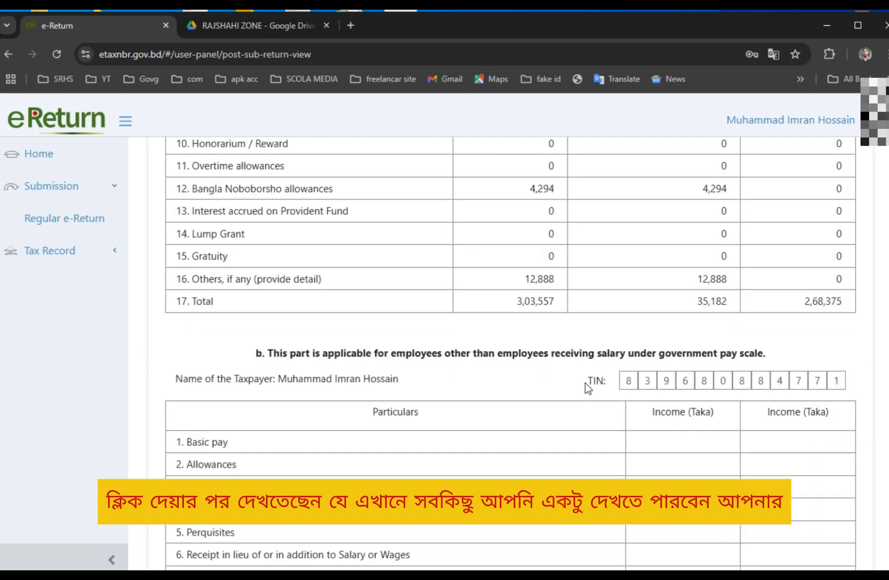
scroll(587, 387, "down", 20)
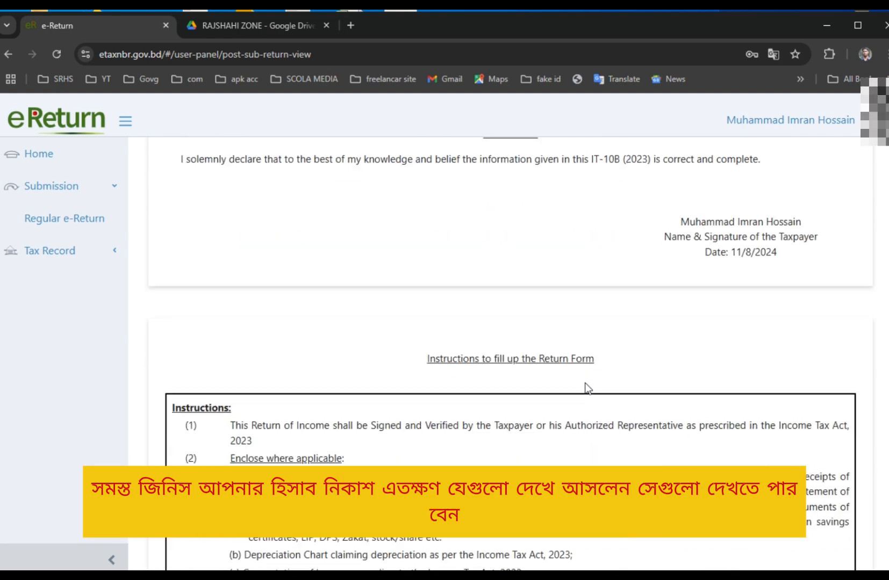
scroll(587, 388, "down", 7)
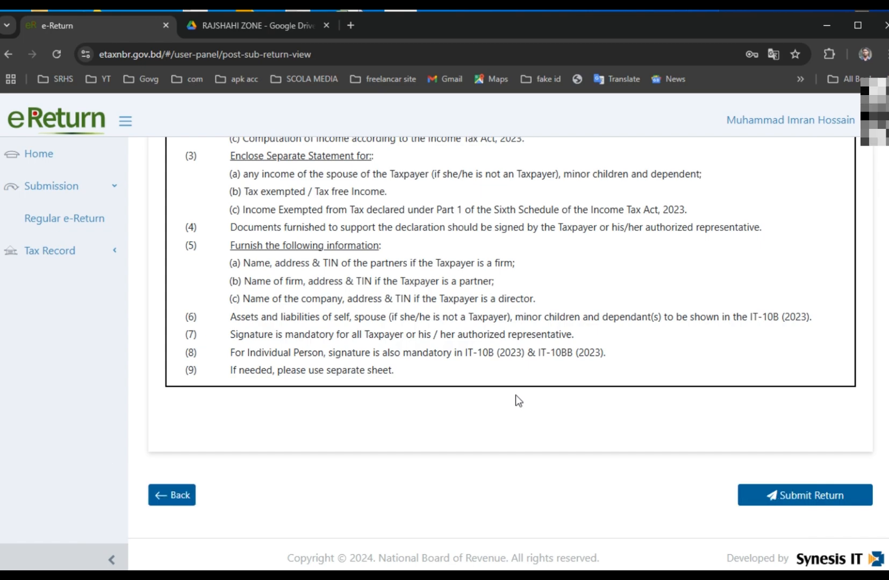
scroll(584, 363, "up", 20)
scroll(583, 361, "up", 15)
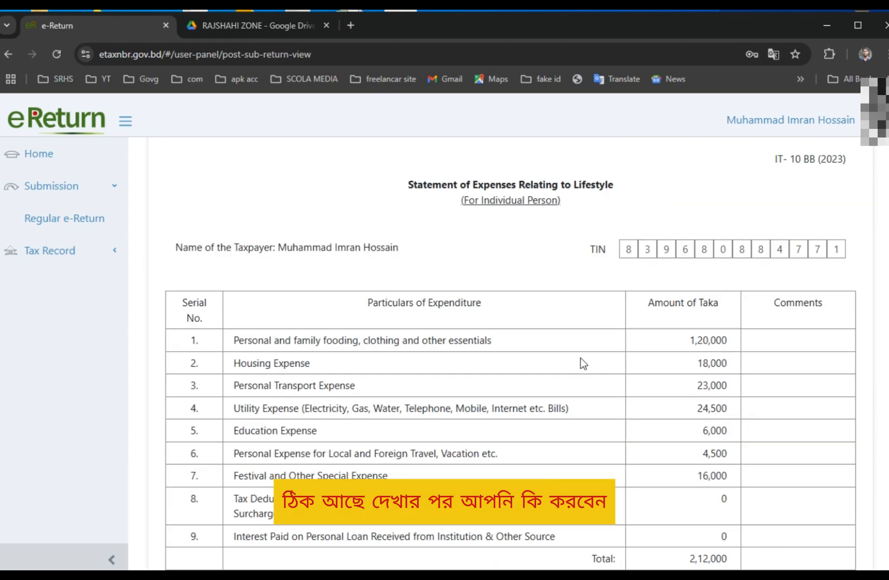
scroll(582, 275, "down", 10)
scroll(562, 387, "down", 20)
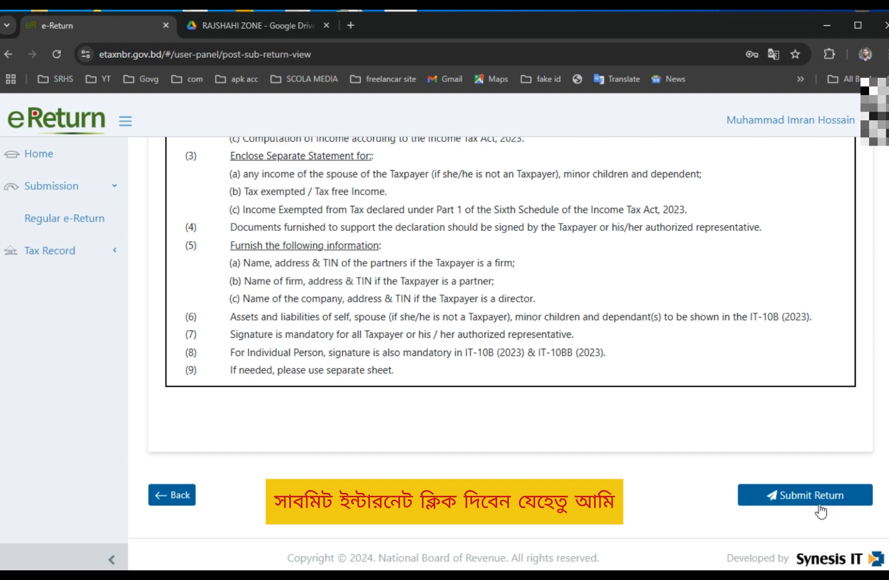
left_click(800, 499)
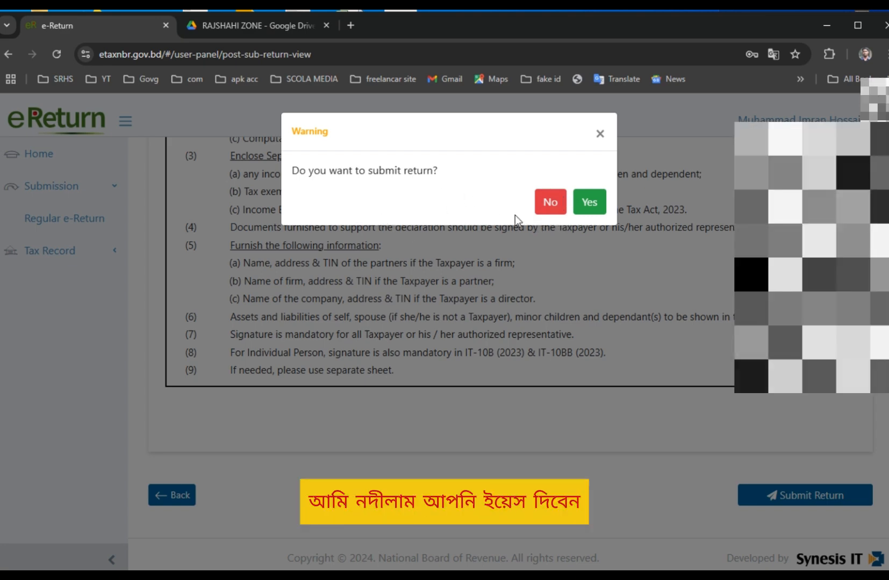
left_click(549, 203)
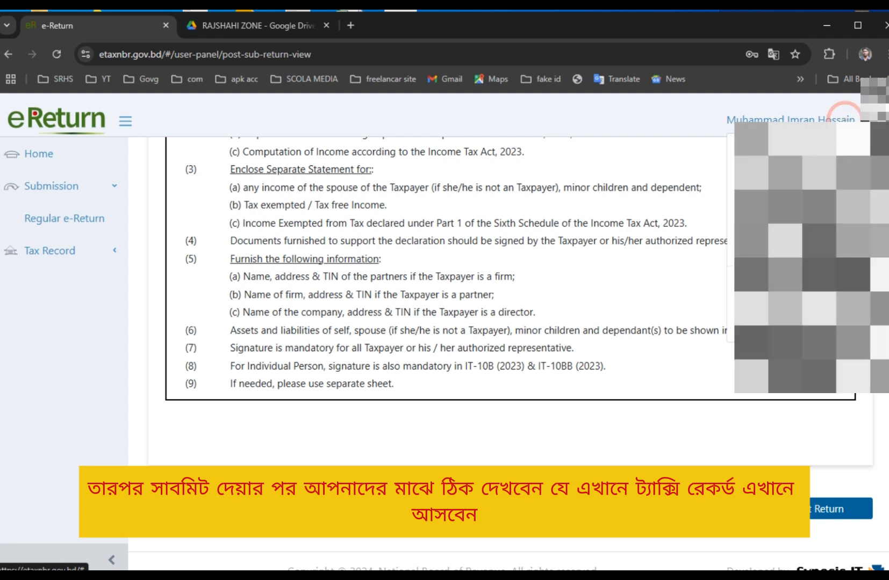
Log out, sign in to the other taxpayer account, and open Regular e-Return.
left_click(84, 253)
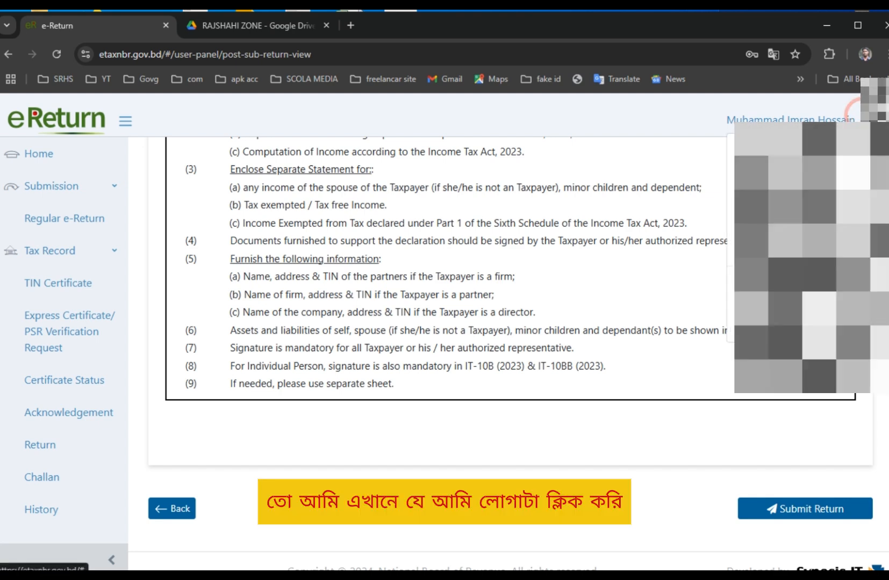
left_click(803, 331)
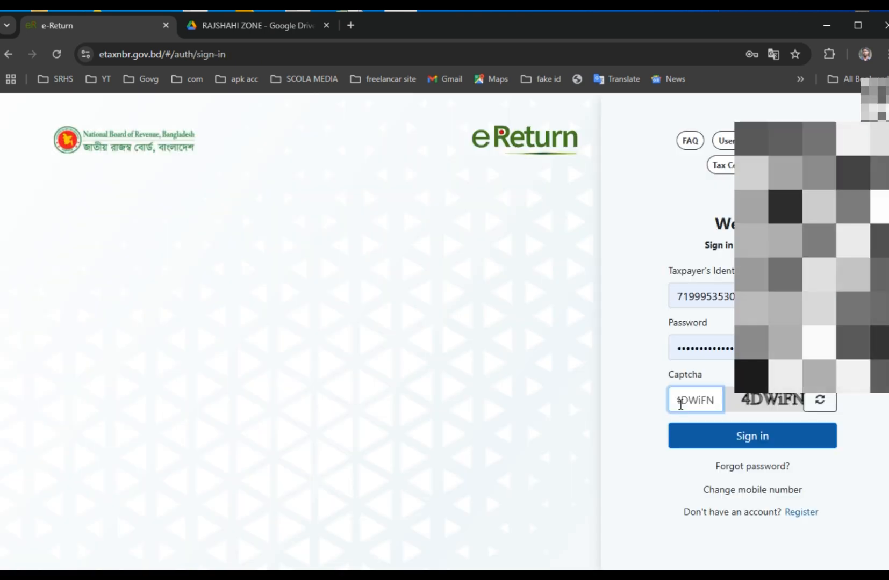
left_click(751, 438)
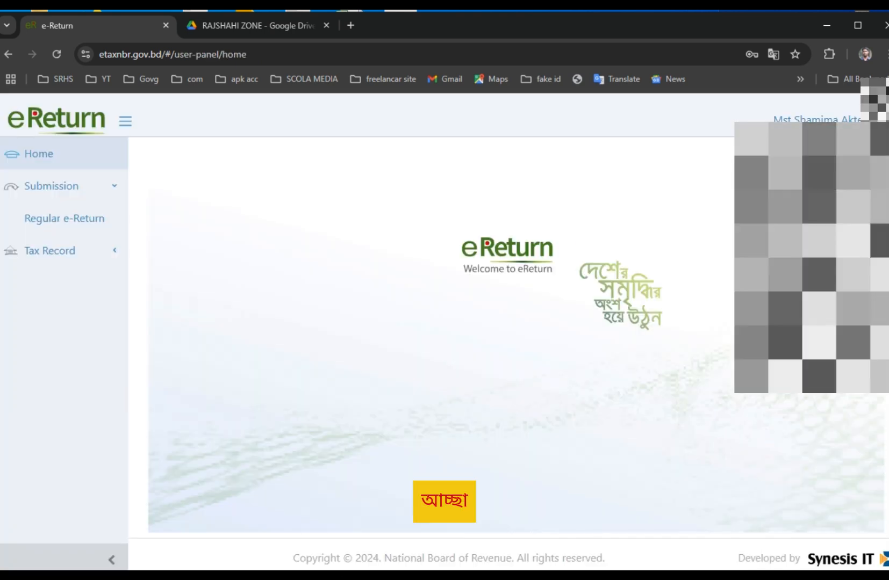
left_click(55, 222)
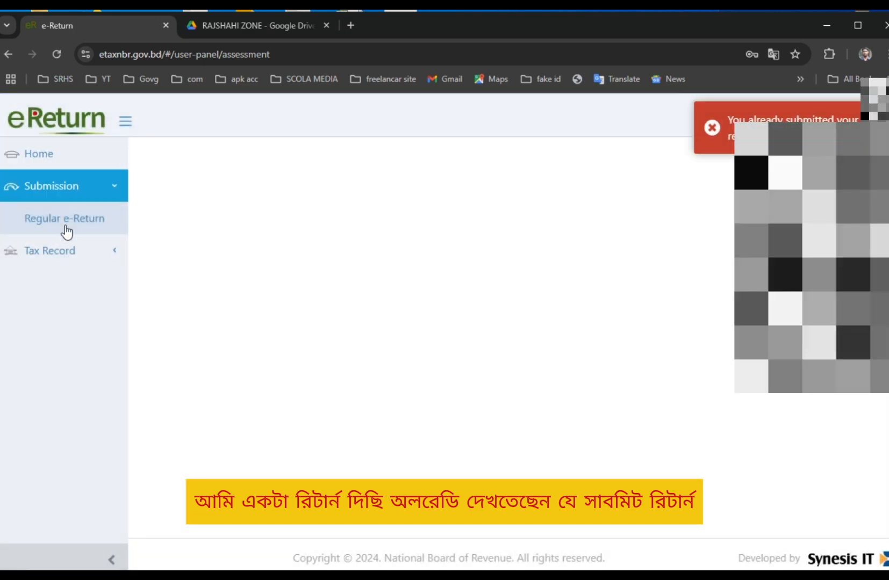
Review the acknowledgement receipt's total income, total tax paid and submission date.
left_click(80, 251)
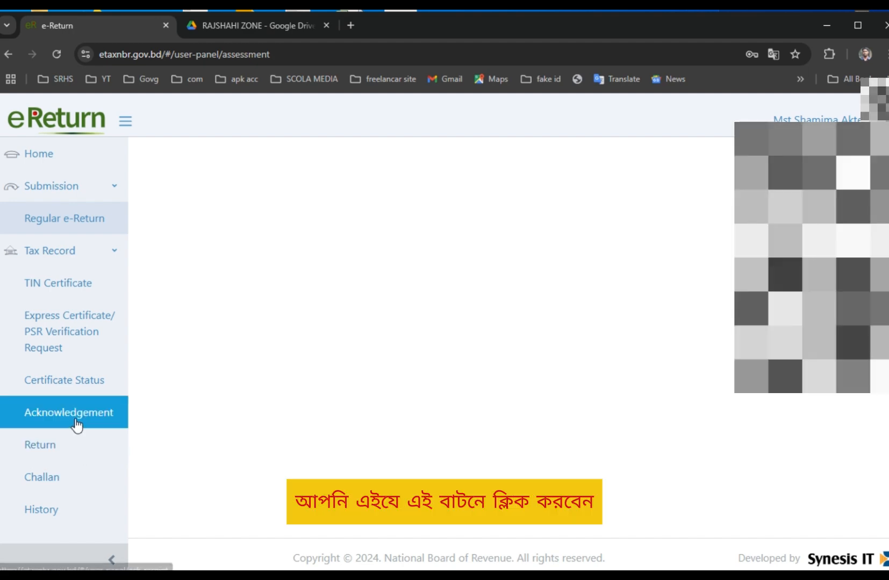
left_click(76, 418)
scroll(623, 431, "down", 10)
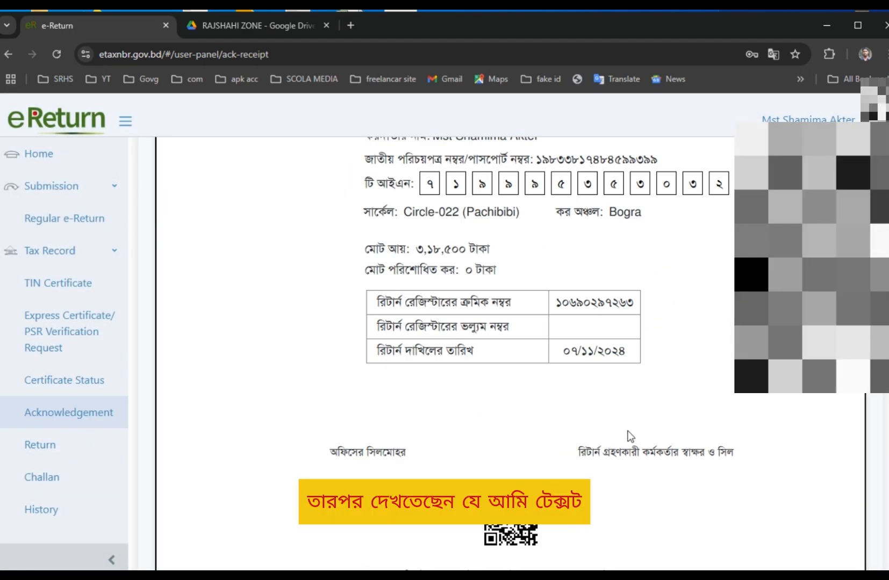
left_click_drag(351, 150, 556, 163)
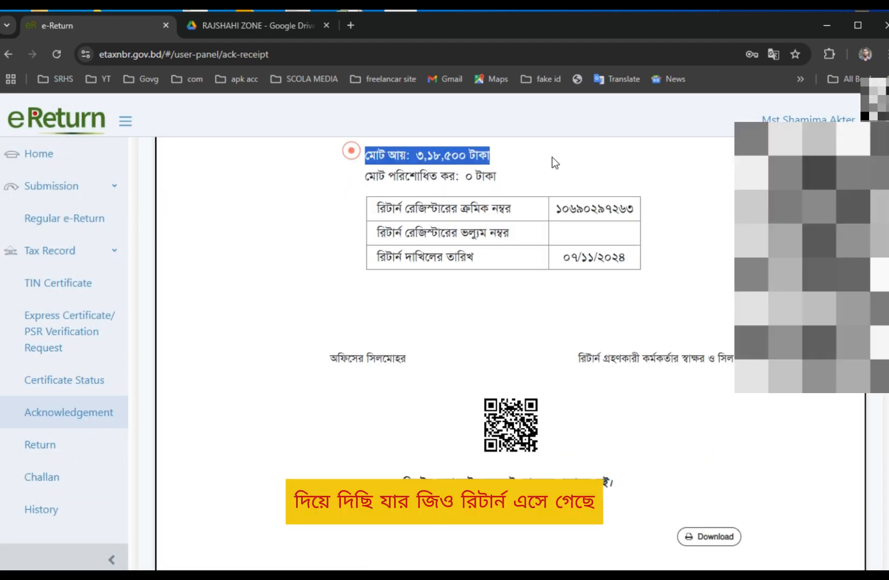
left_click_drag(359, 178, 624, 182)
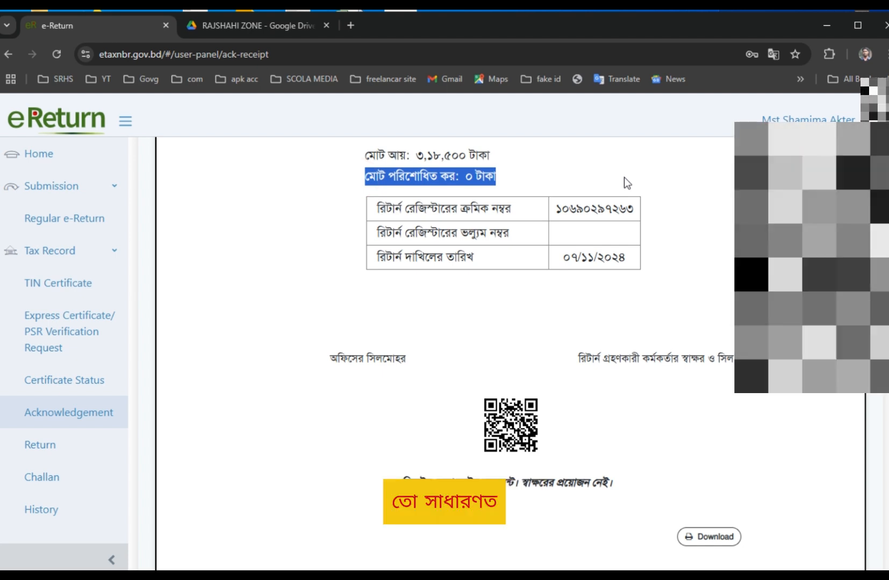
left_click_drag(558, 254, 652, 260)
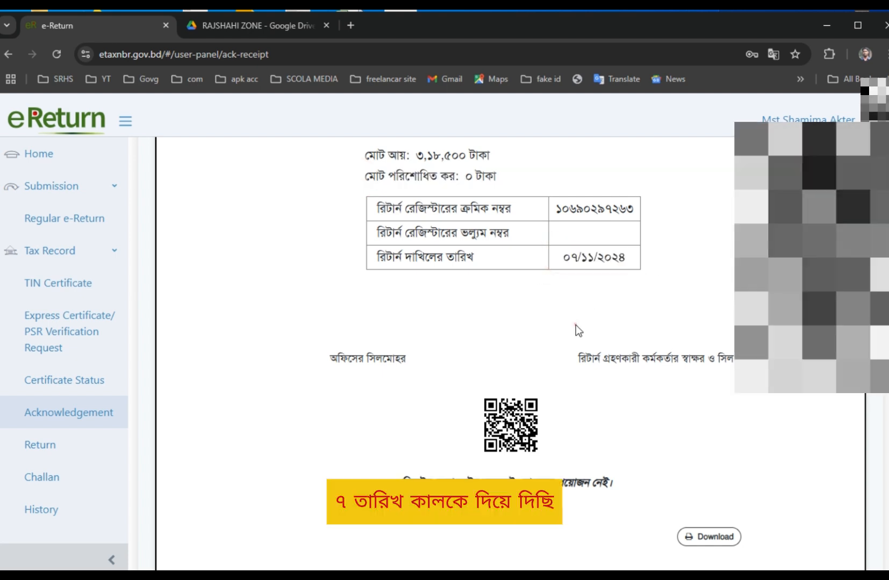
scroll(513, 336, "down", 2)
scroll(513, 336, "up", 7)
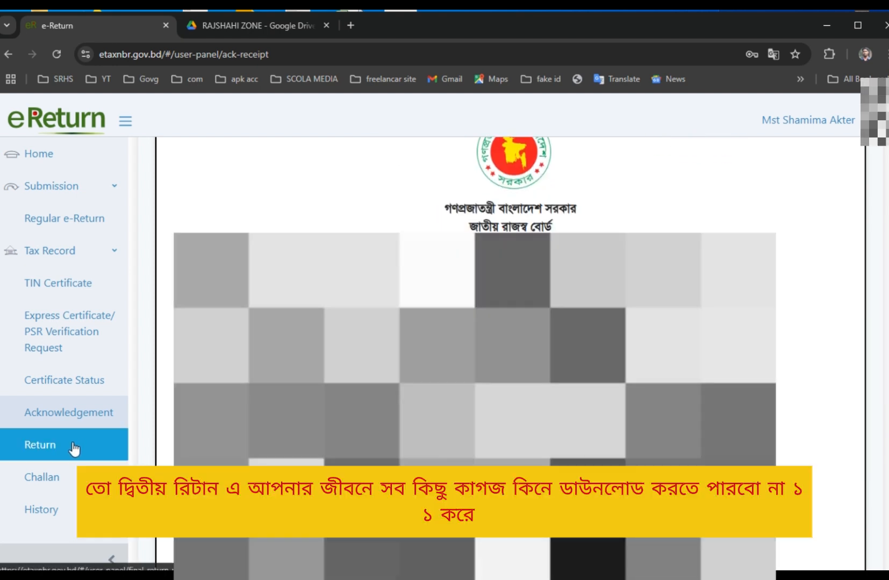
View the filed return, then check challan records and tax certificate request status.
left_click(72, 445)
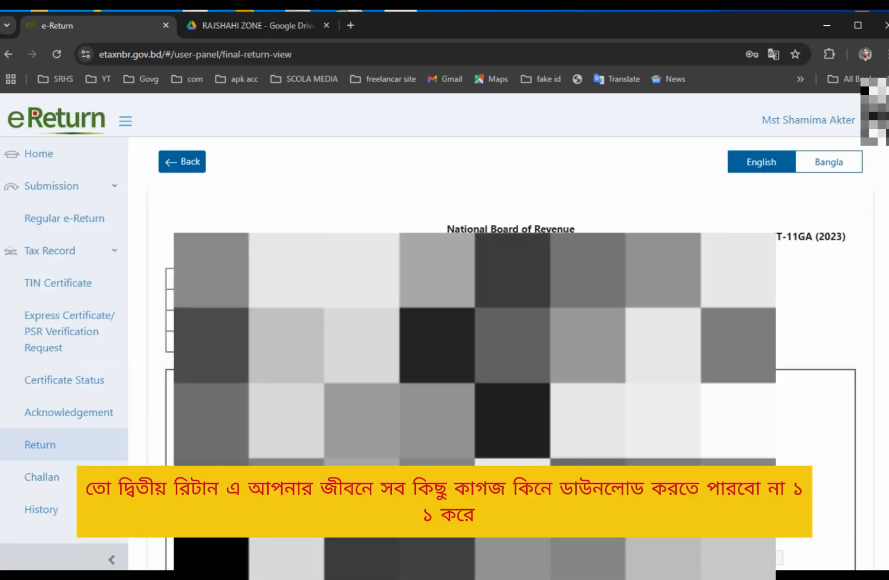
scroll(511, 344, "down", 10)
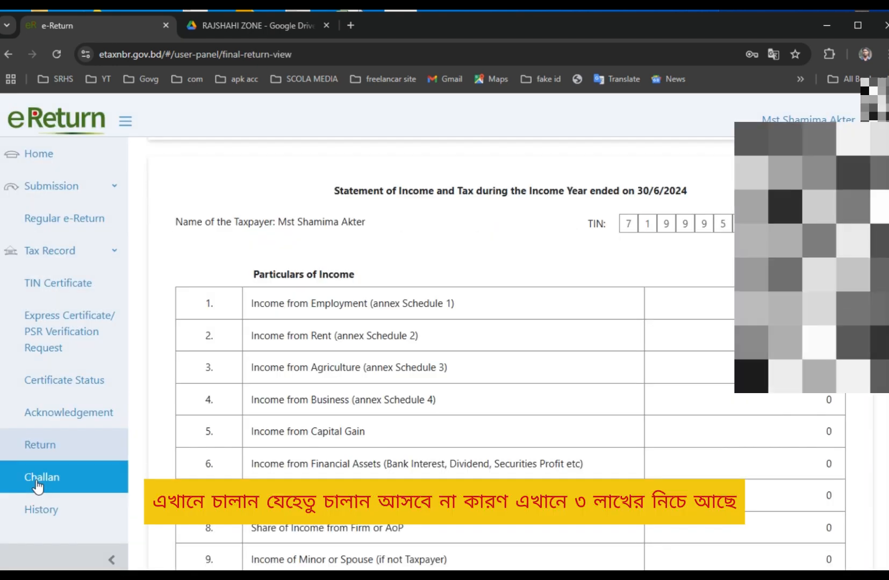
left_click(37, 484)
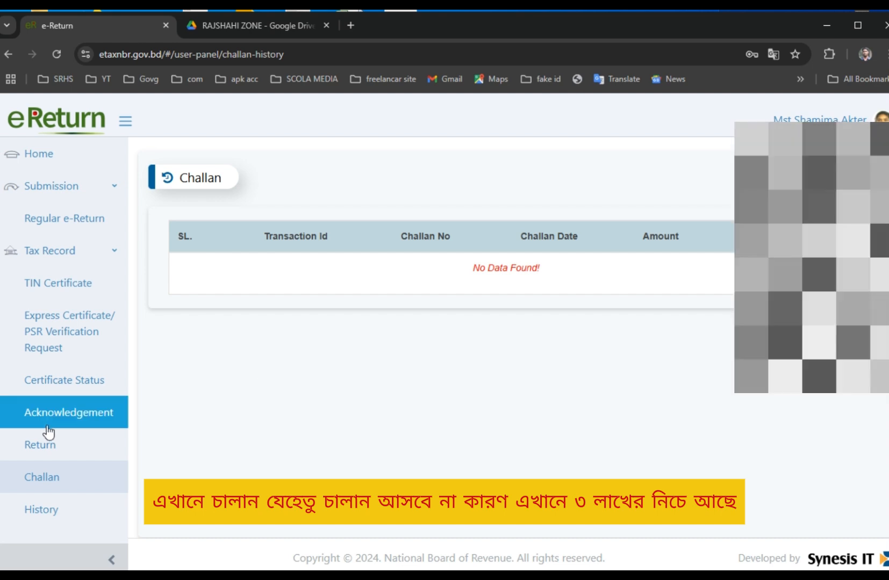
left_click(69, 384)
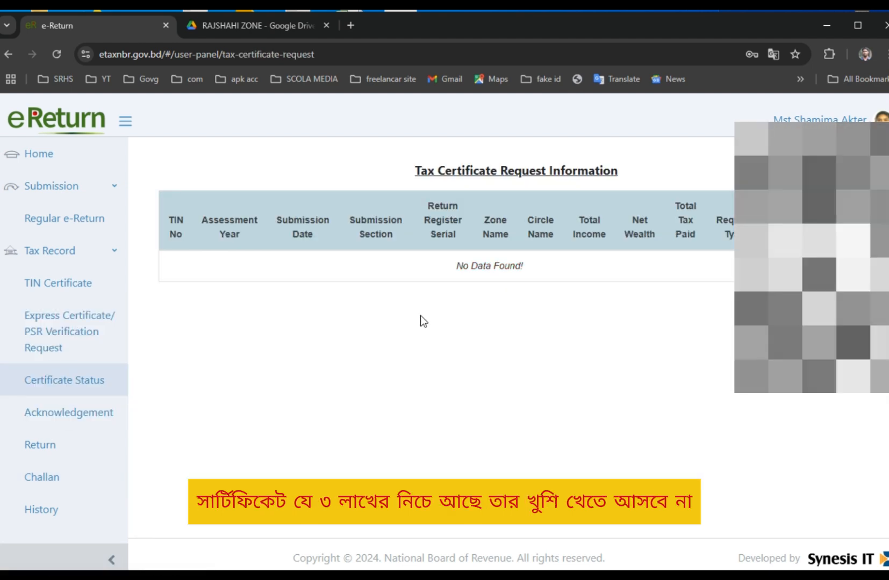